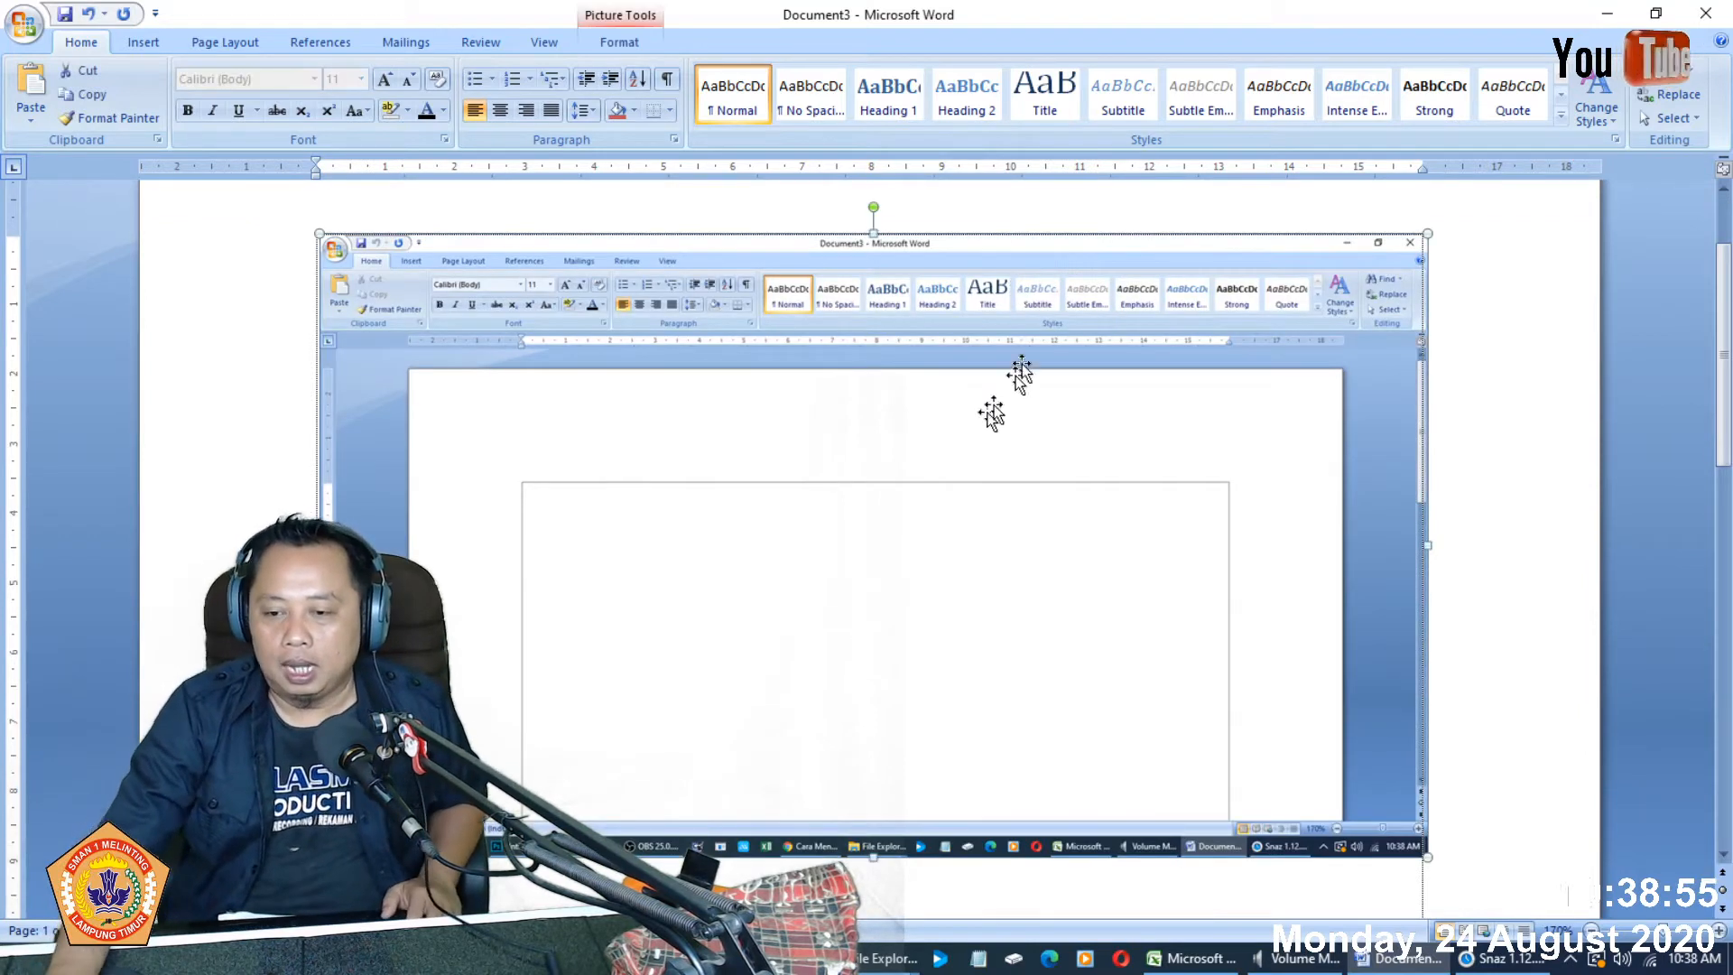
- Crop the screenshot down to the small ruler area around the left indent markers, about 1.41 cm wide
click(630, 45)
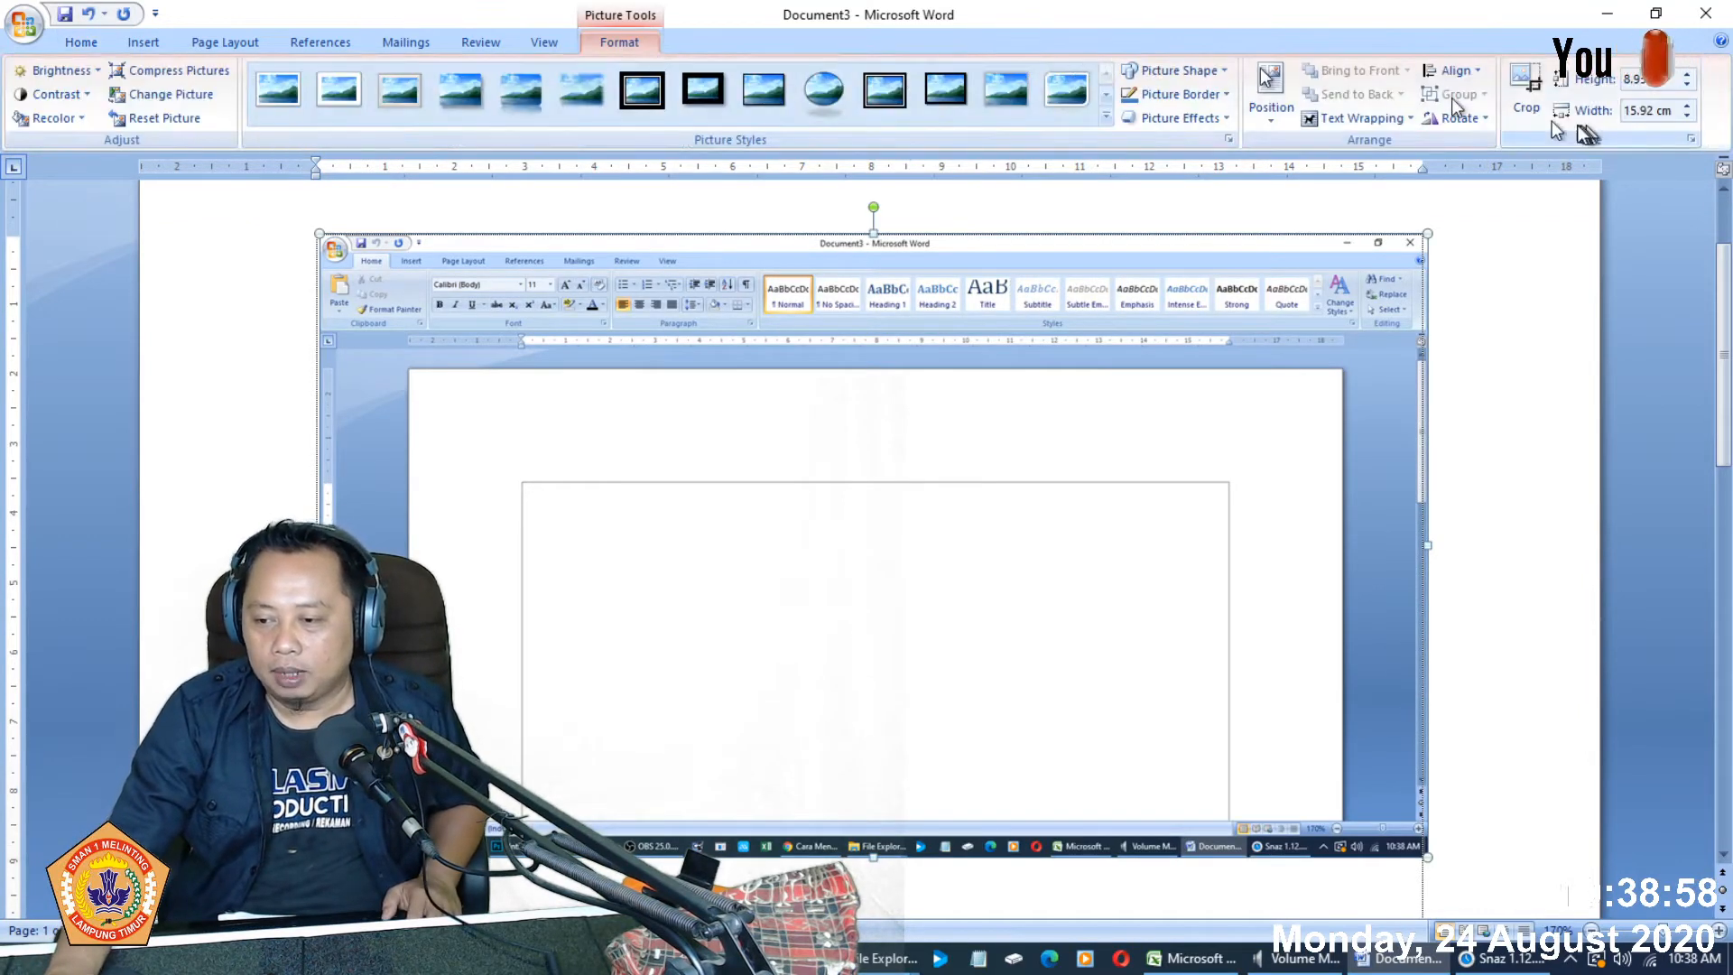
click(1526, 95)
drag(1430, 851, 568, 382)
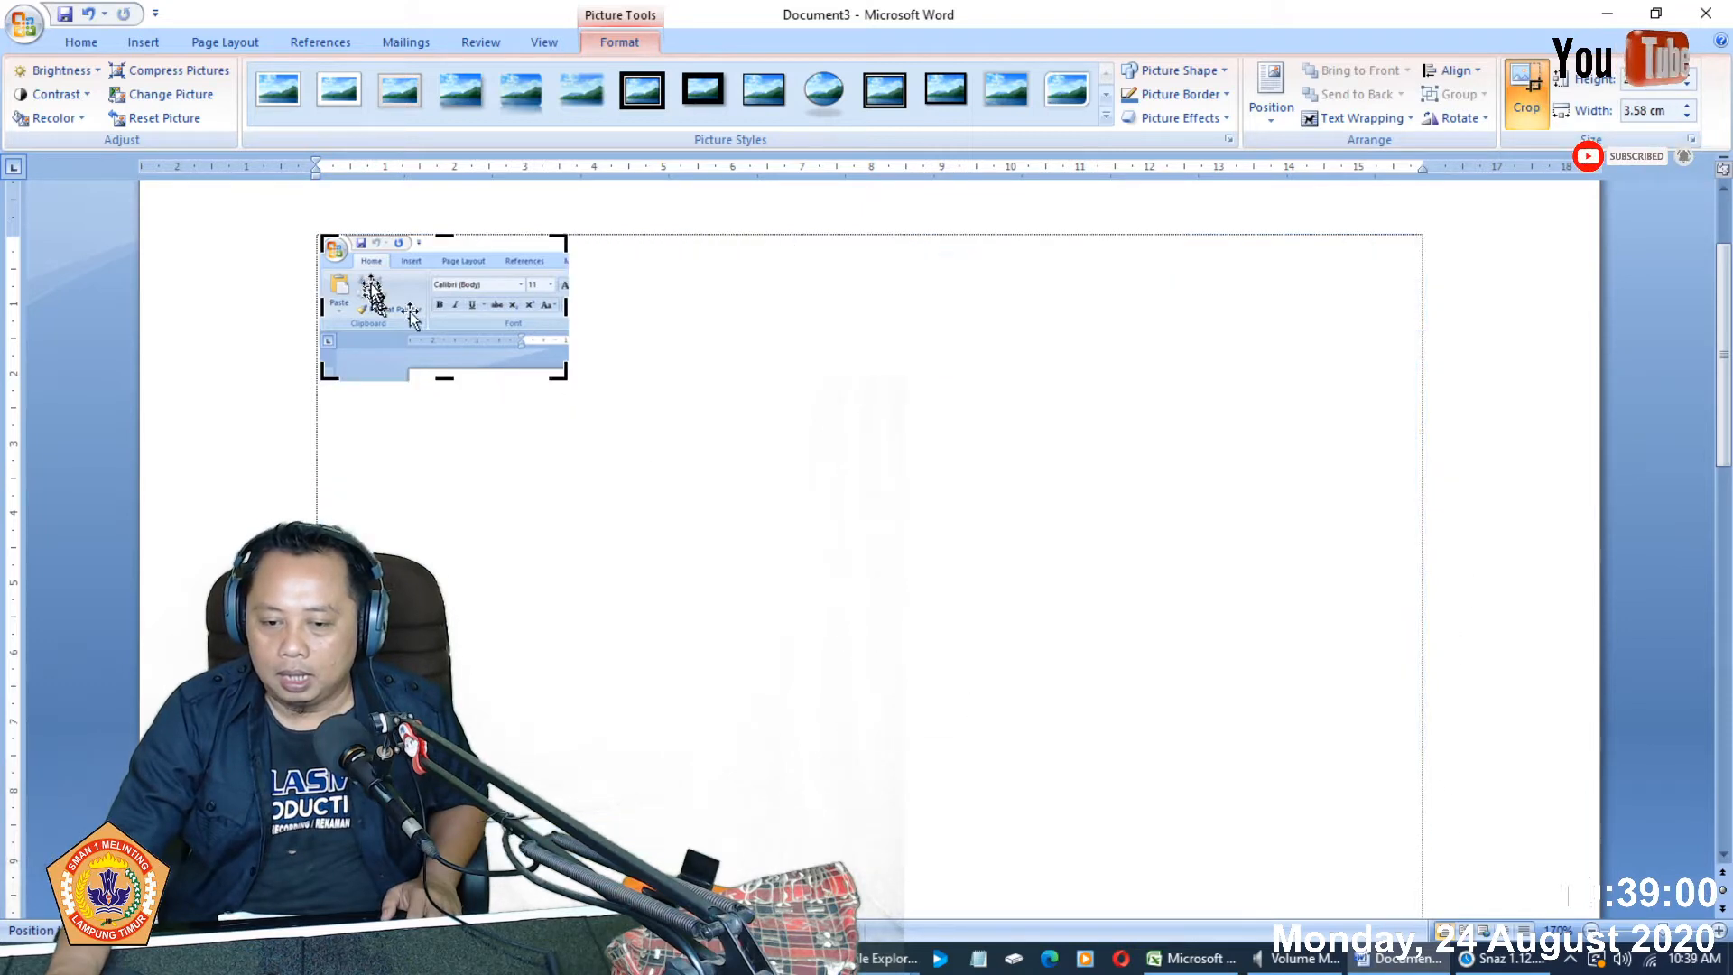
drag(328, 233, 473, 308)
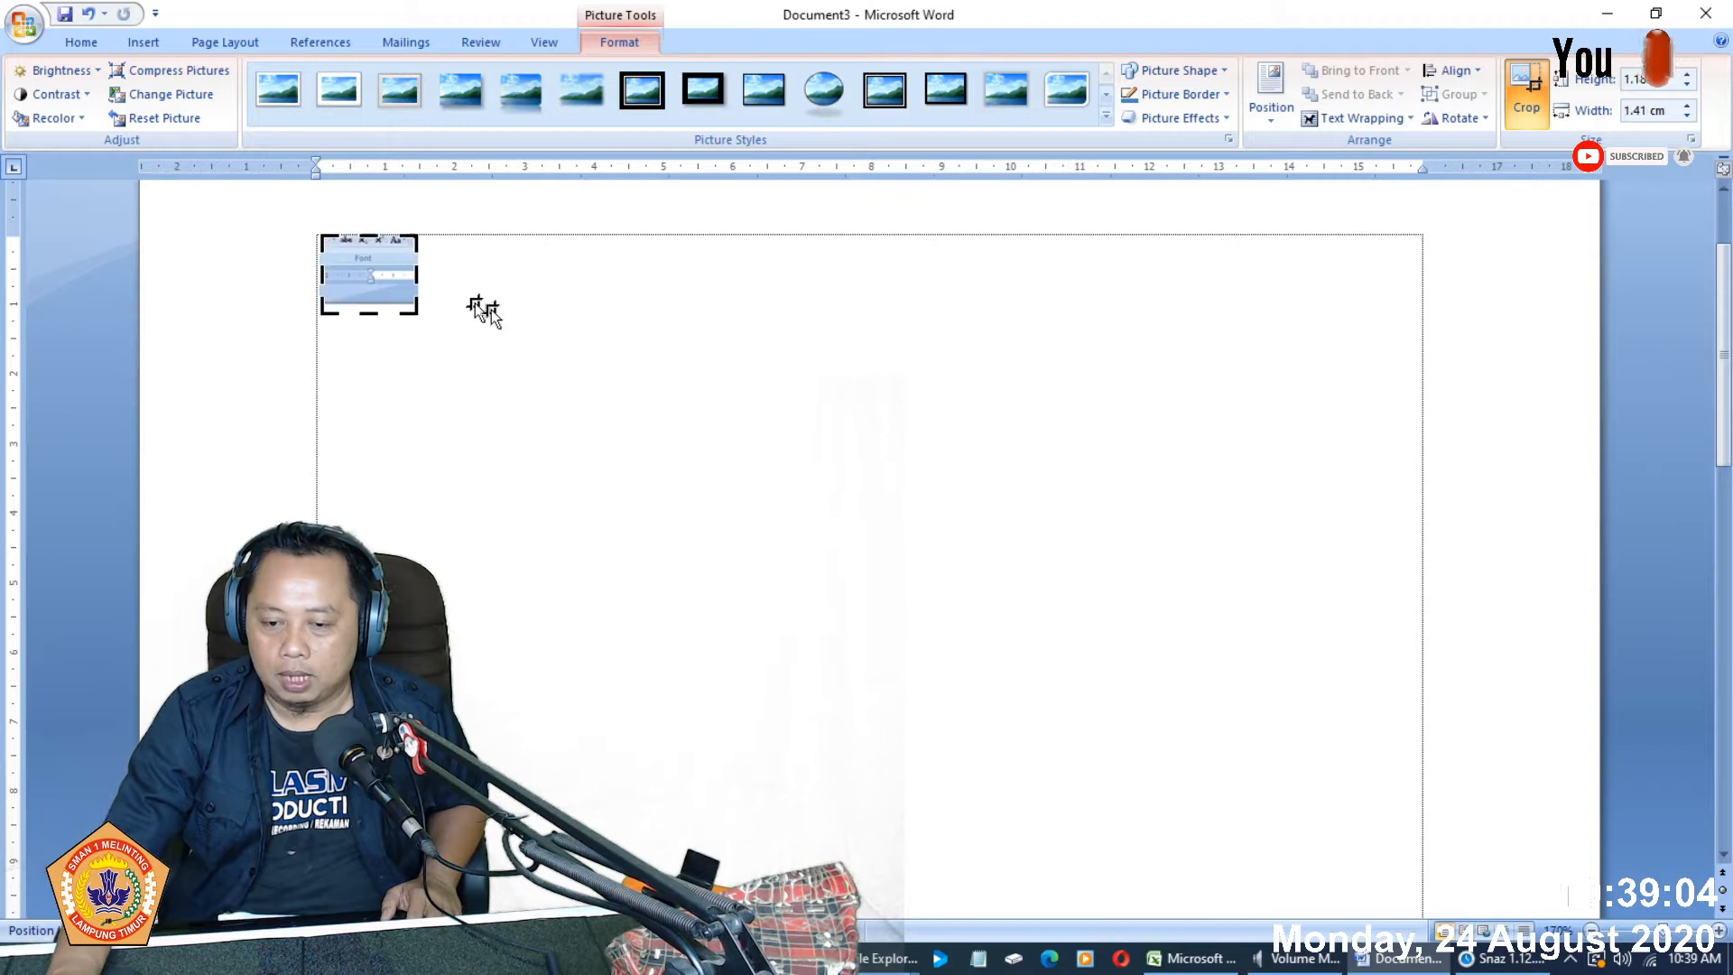
click(475, 305)
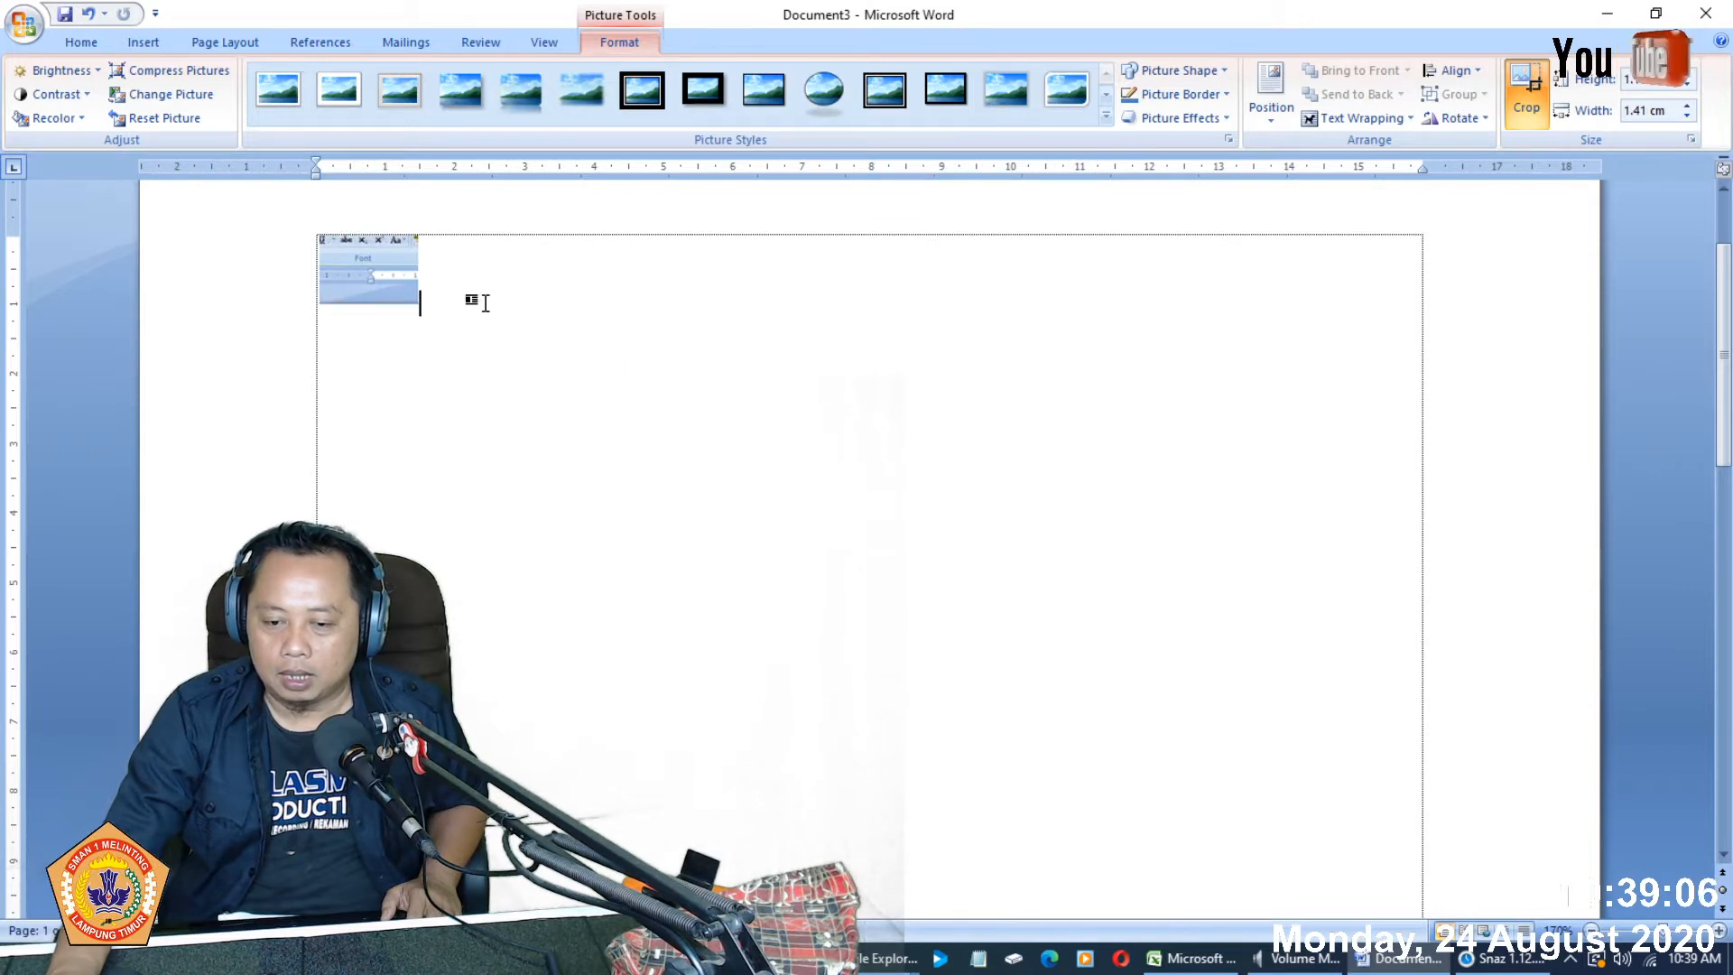
- Enlarge the cropped picture to about 13.52 cm wide and crop away the strip of font buttons above the Font label
click(405, 300)
drag(419, 317, 1250, 735)
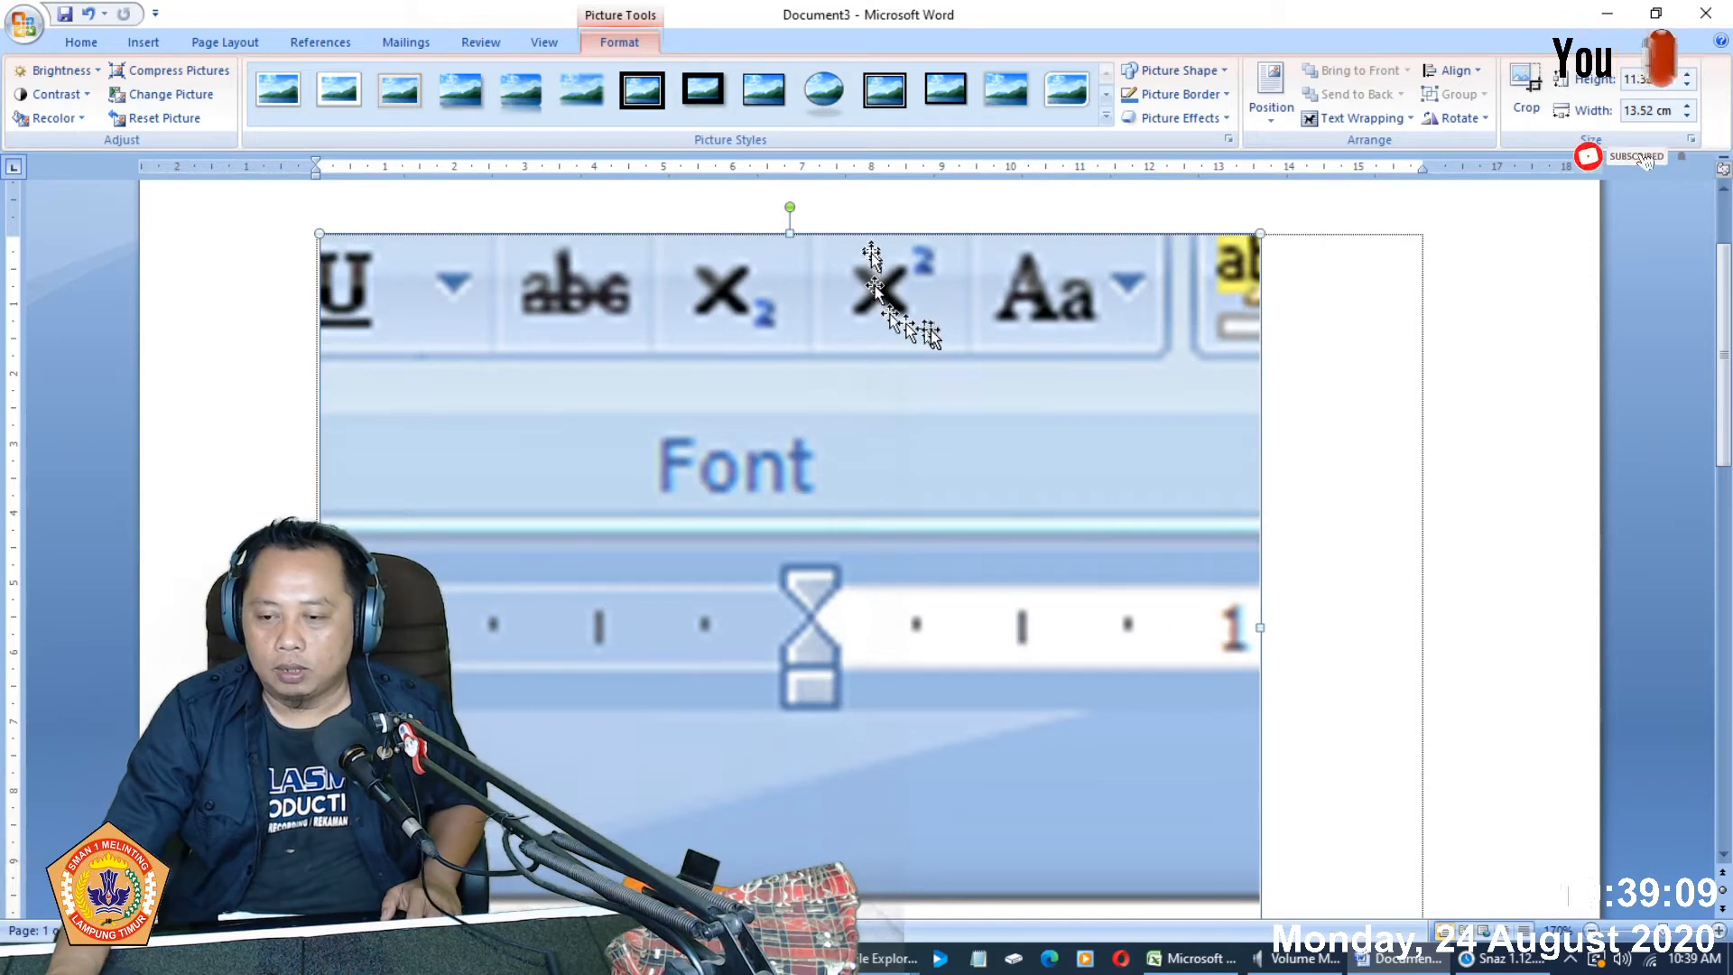
click(1526, 90)
drag(791, 237, 843, 402)
click(1400, 481)
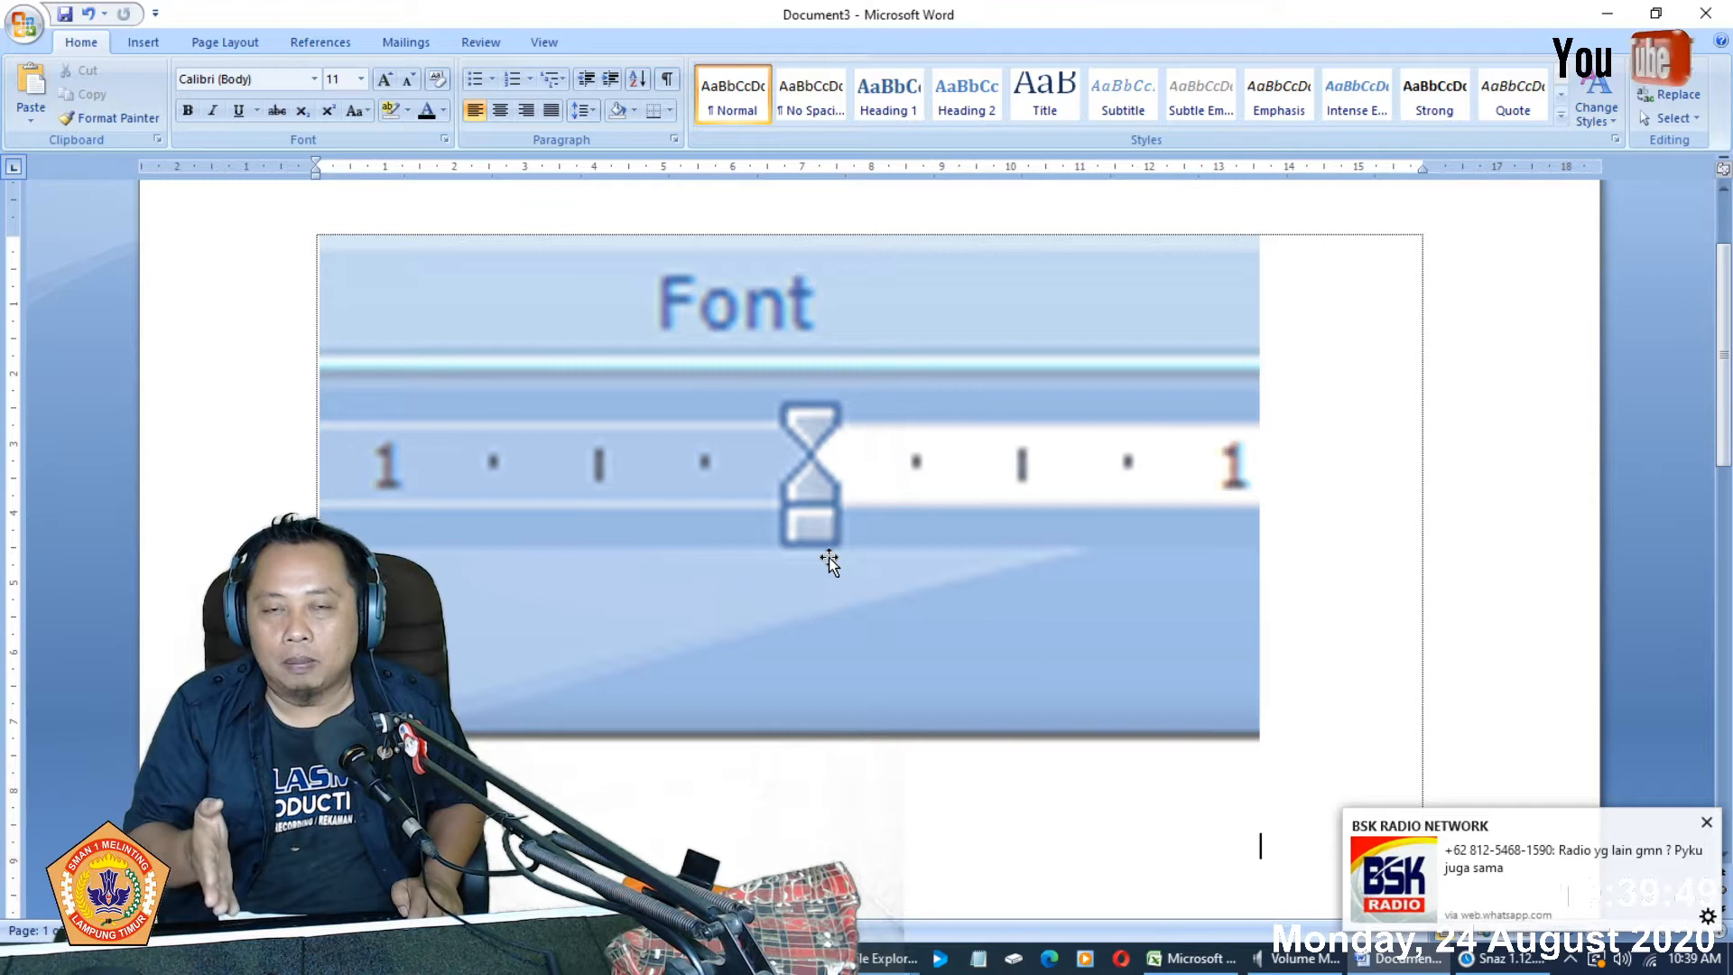
- Paste a copy of the enlarged ruler picture below the original
click(924, 533)
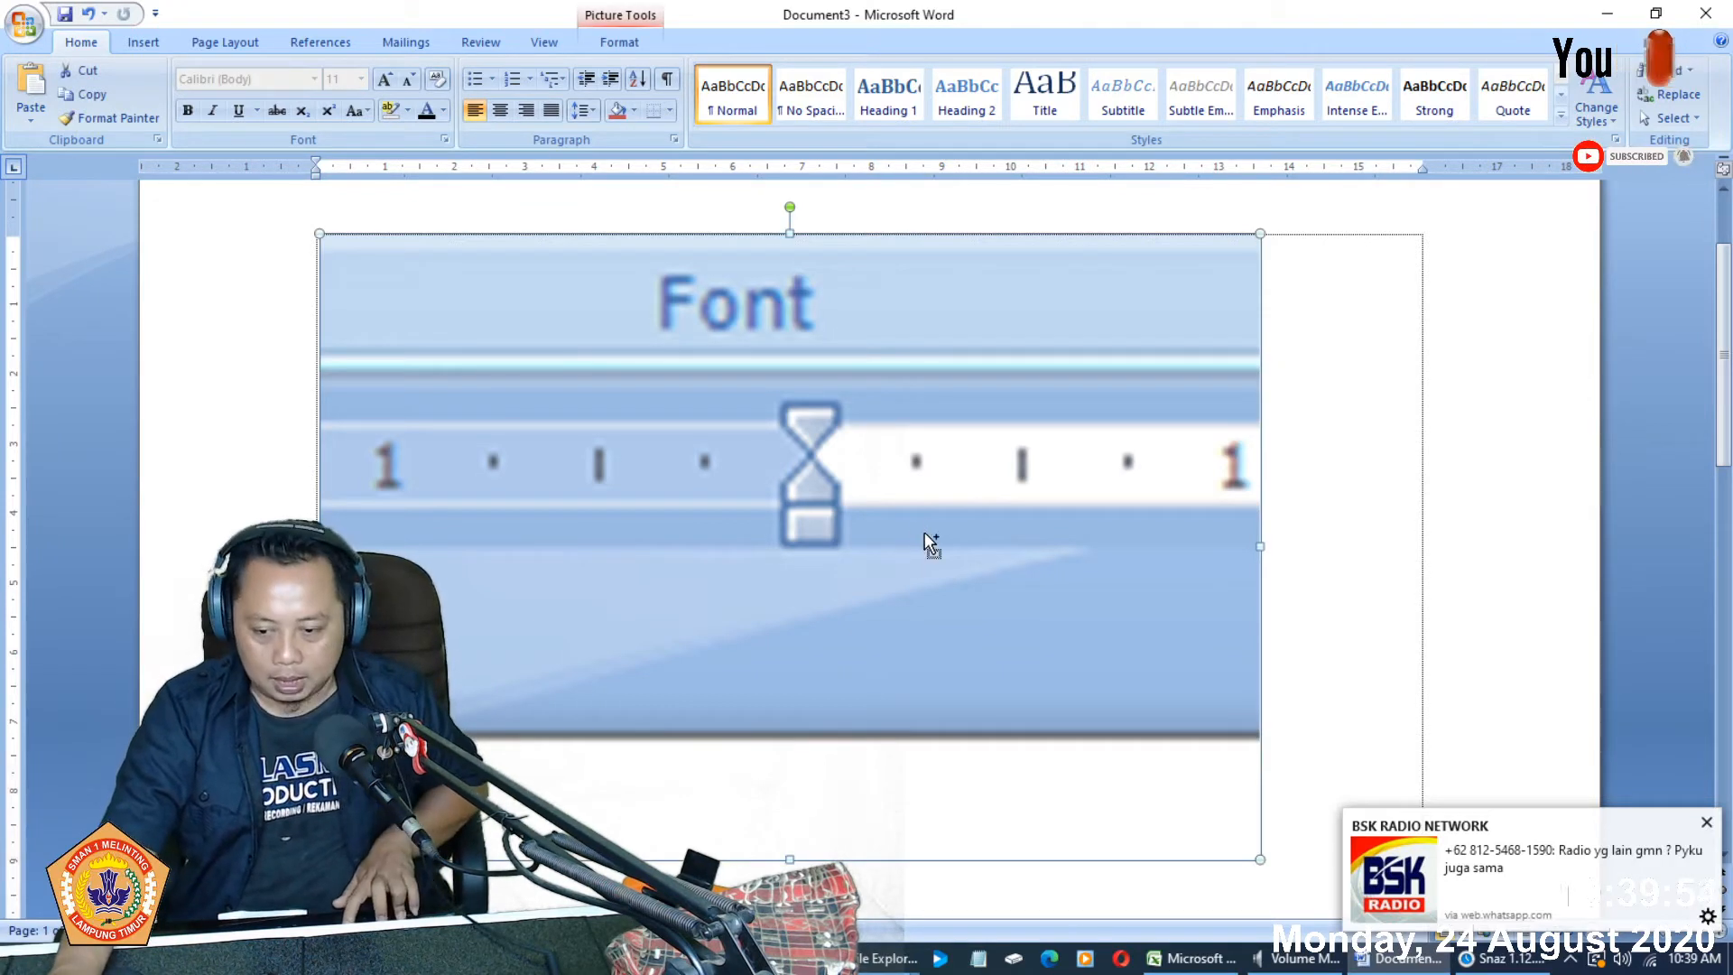
click(1370, 485)
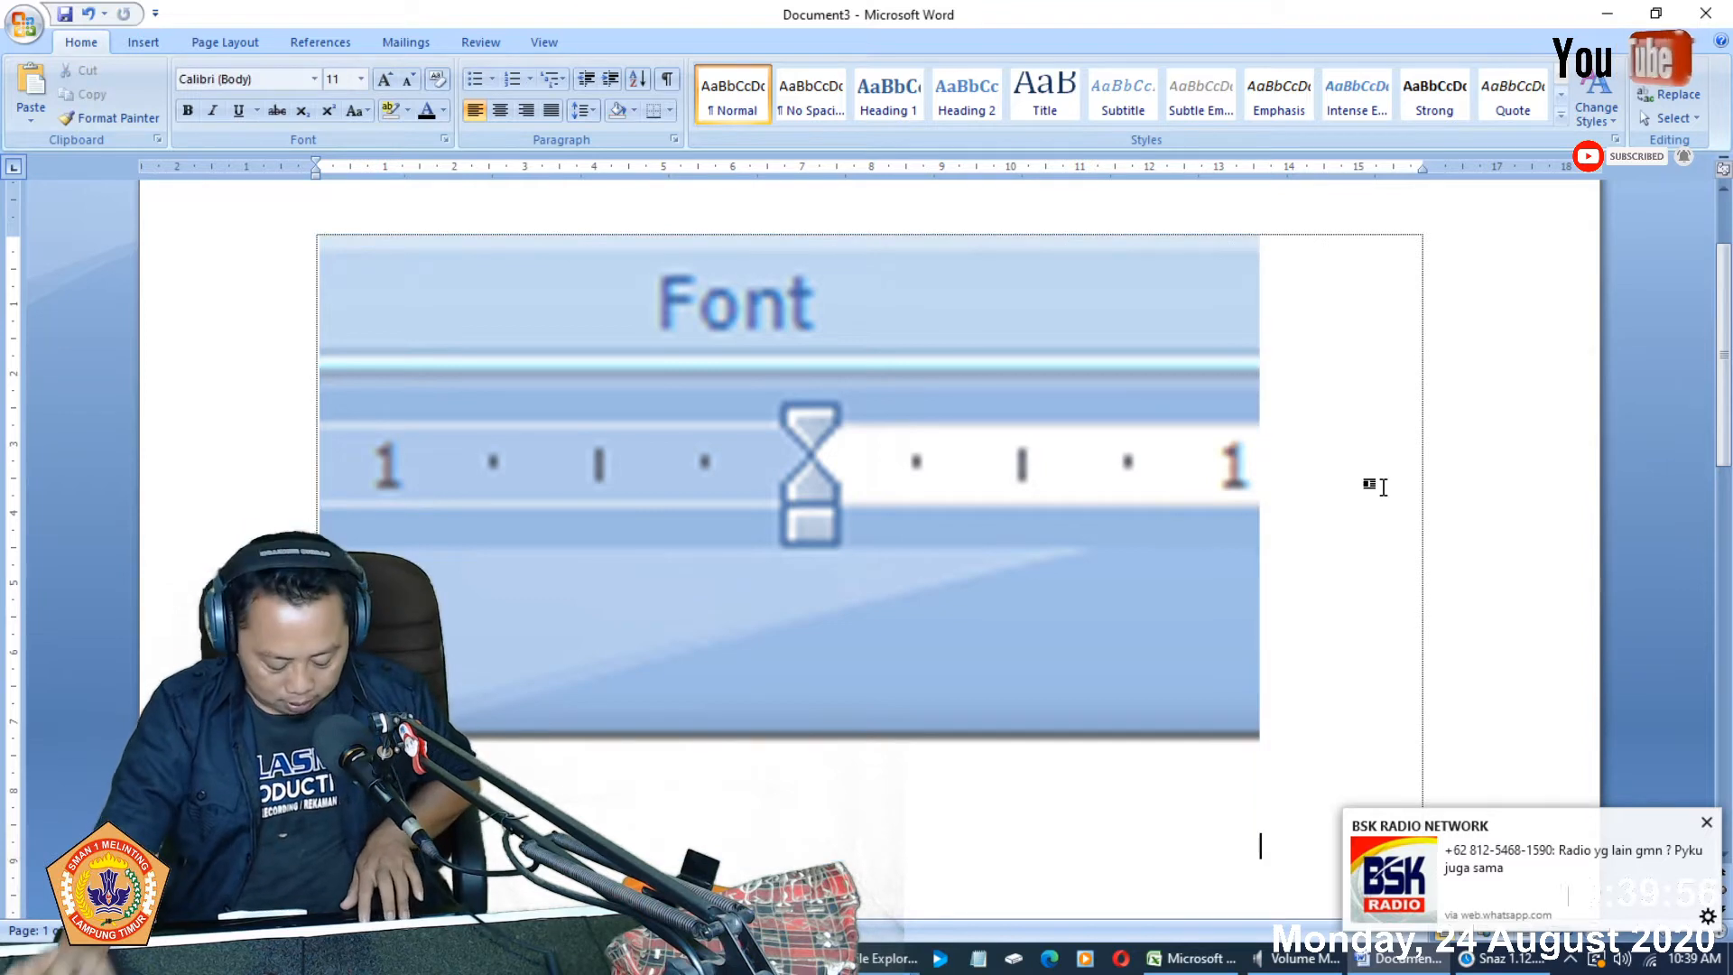
key(ctrl+v)
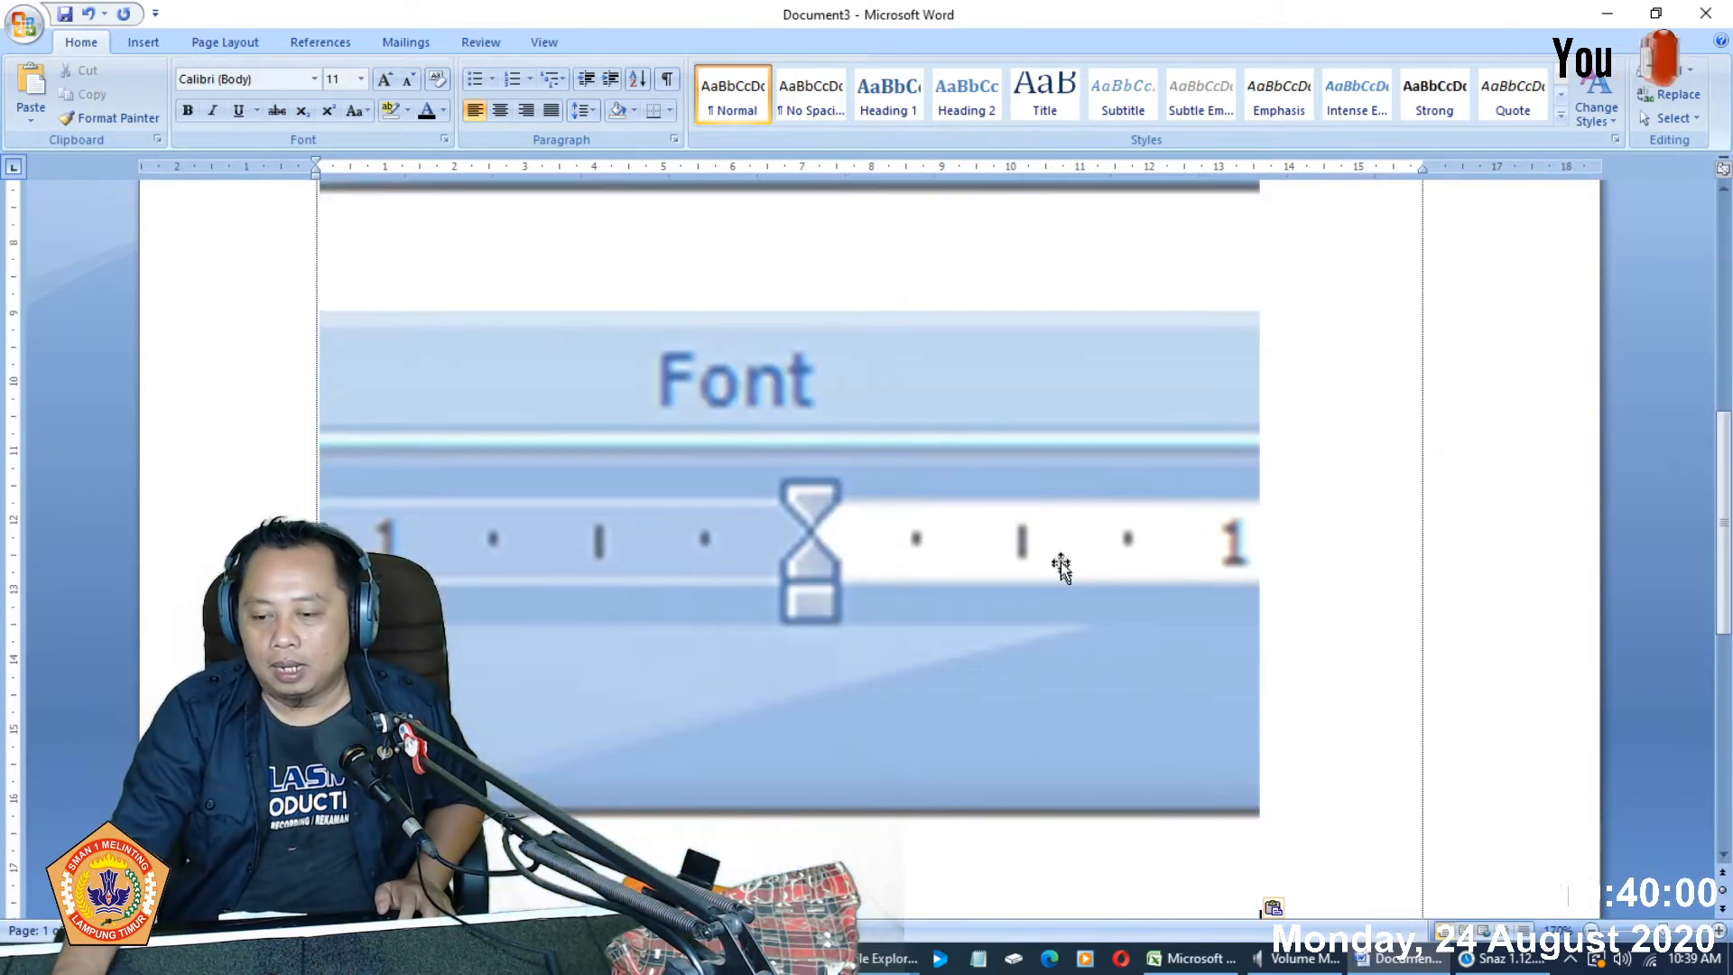
- Shrink the copied ruler picture to about 5.09 cm wide
click(1029, 546)
click(619, 42)
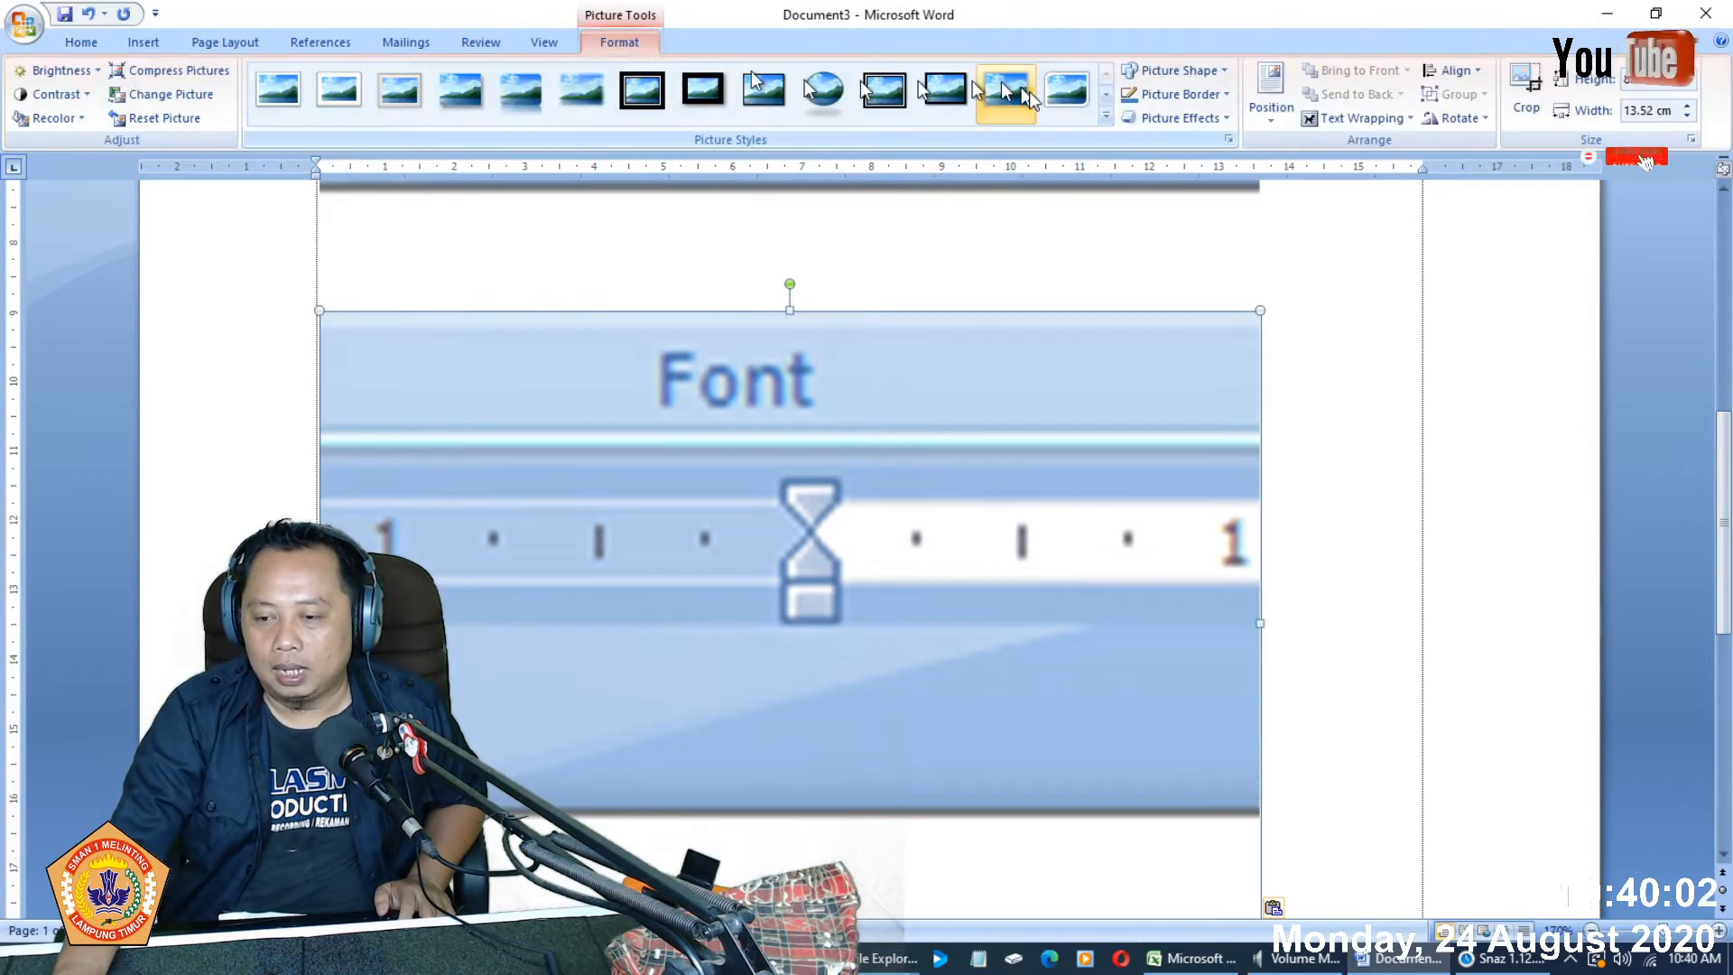
drag(1257, 302, 673, 699)
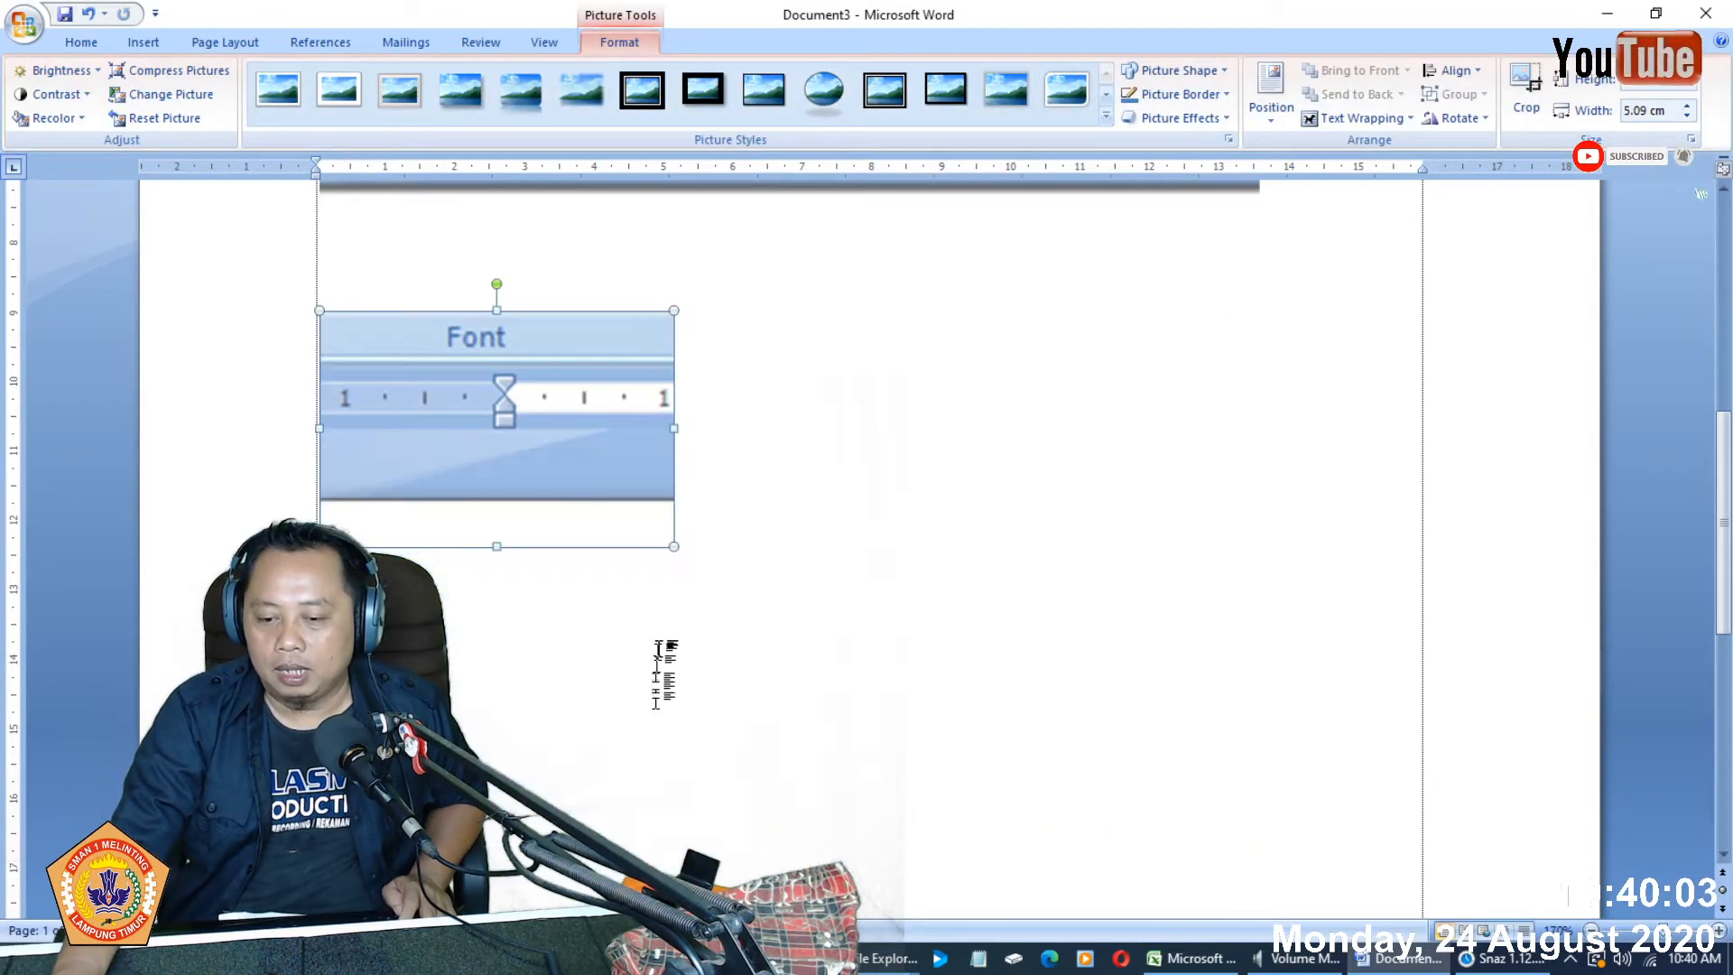
- Shift the copy's crop area along the ruler to the section containing the right indent marker
click(1527, 94)
drag(673, 429, 1719, 430)
drag(323, 427, 1289, 426)
drag(764, 431, 1722, 426)
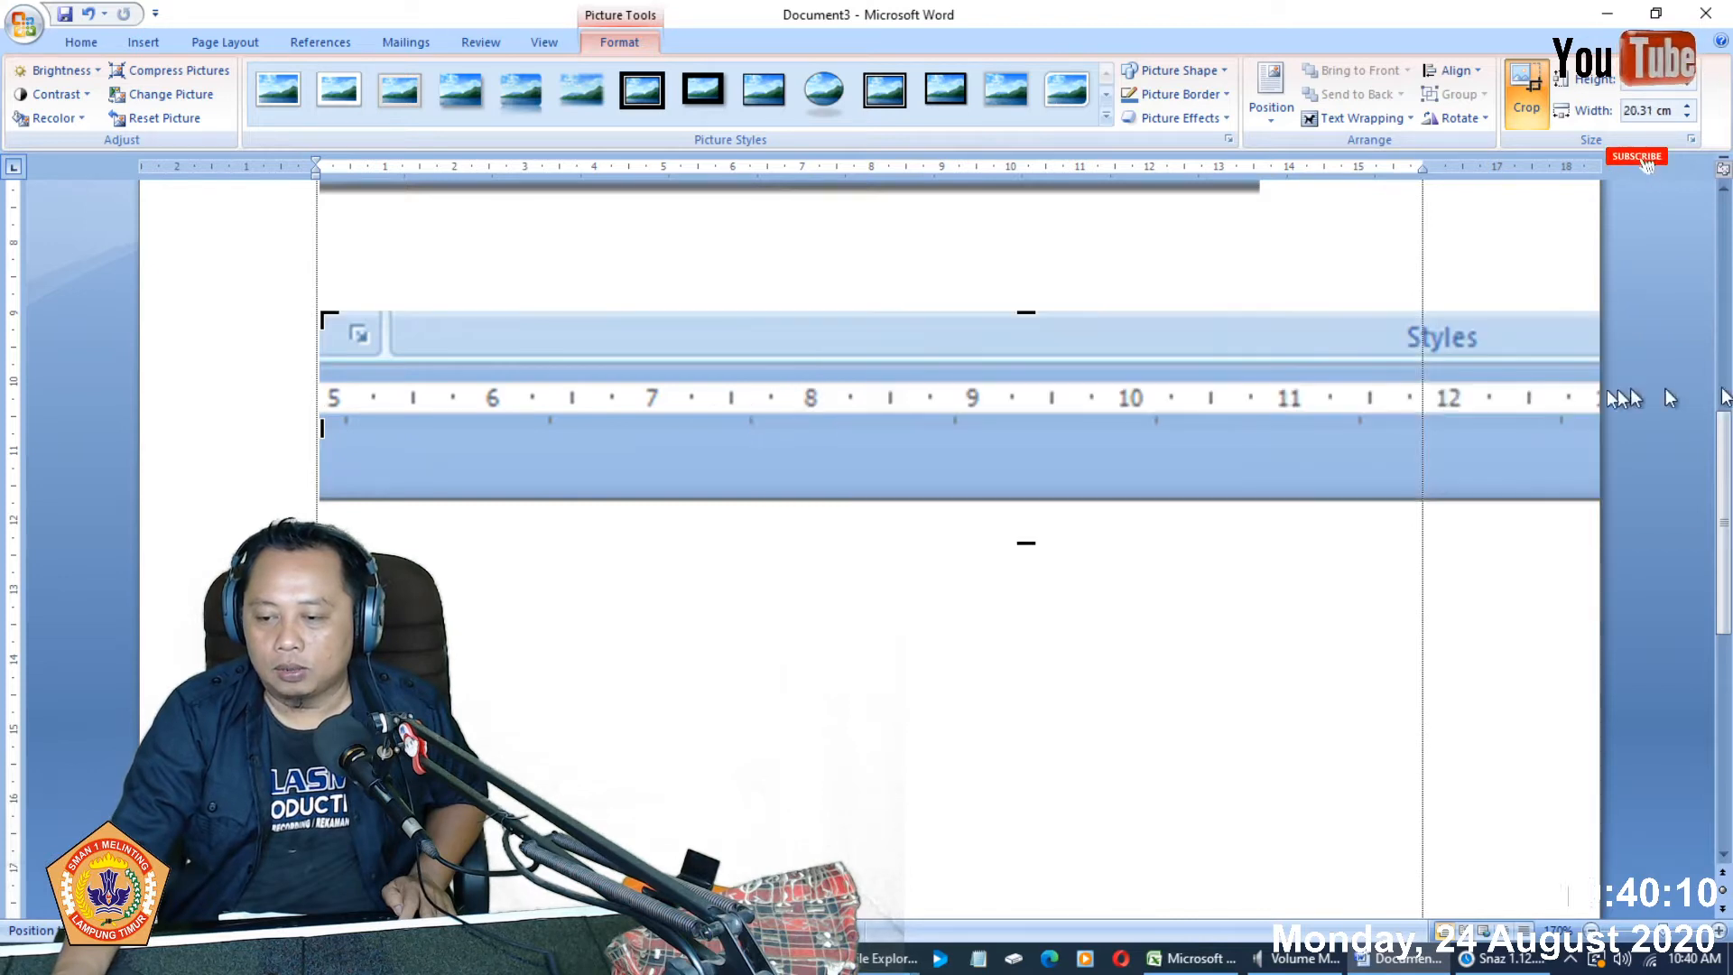
drag(323, 428, 1709, 422)
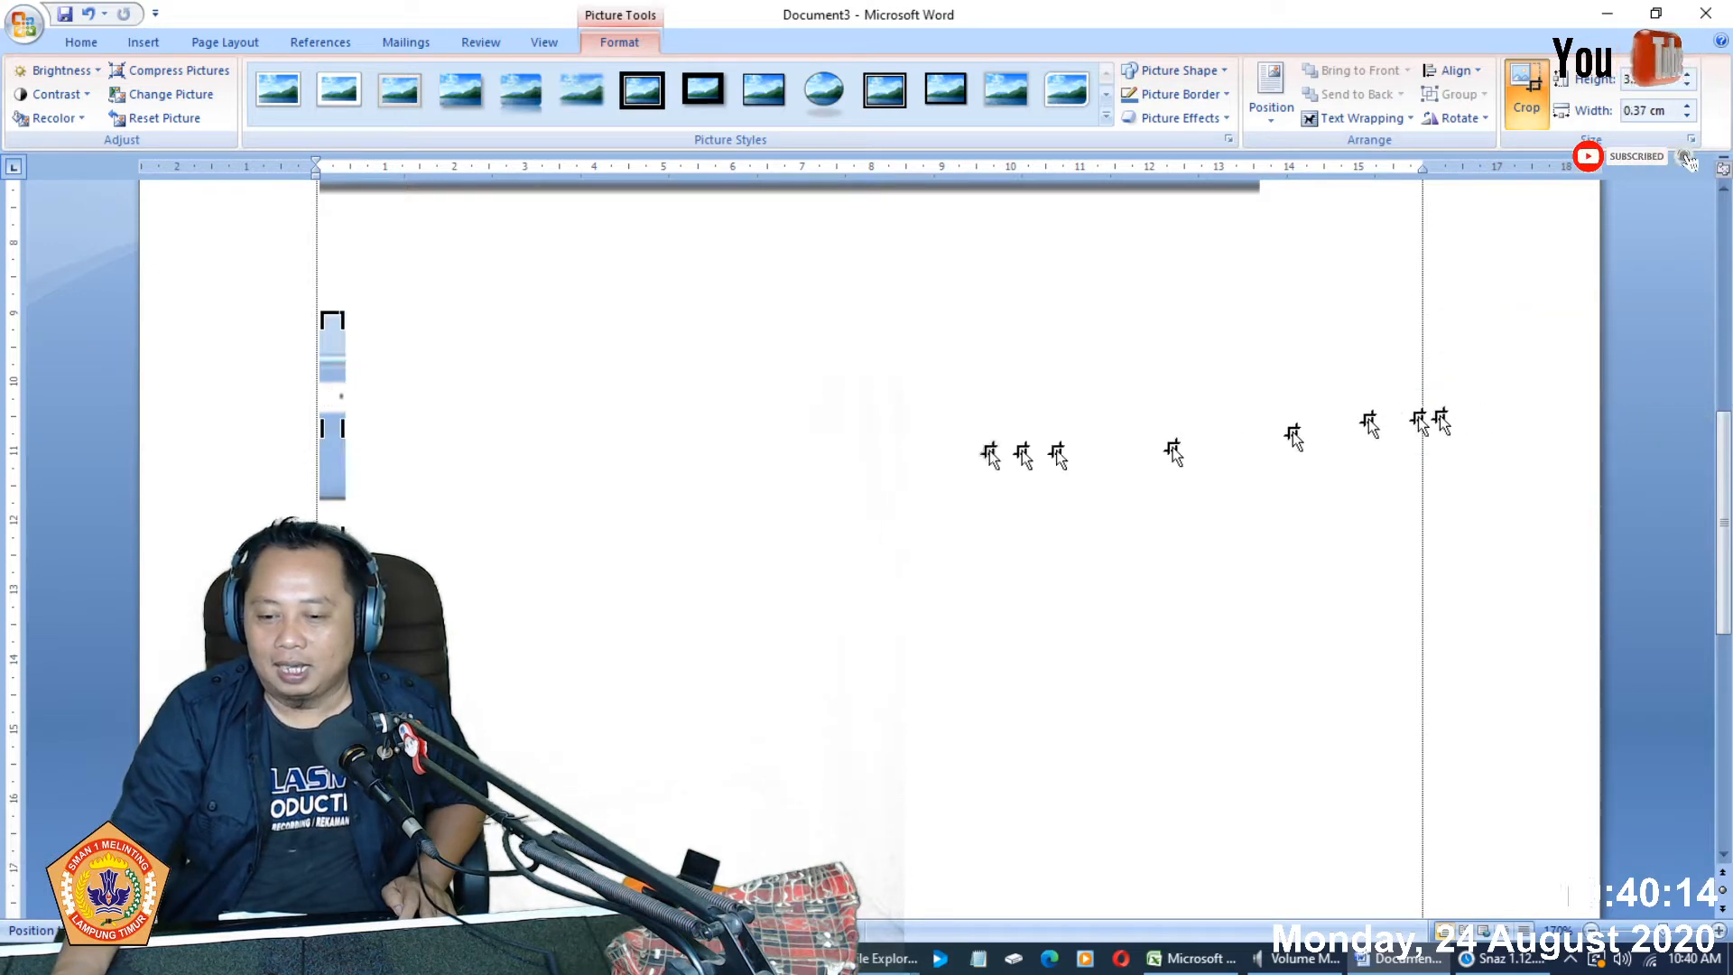
click(350, 434)
click(350, 434)
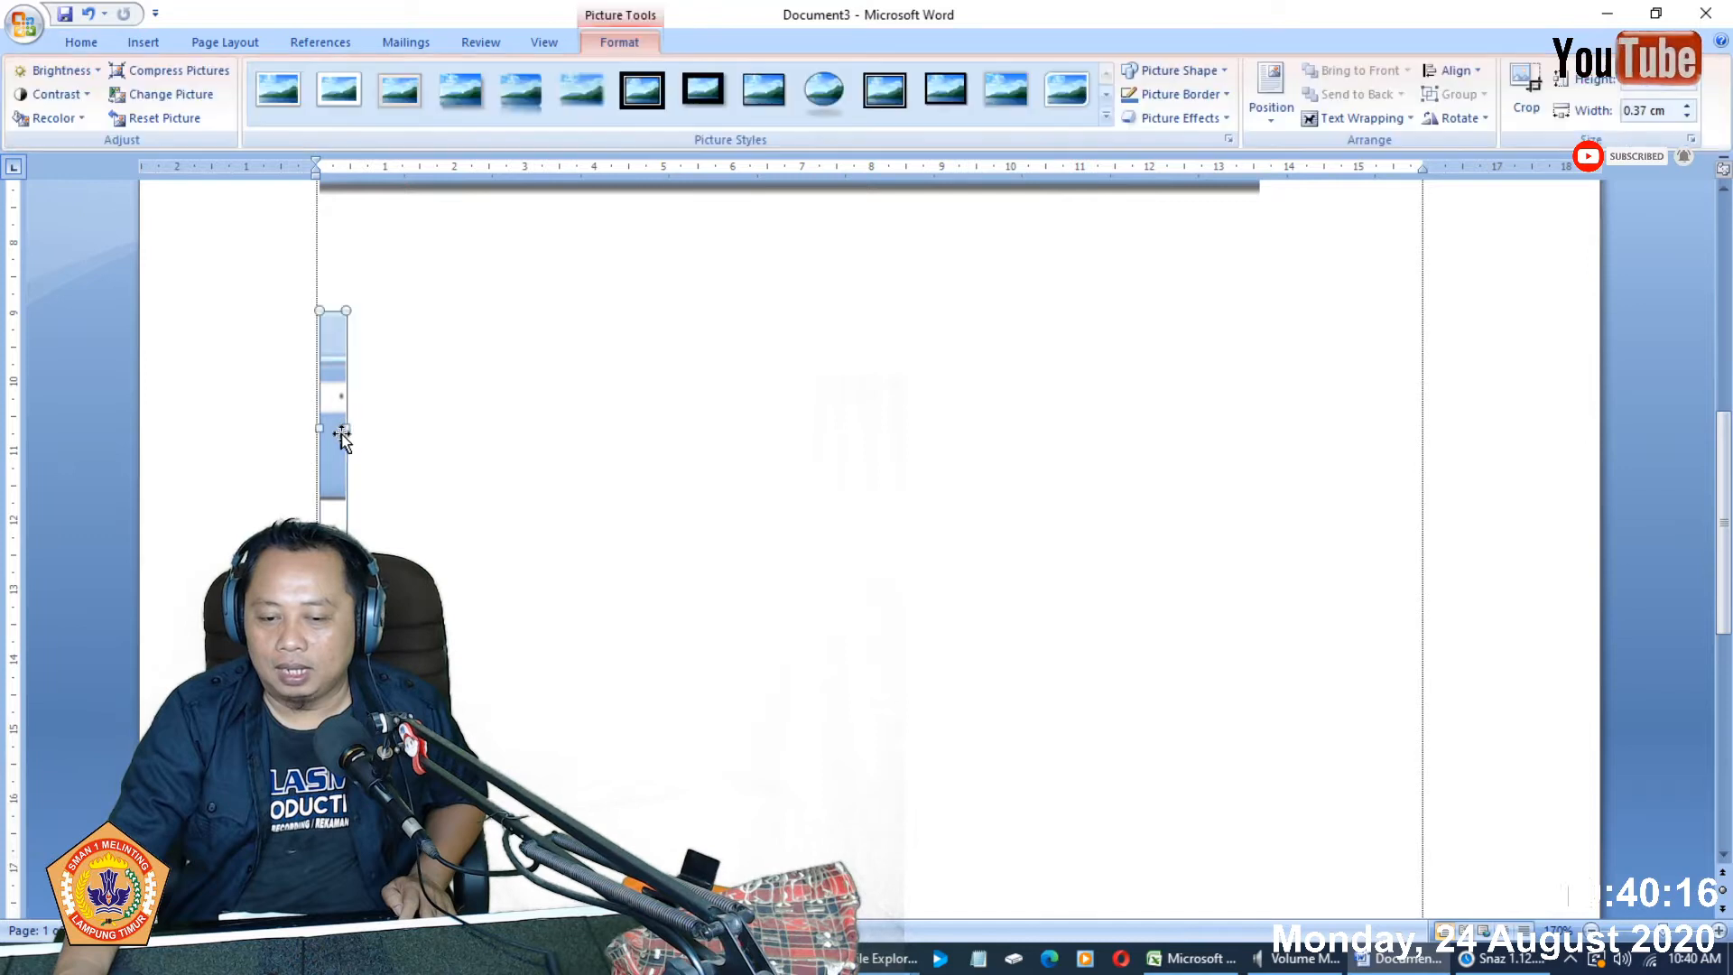
click(1530, 94)
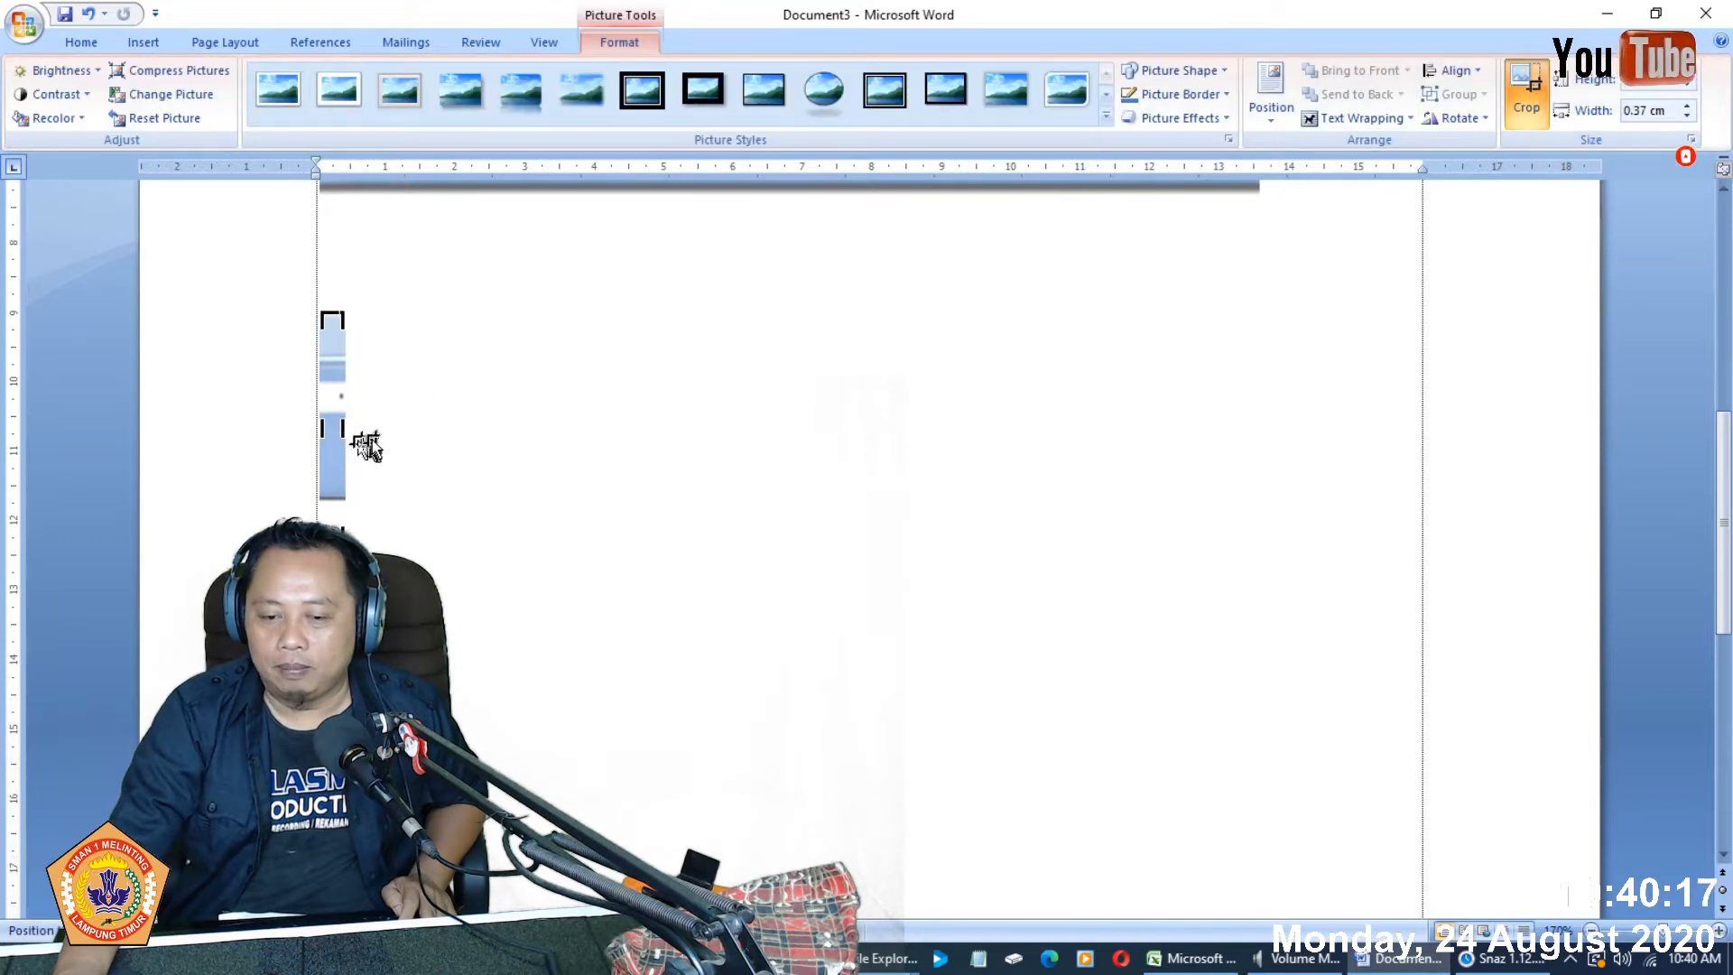
drag(343, 428, 824, 505)
- Enlarge the copied picture to about 20.42 cm wide and crop it closer around the right indent marker
click(1037, 447)
click(763, 478)
drag(821, 544, 1400, 821)
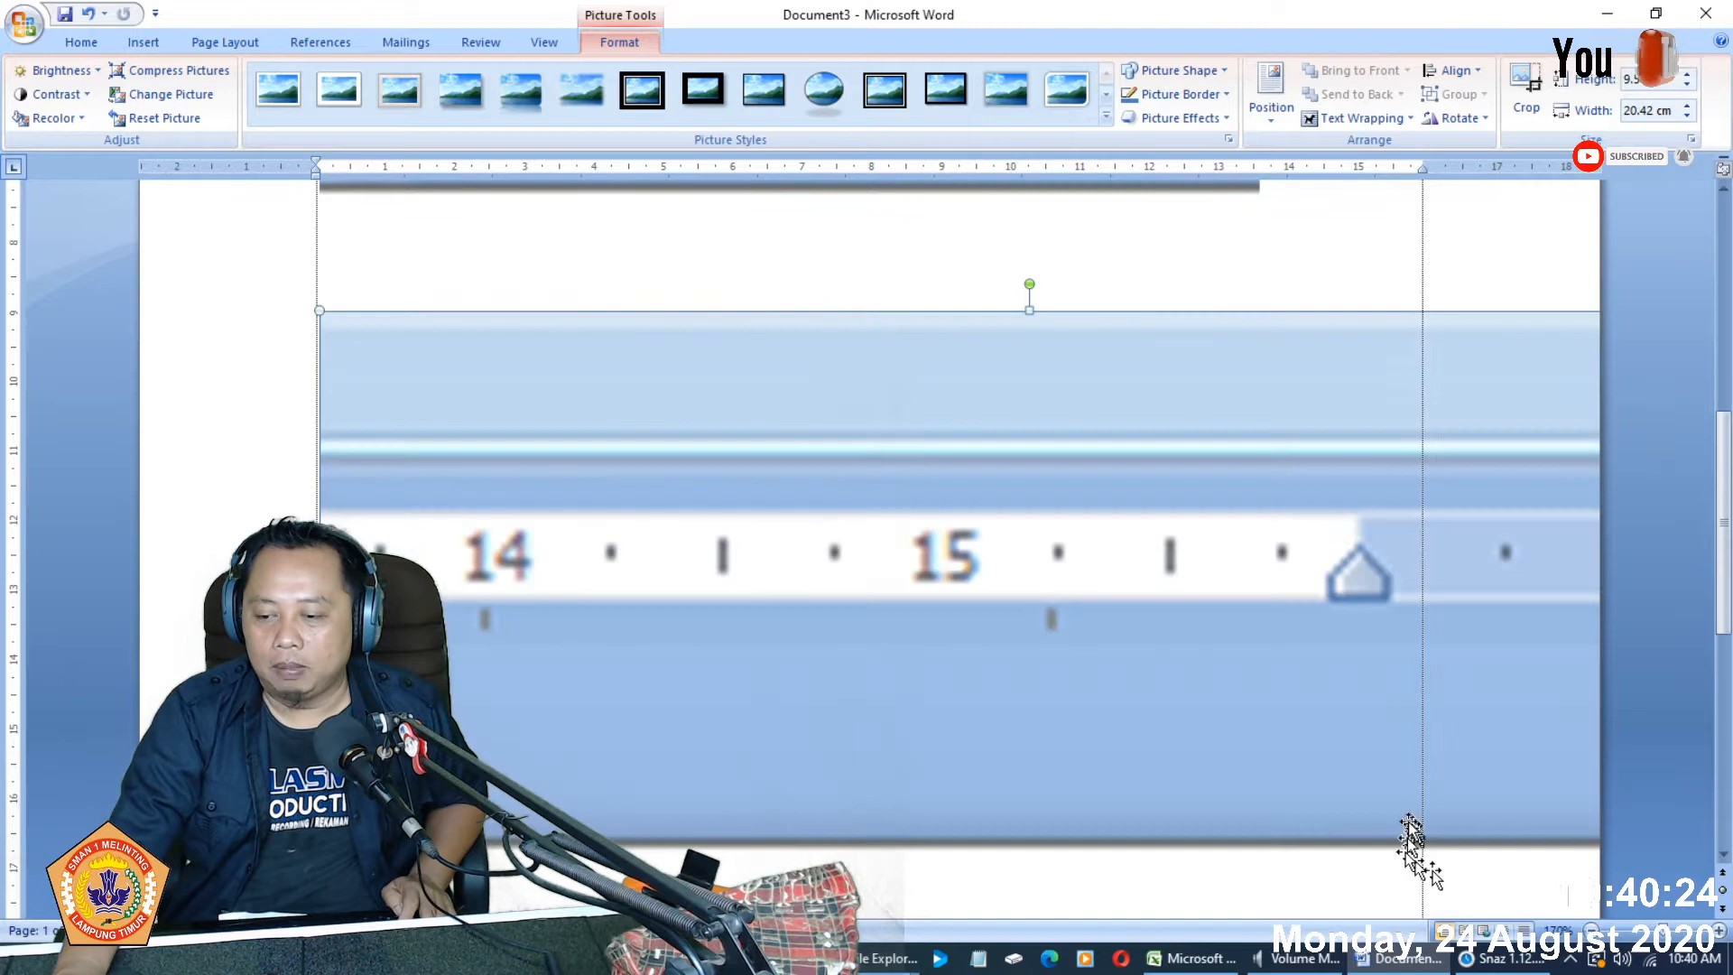
click(1526, 90)
drag(956, 636, 1038, 632)
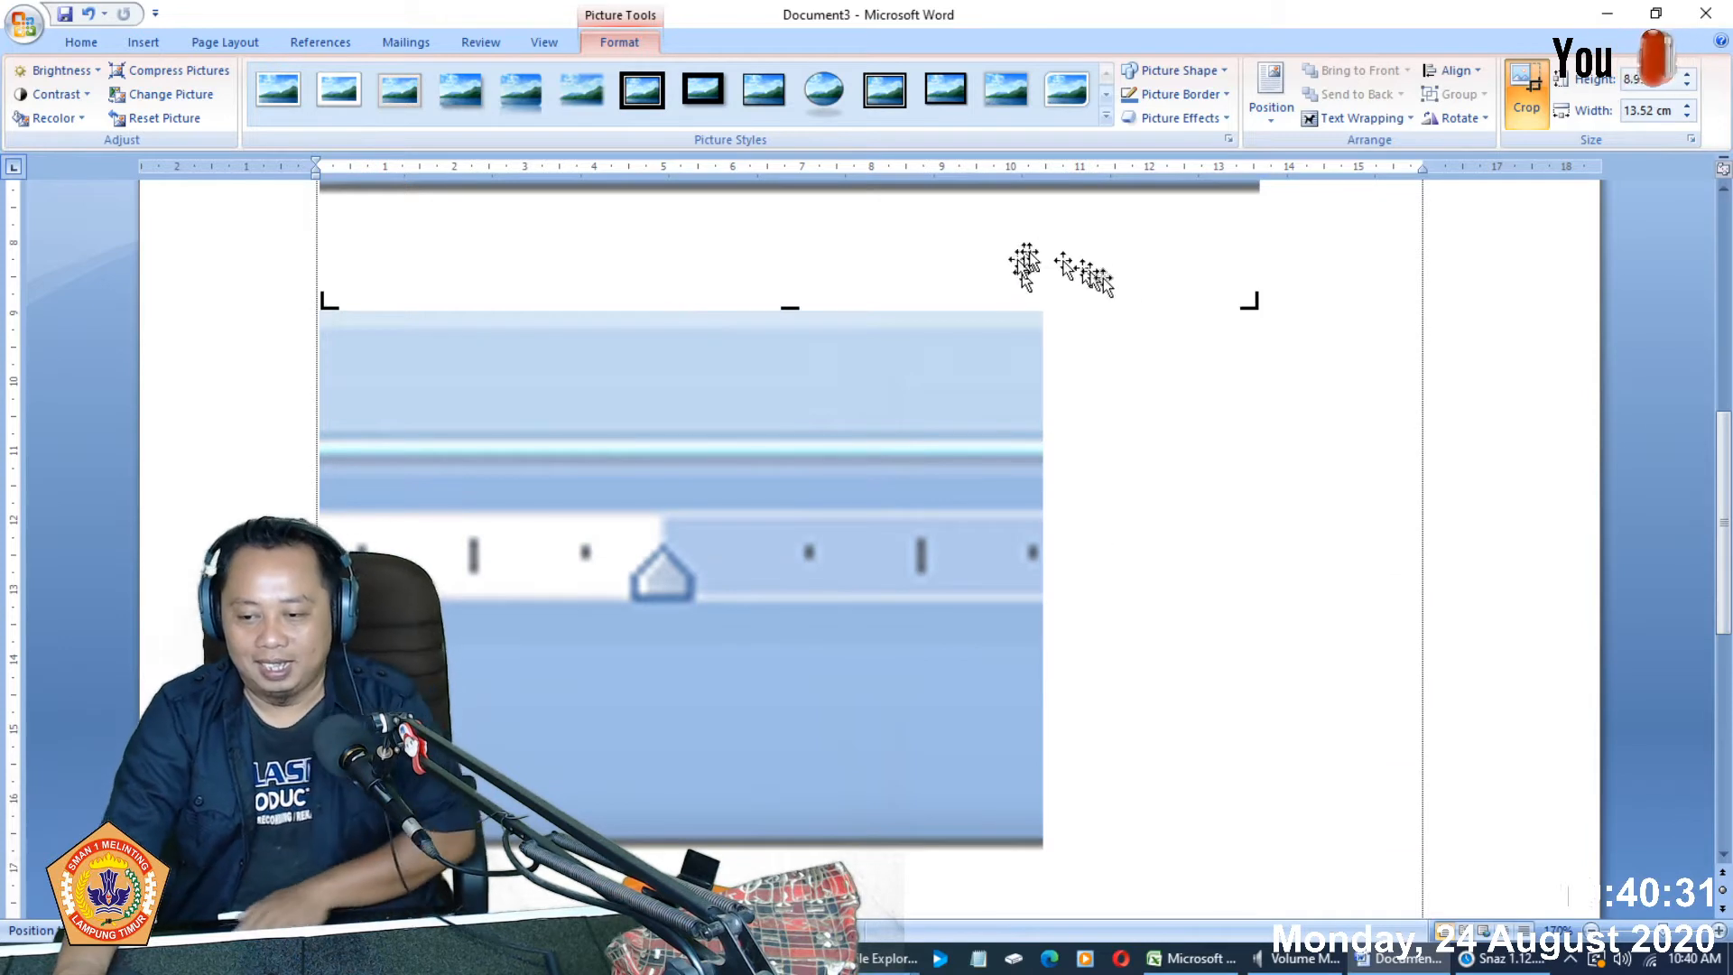
scroll(1264, 289, down, 1)
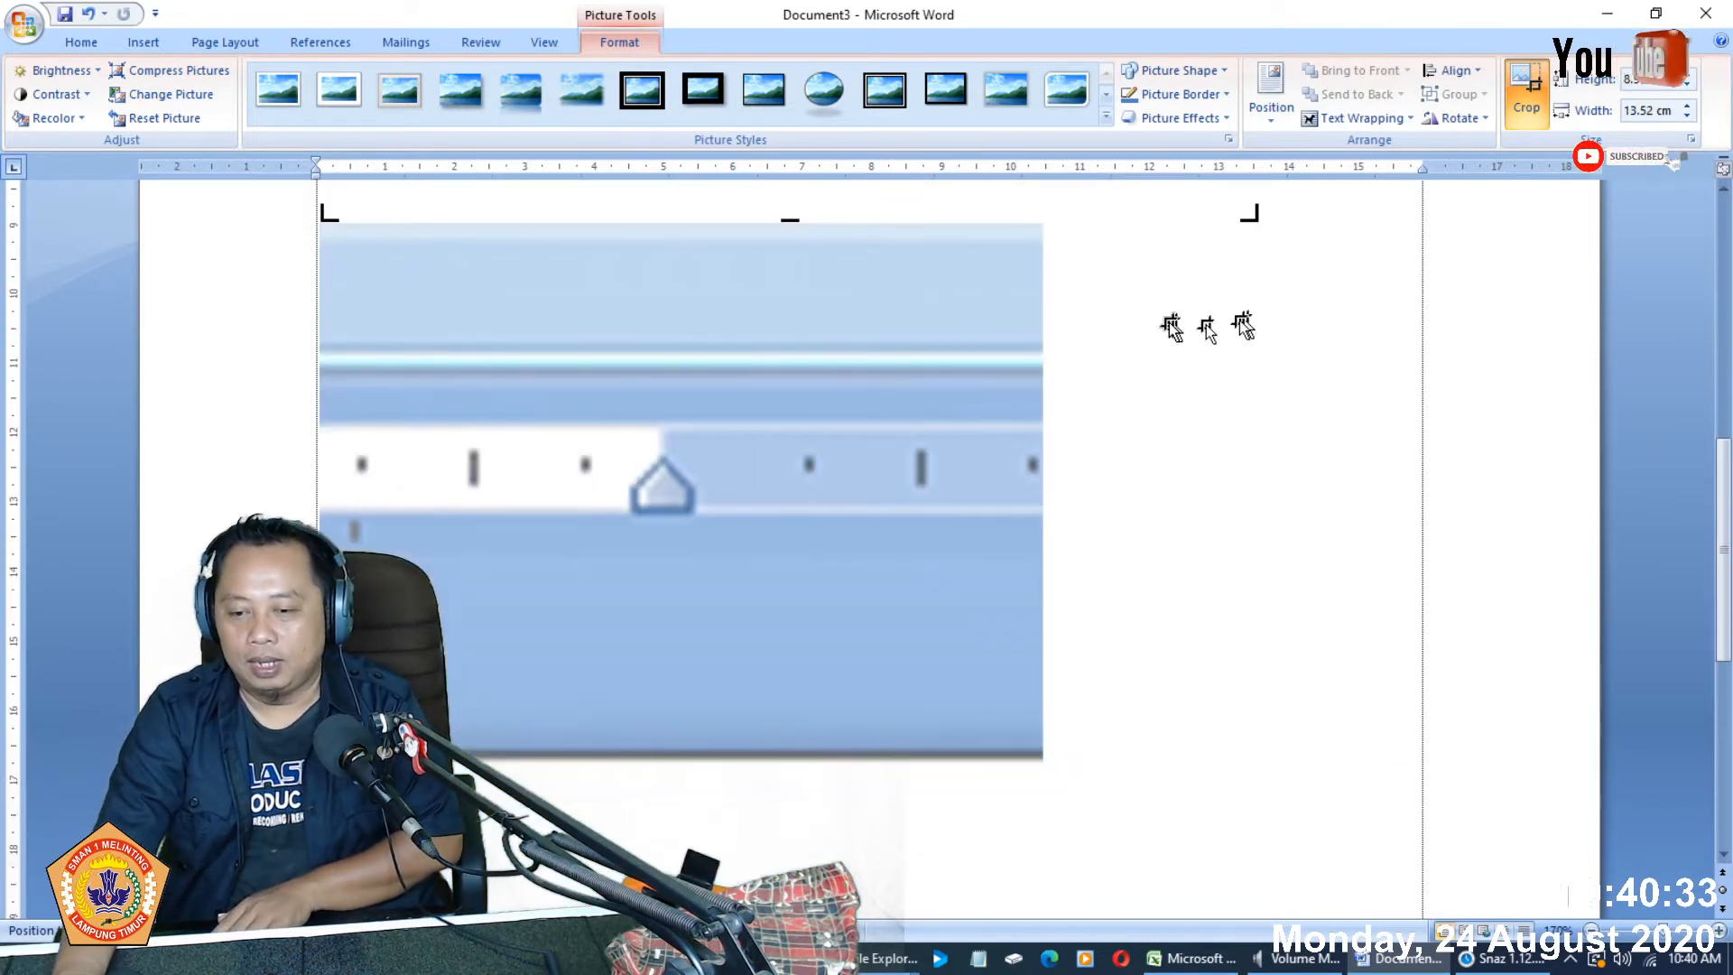
click(1088, 429)
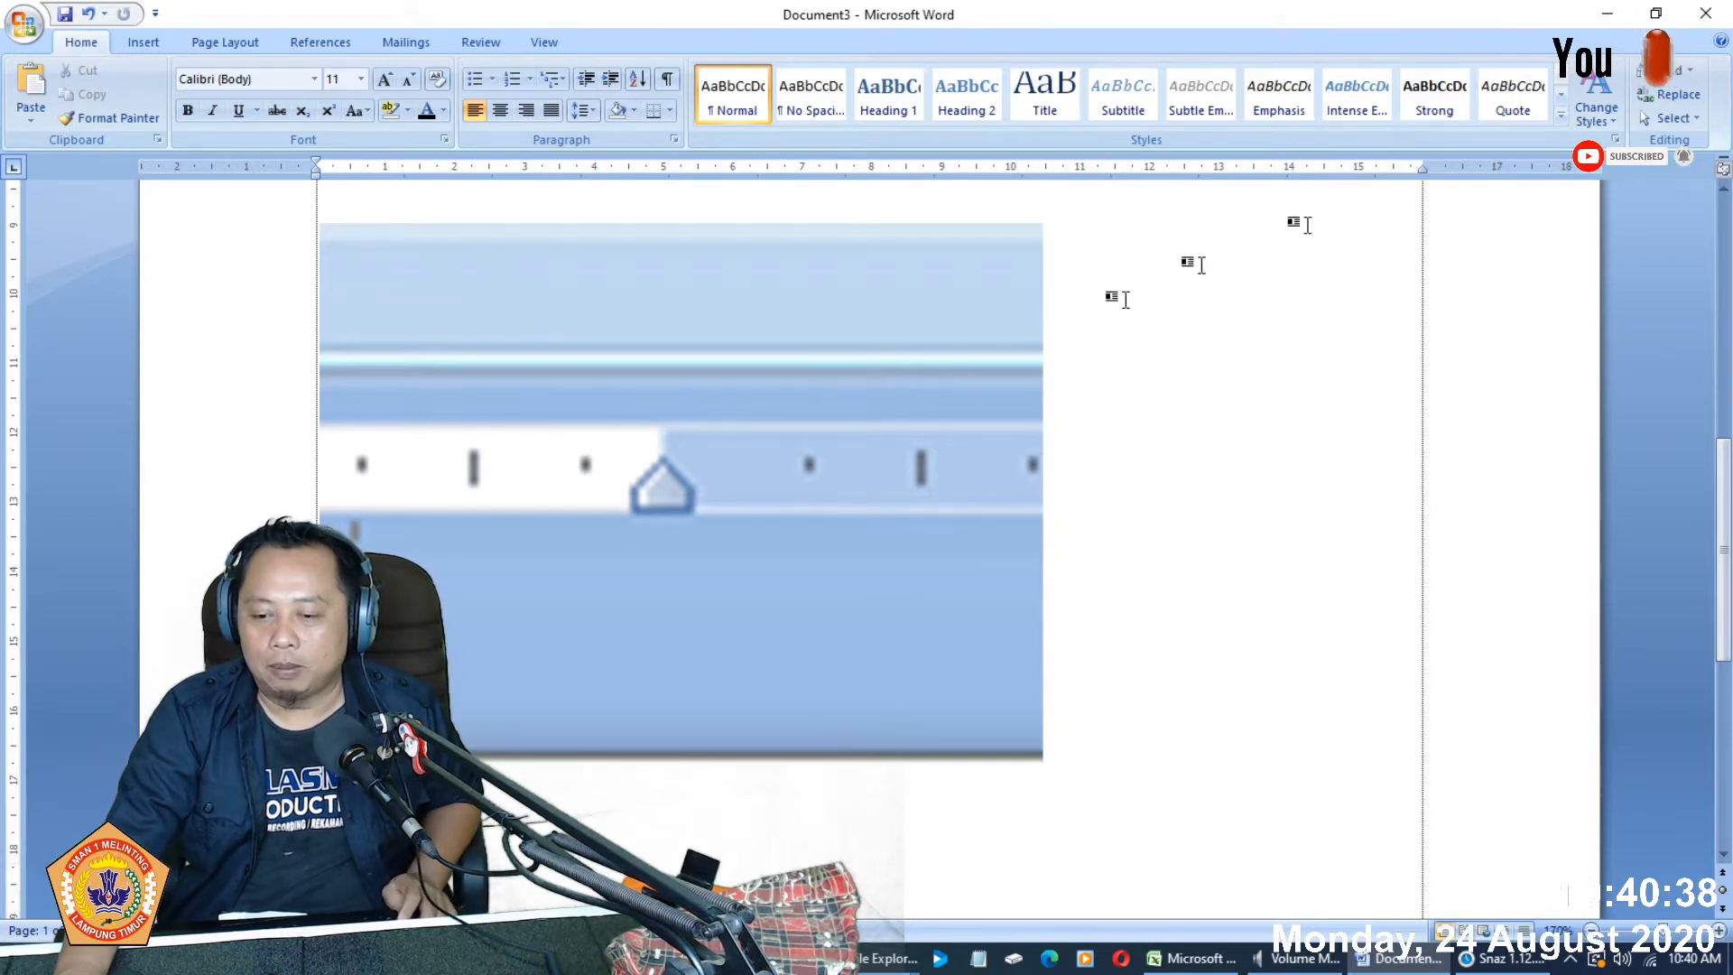
- Push both ruler pictures down with blank lines and place the cursor at the start of the emptied first page
scroll(666, 522, down, 1)
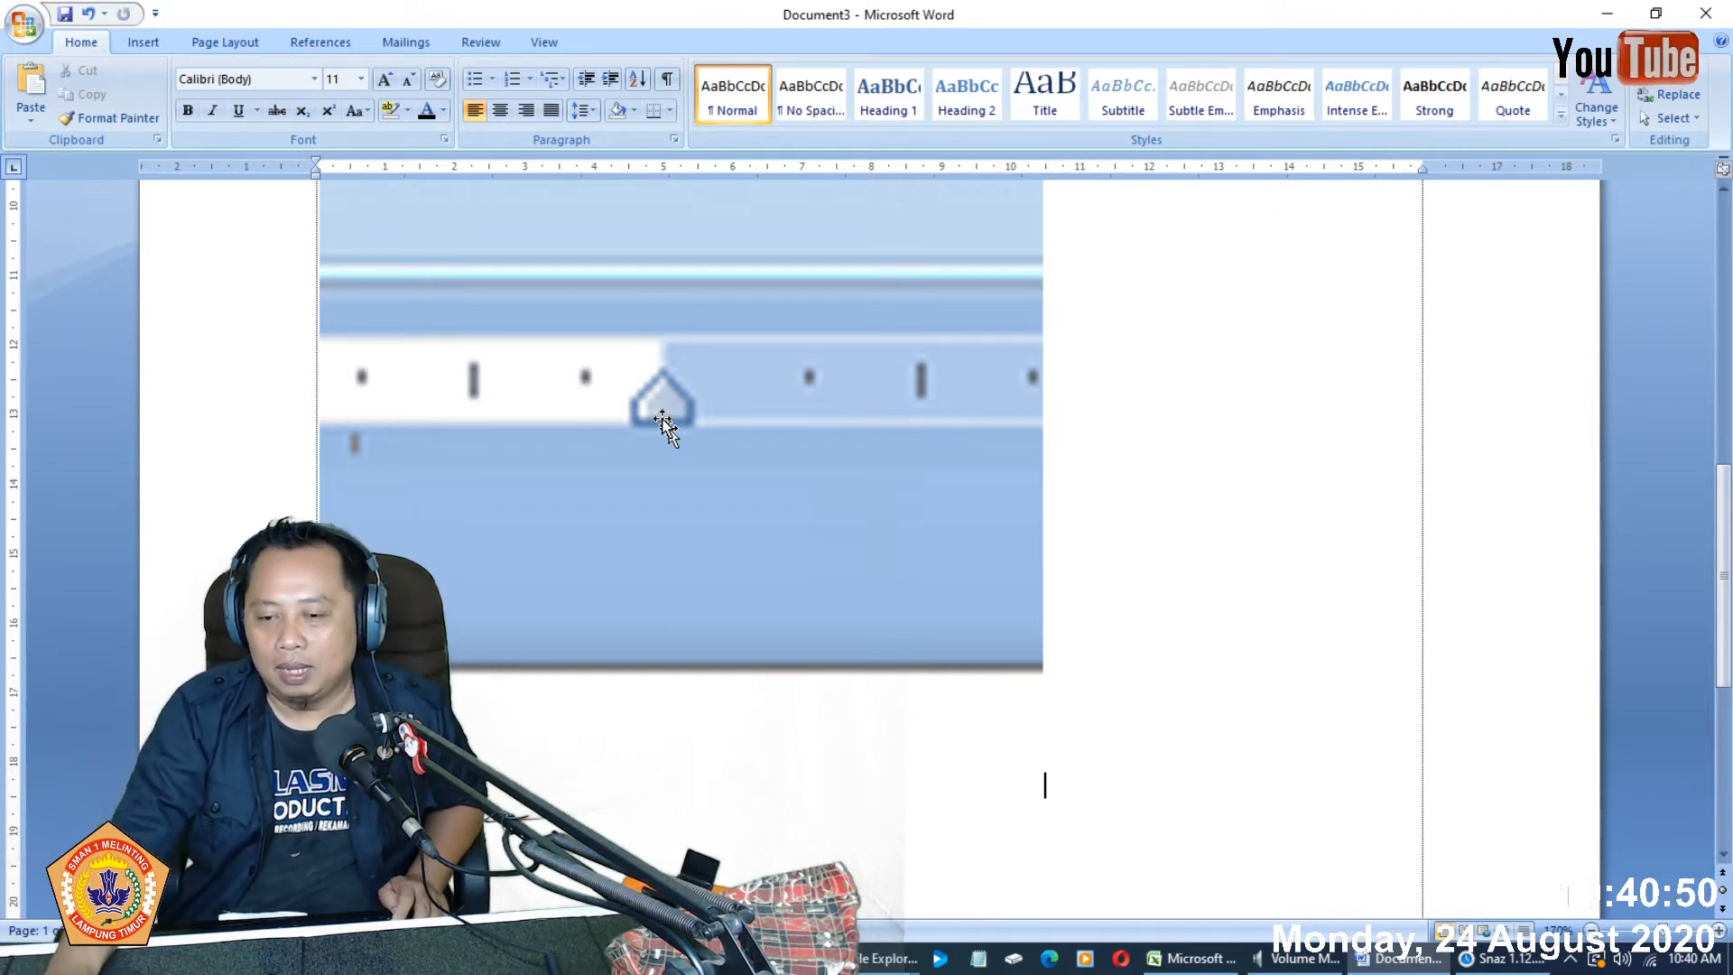
scroll(790, 473, up, 8)
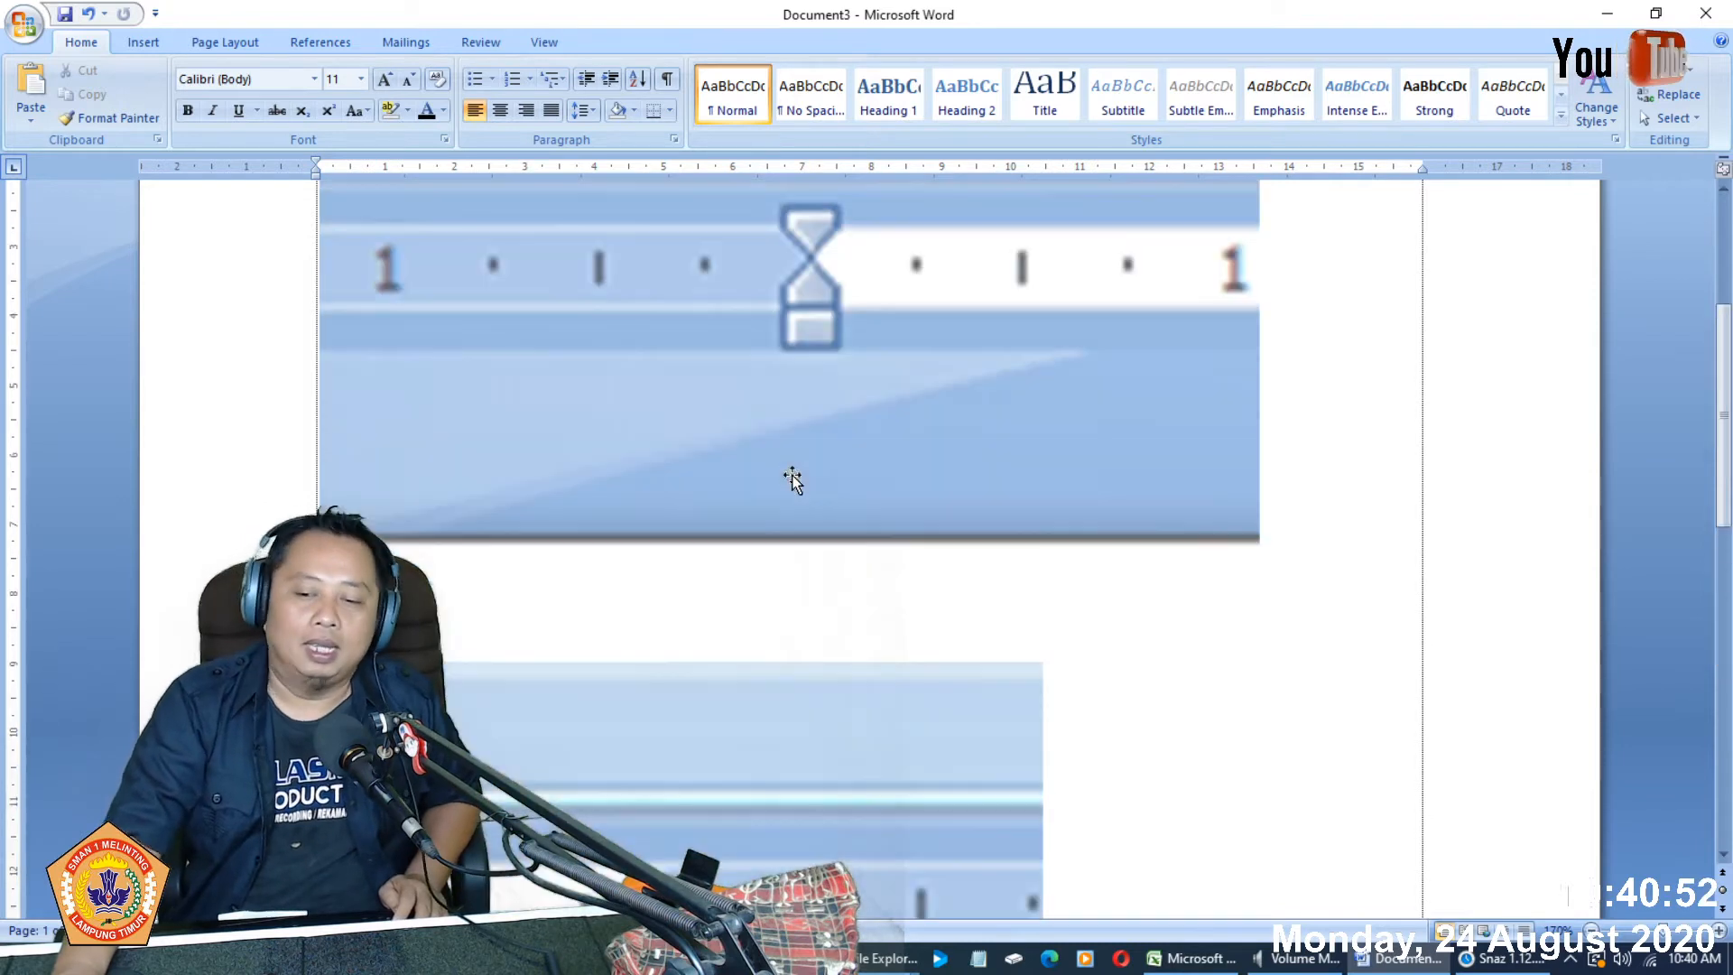
scroll(1334, 425, down, 3)
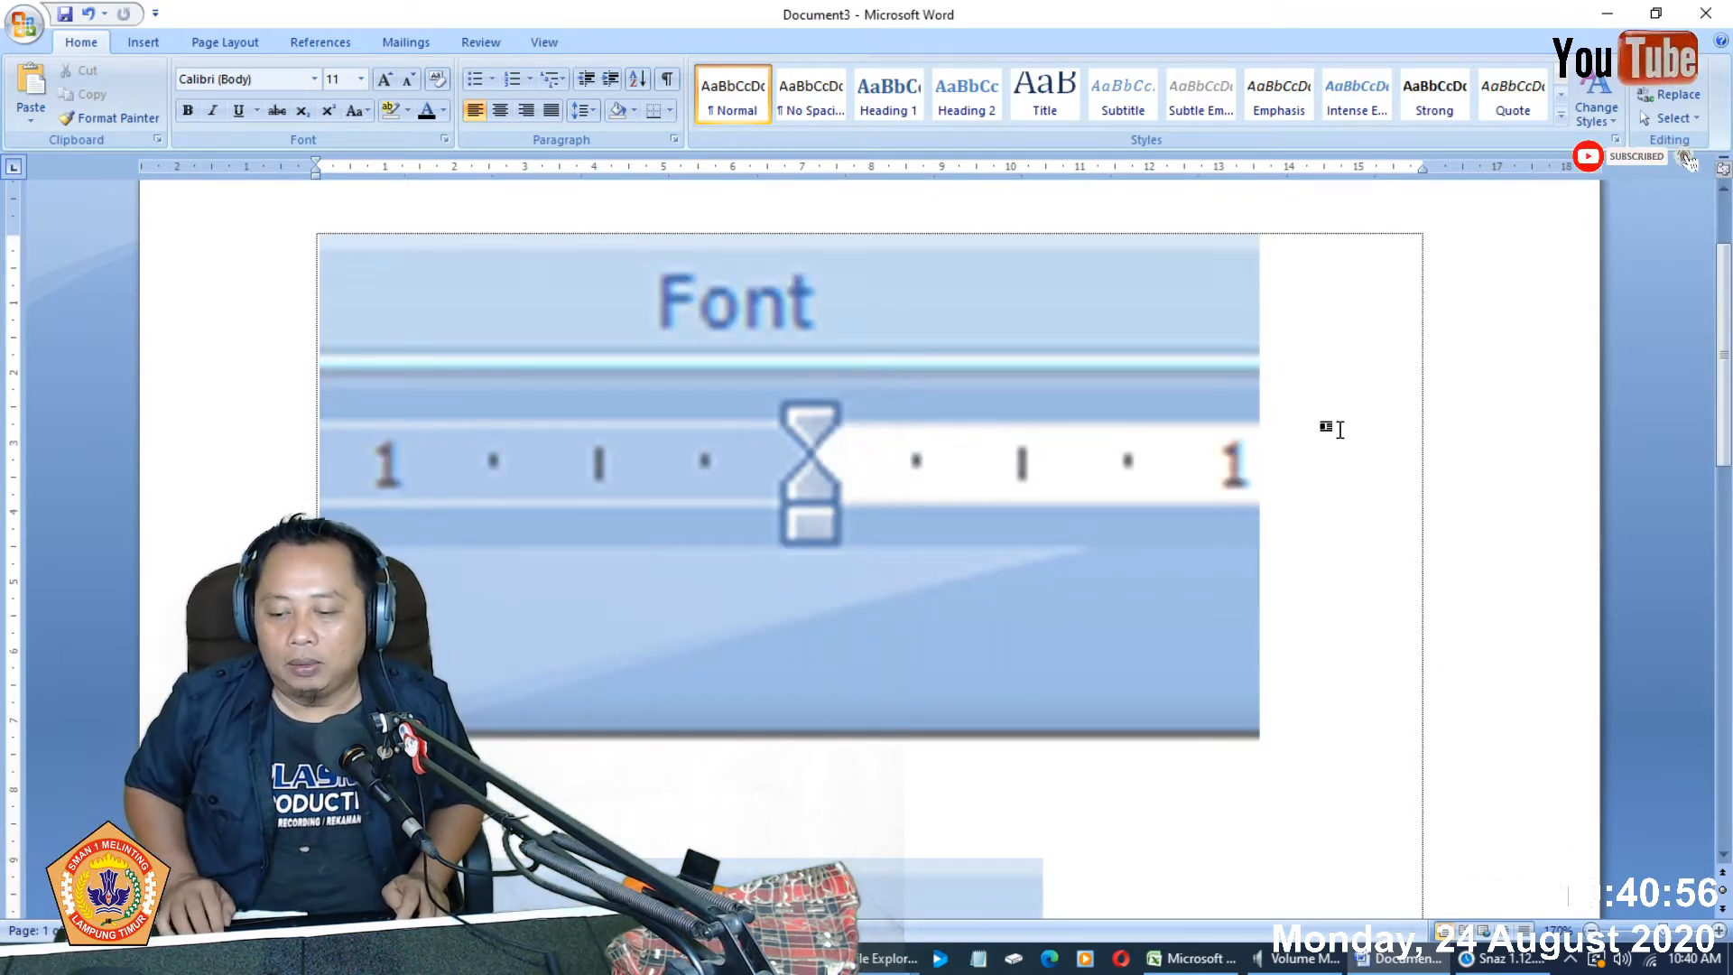
scroll(1334, 429, up, 1)
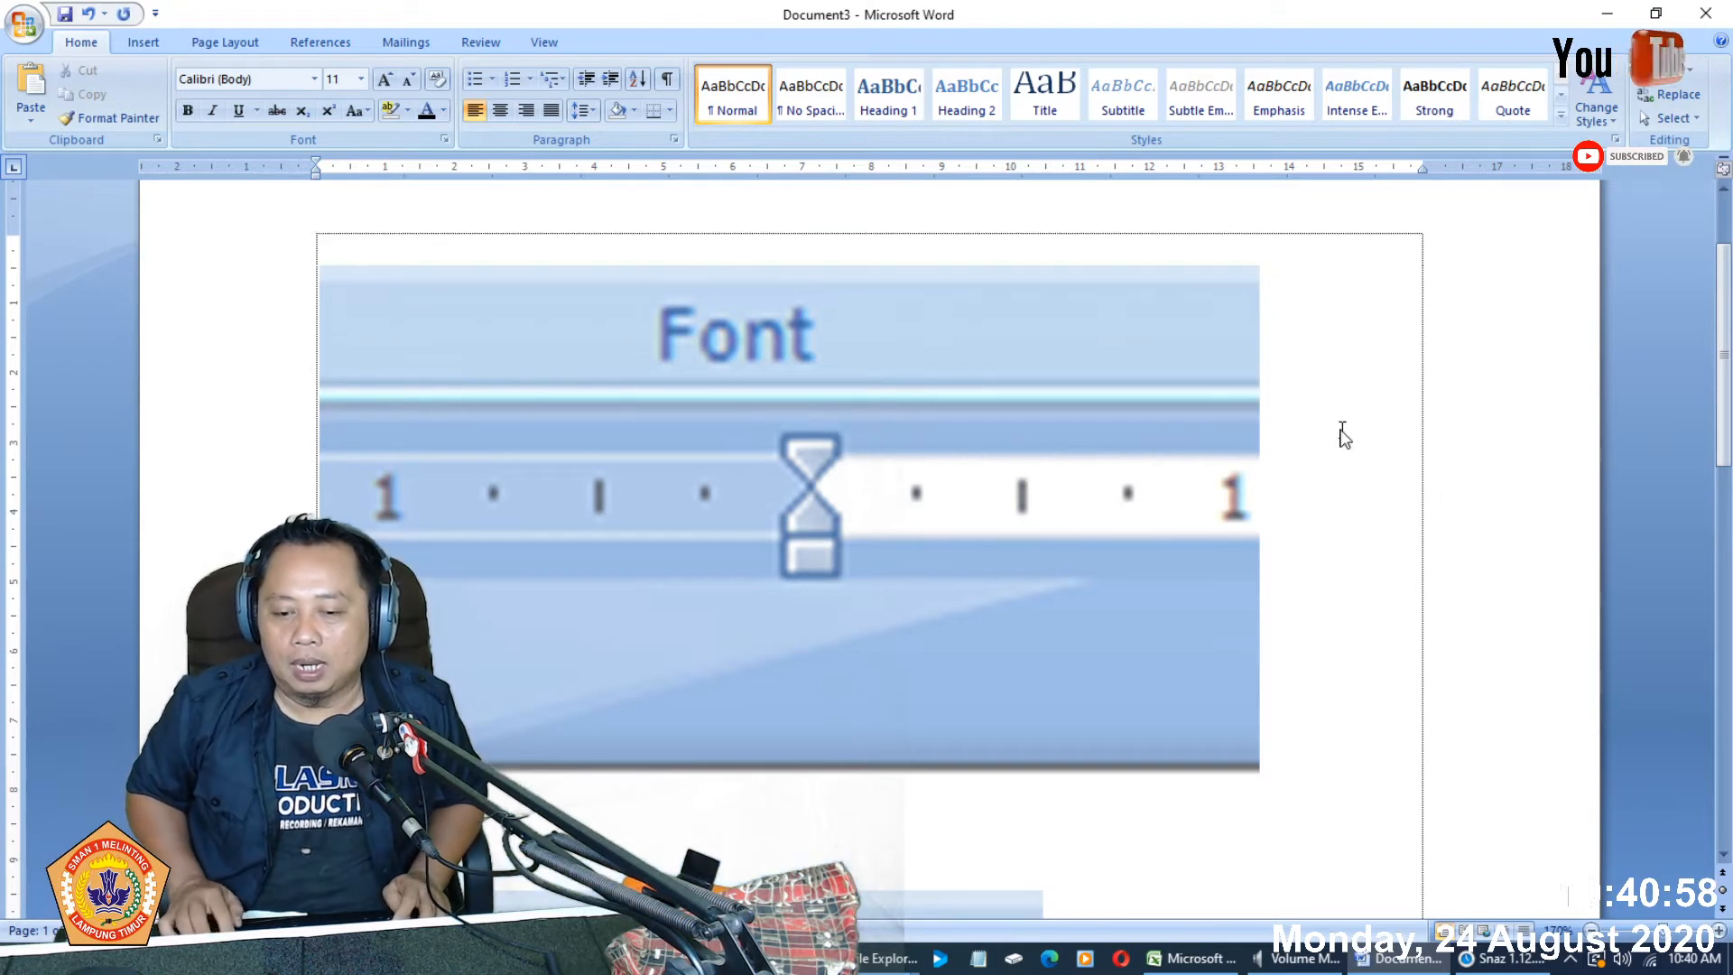
scroll(1343, 434, down, 20)
scroll(1316, 472, down, 9)
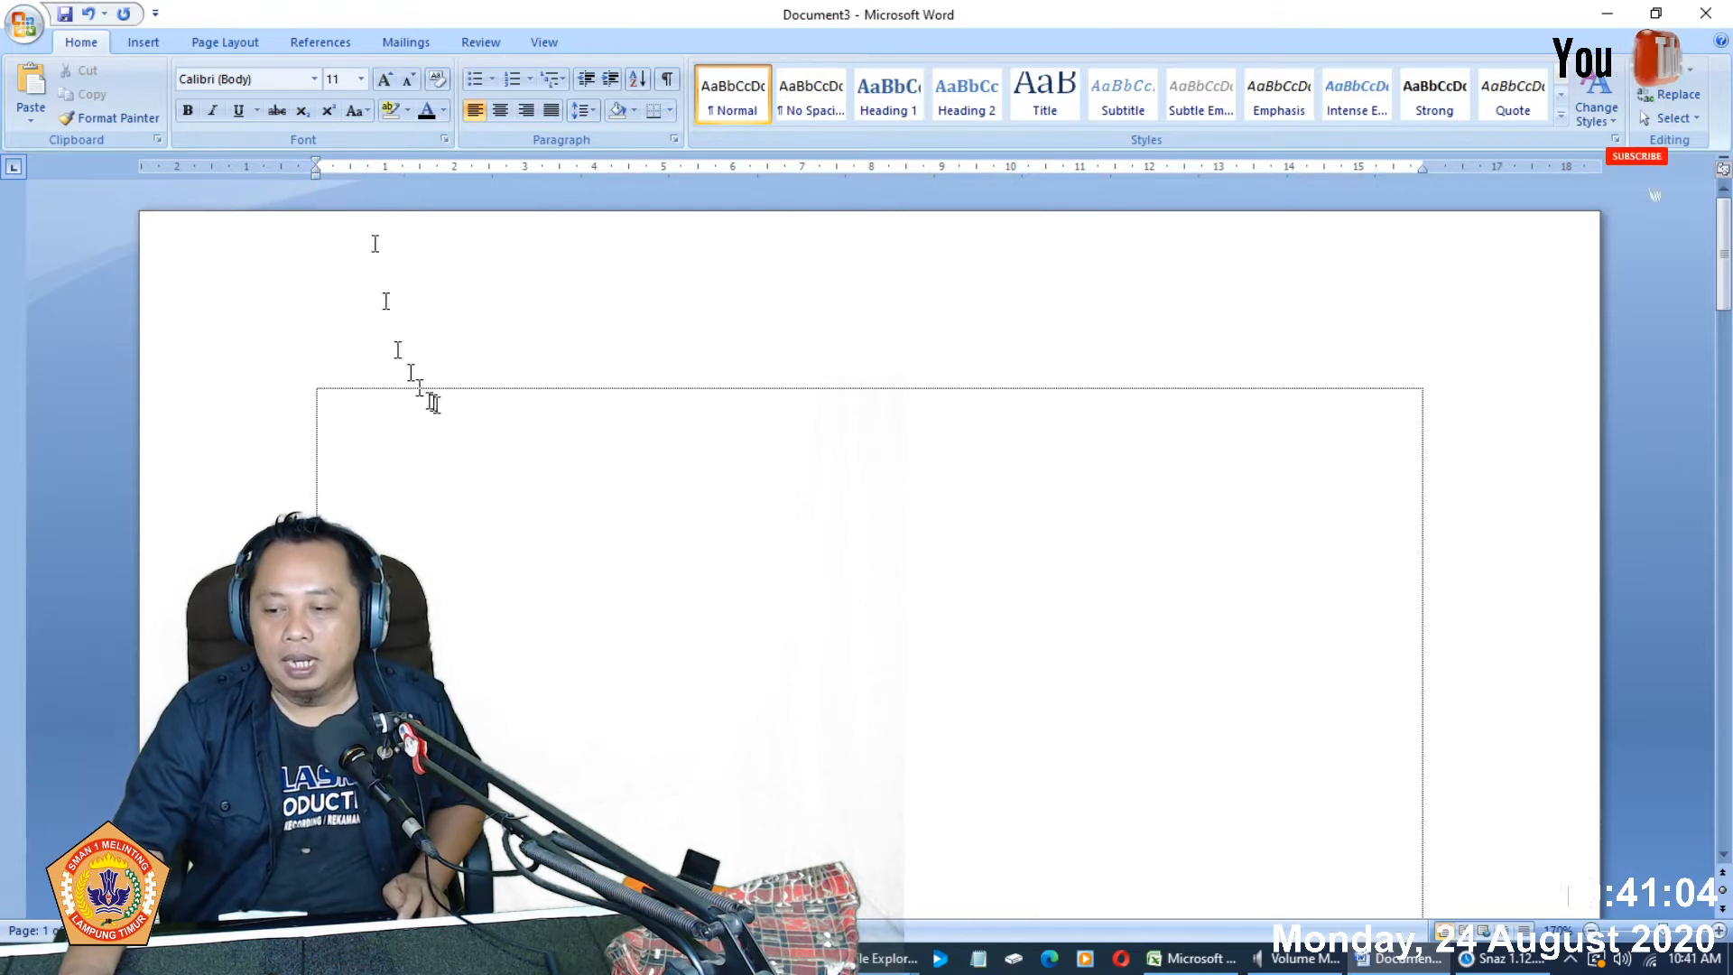
click(459, 429)
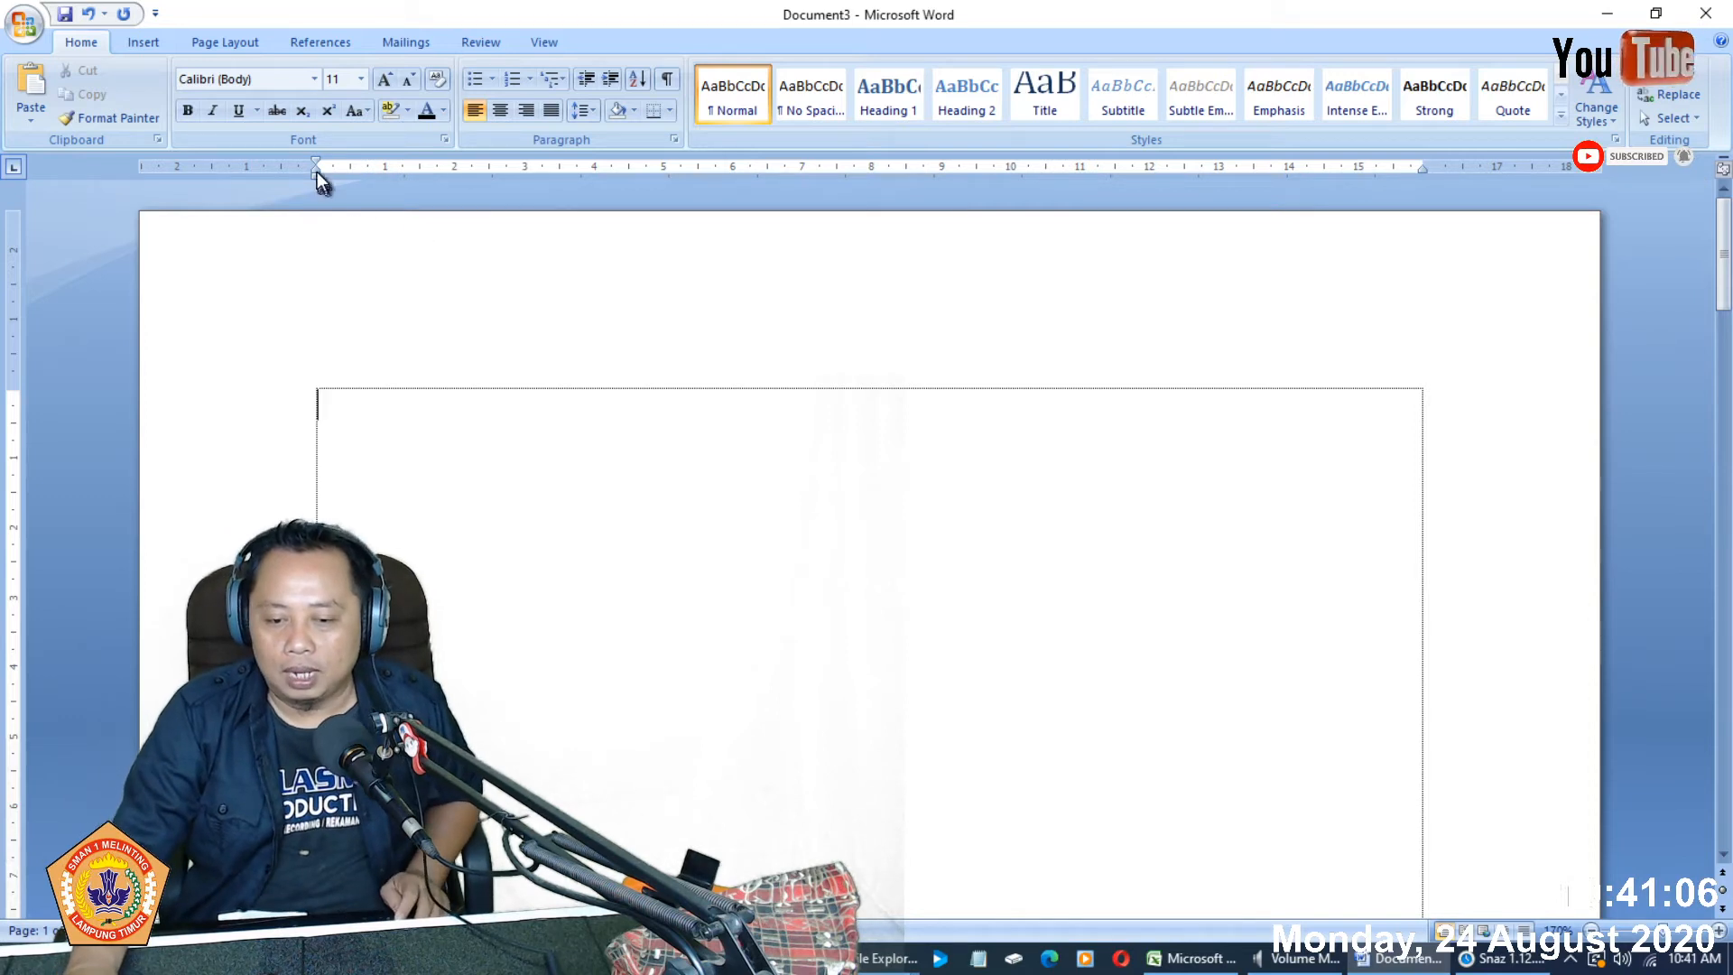
drag(316, 160, 419, 166)
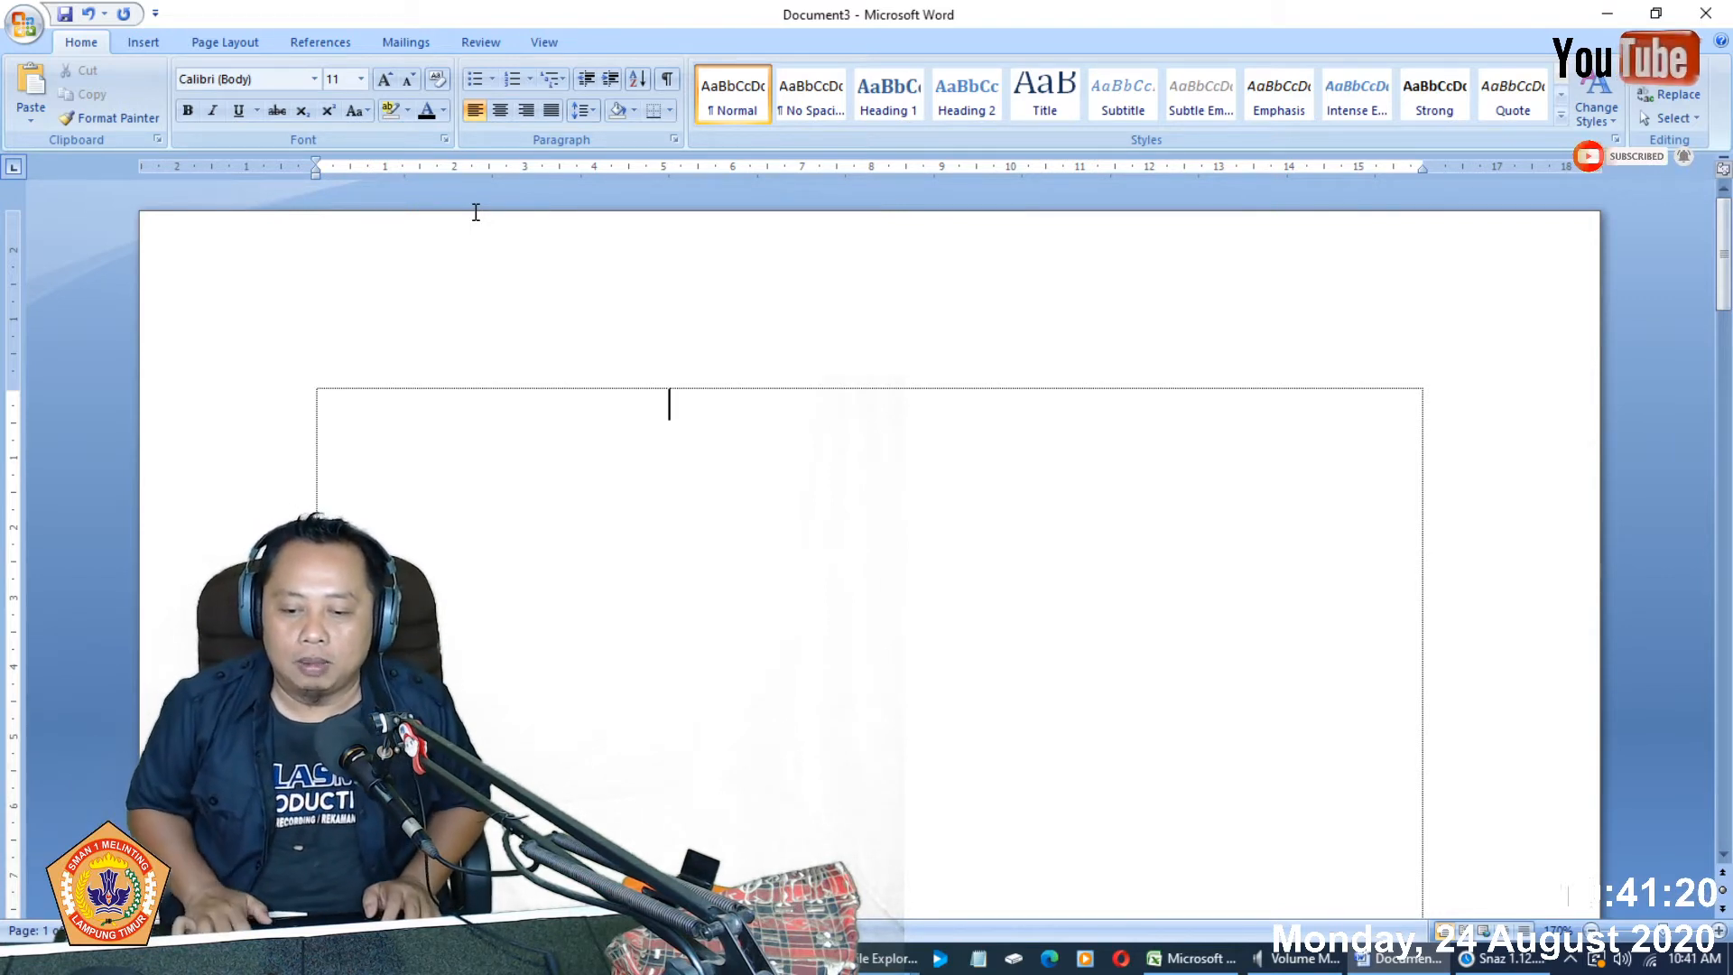
key(BackSpace)
key(BackSpace)
key(BackSpace)
key(BackSpace)
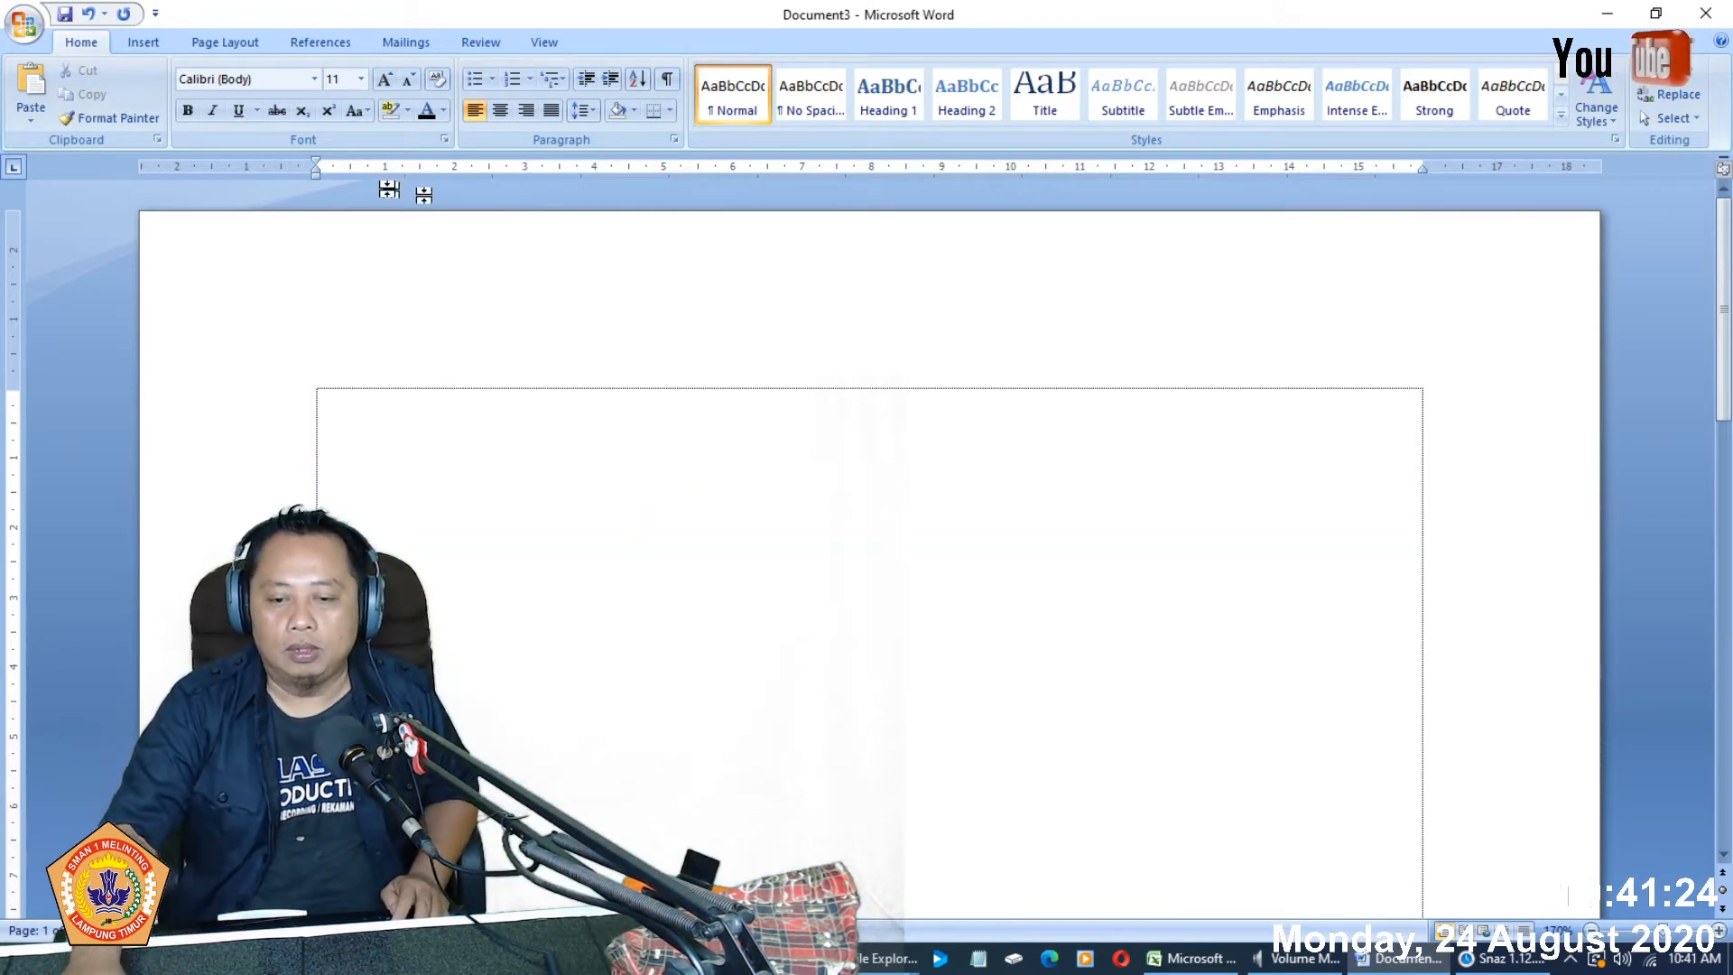
- Set a first-line indent of 2 cm and fill the paragraph with random sample text running into a third line
drag(315, 164, 449, 176)
text(g)
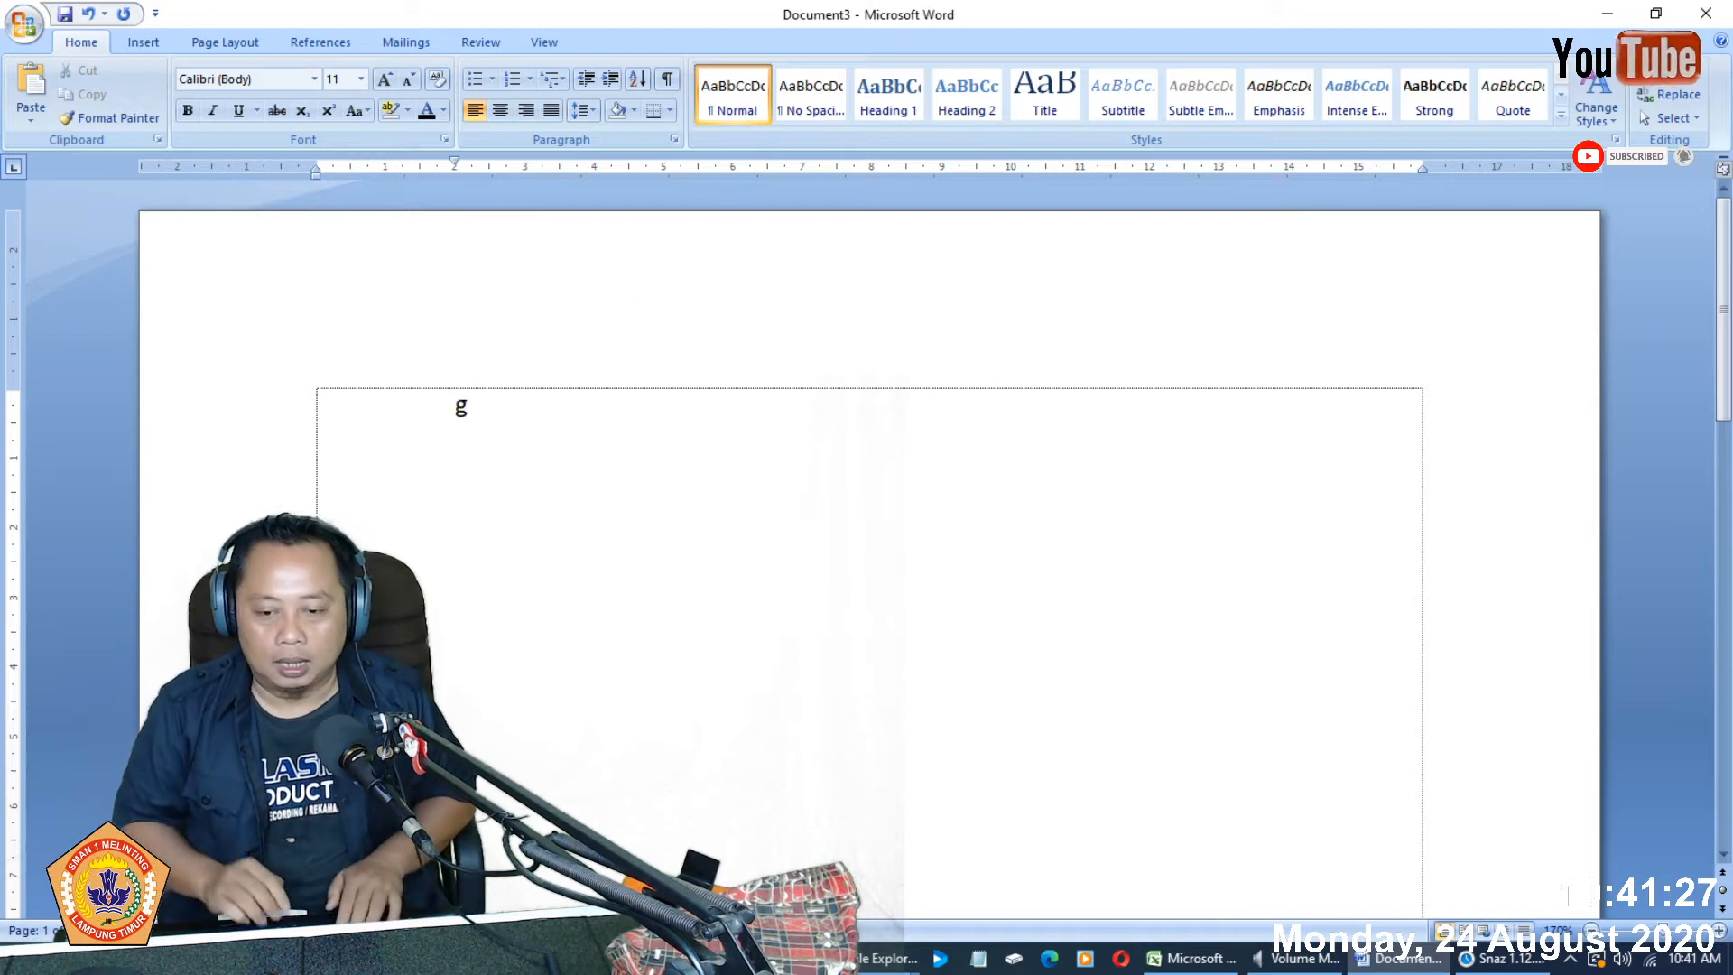
text(ldg dg kdkgdfkg dfkg dfg;ldfd lgmdf)
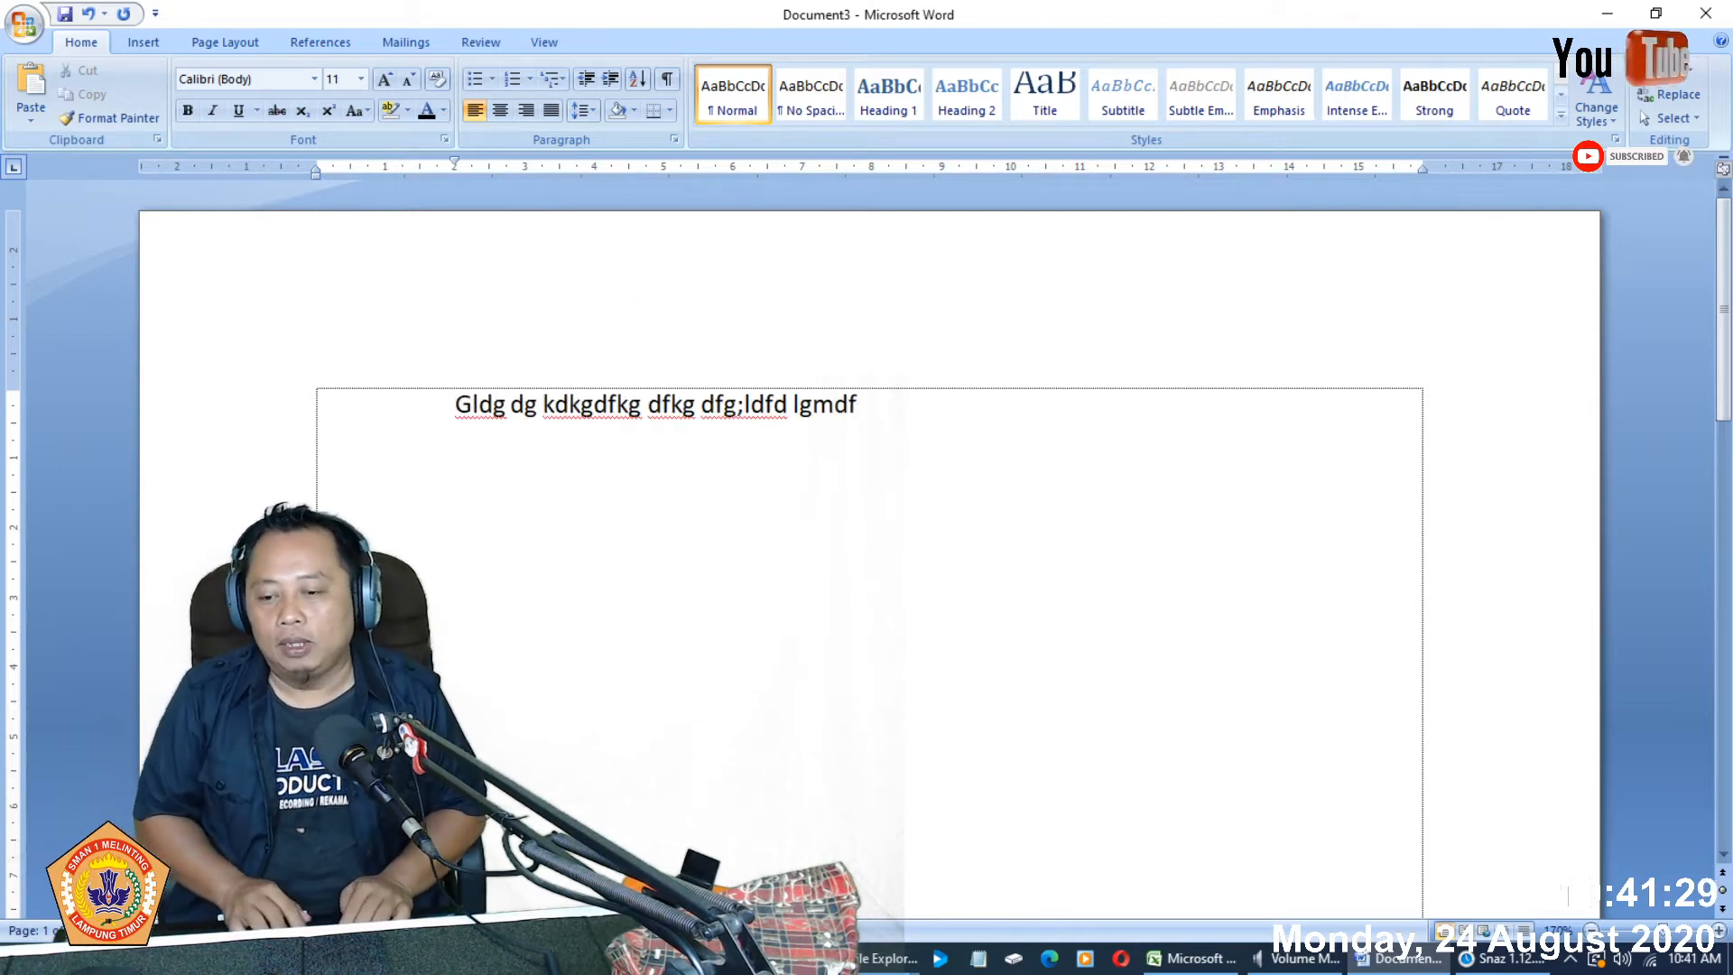
text( mgdfgdf lgdf;lg df;lgdf;lgdf;l g  ;l)
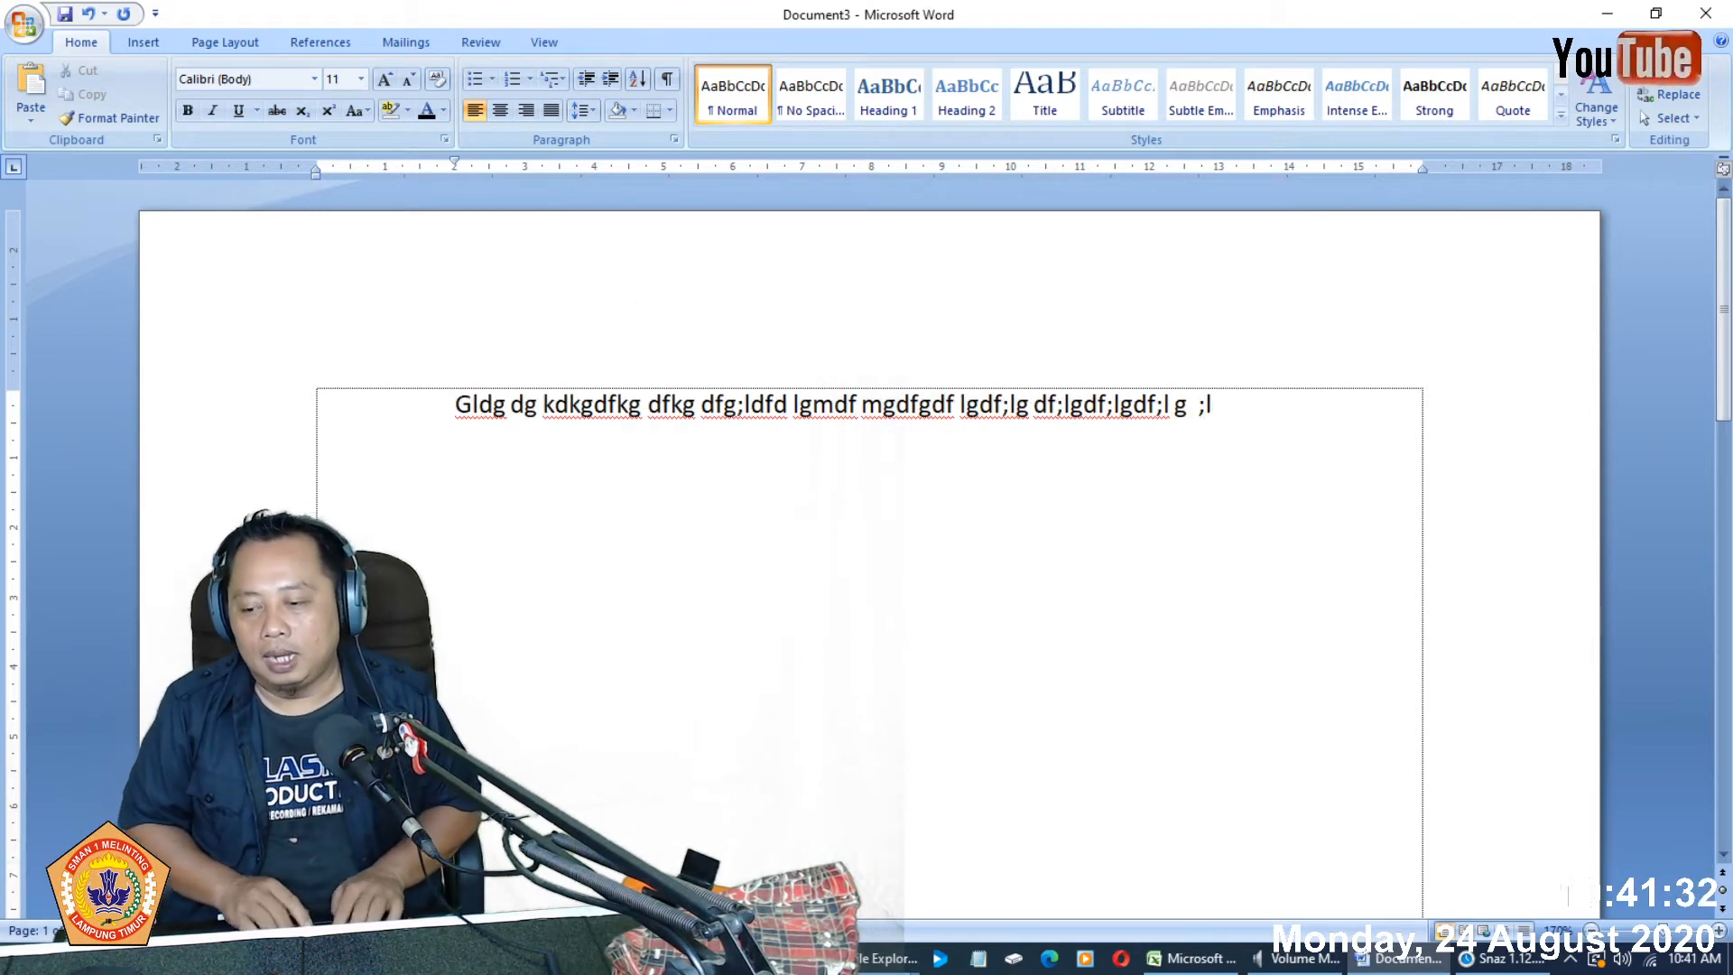
text(e; glsdgld jgdrjm;lg mthtrjhi fohfthf)
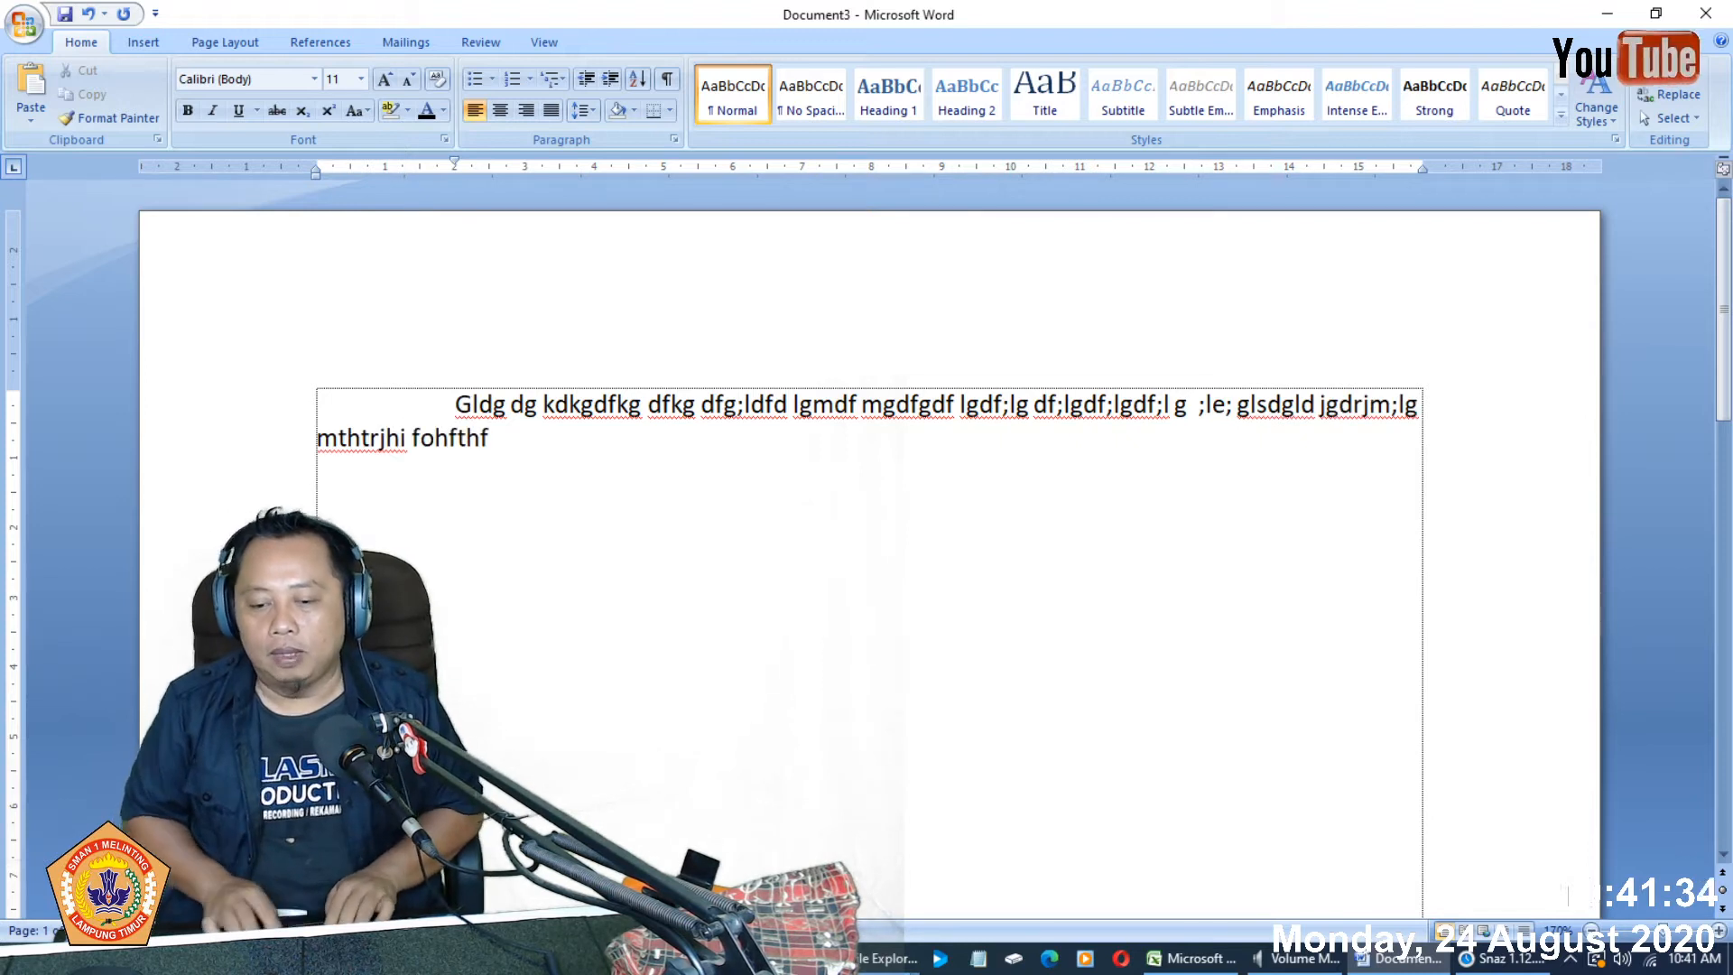
text( hfh jgfhjgfkgfh gf hop)
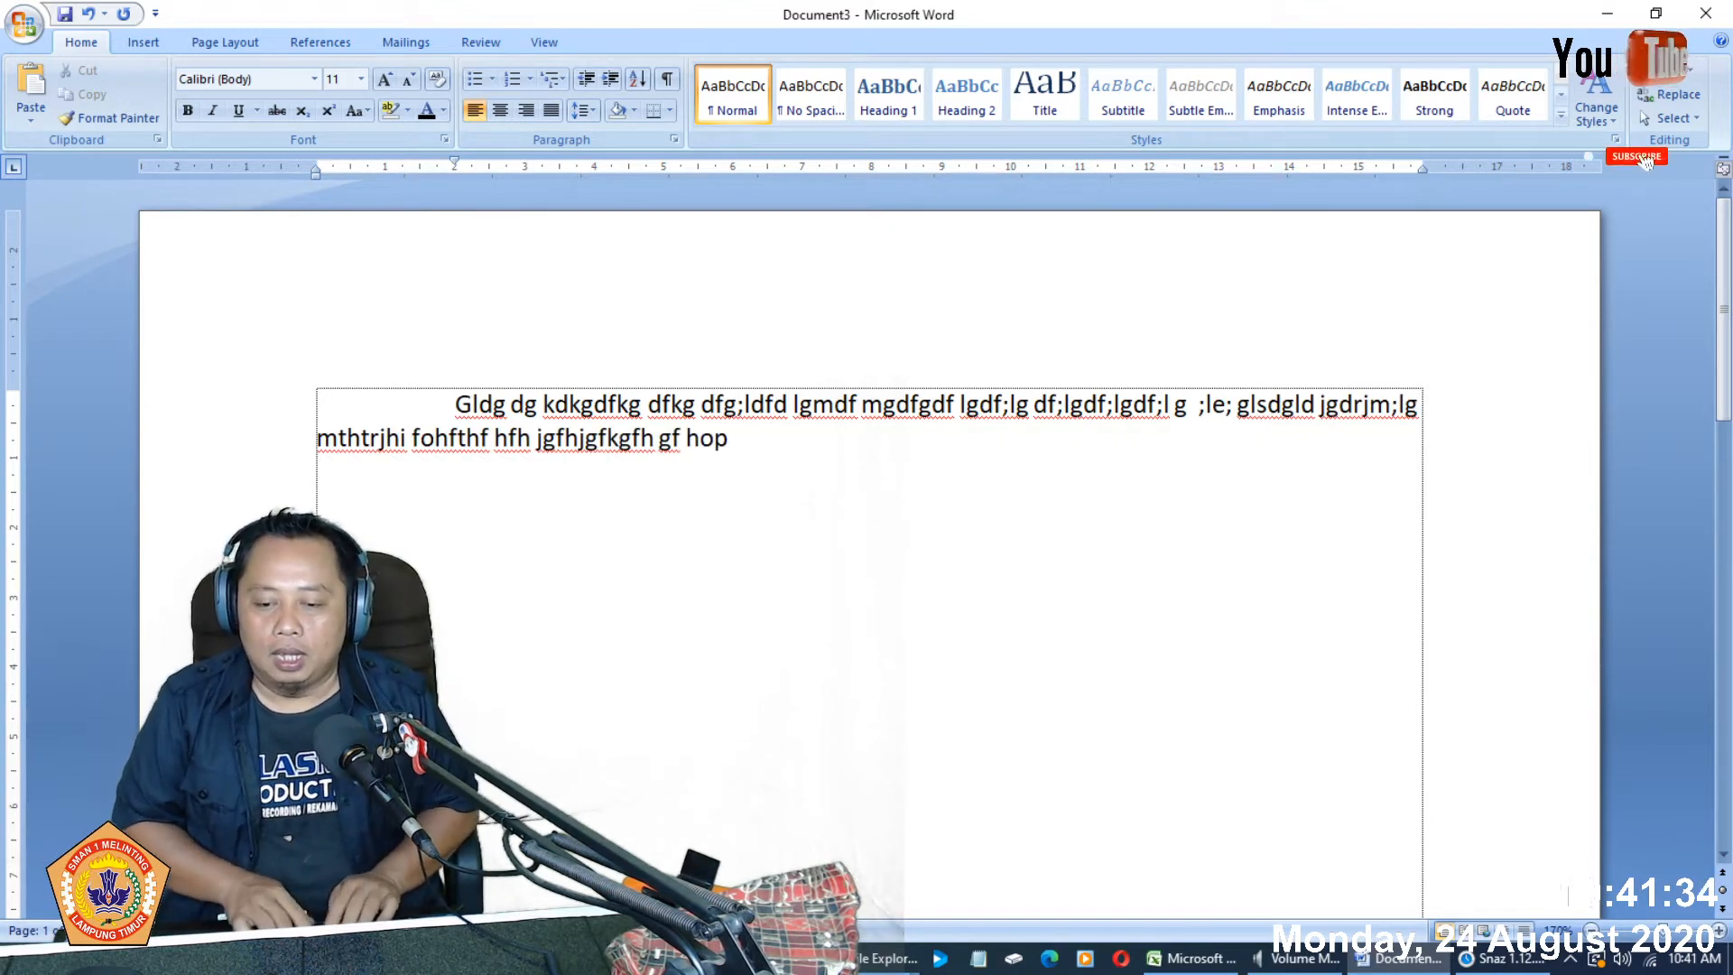
text(jhg gfj d)
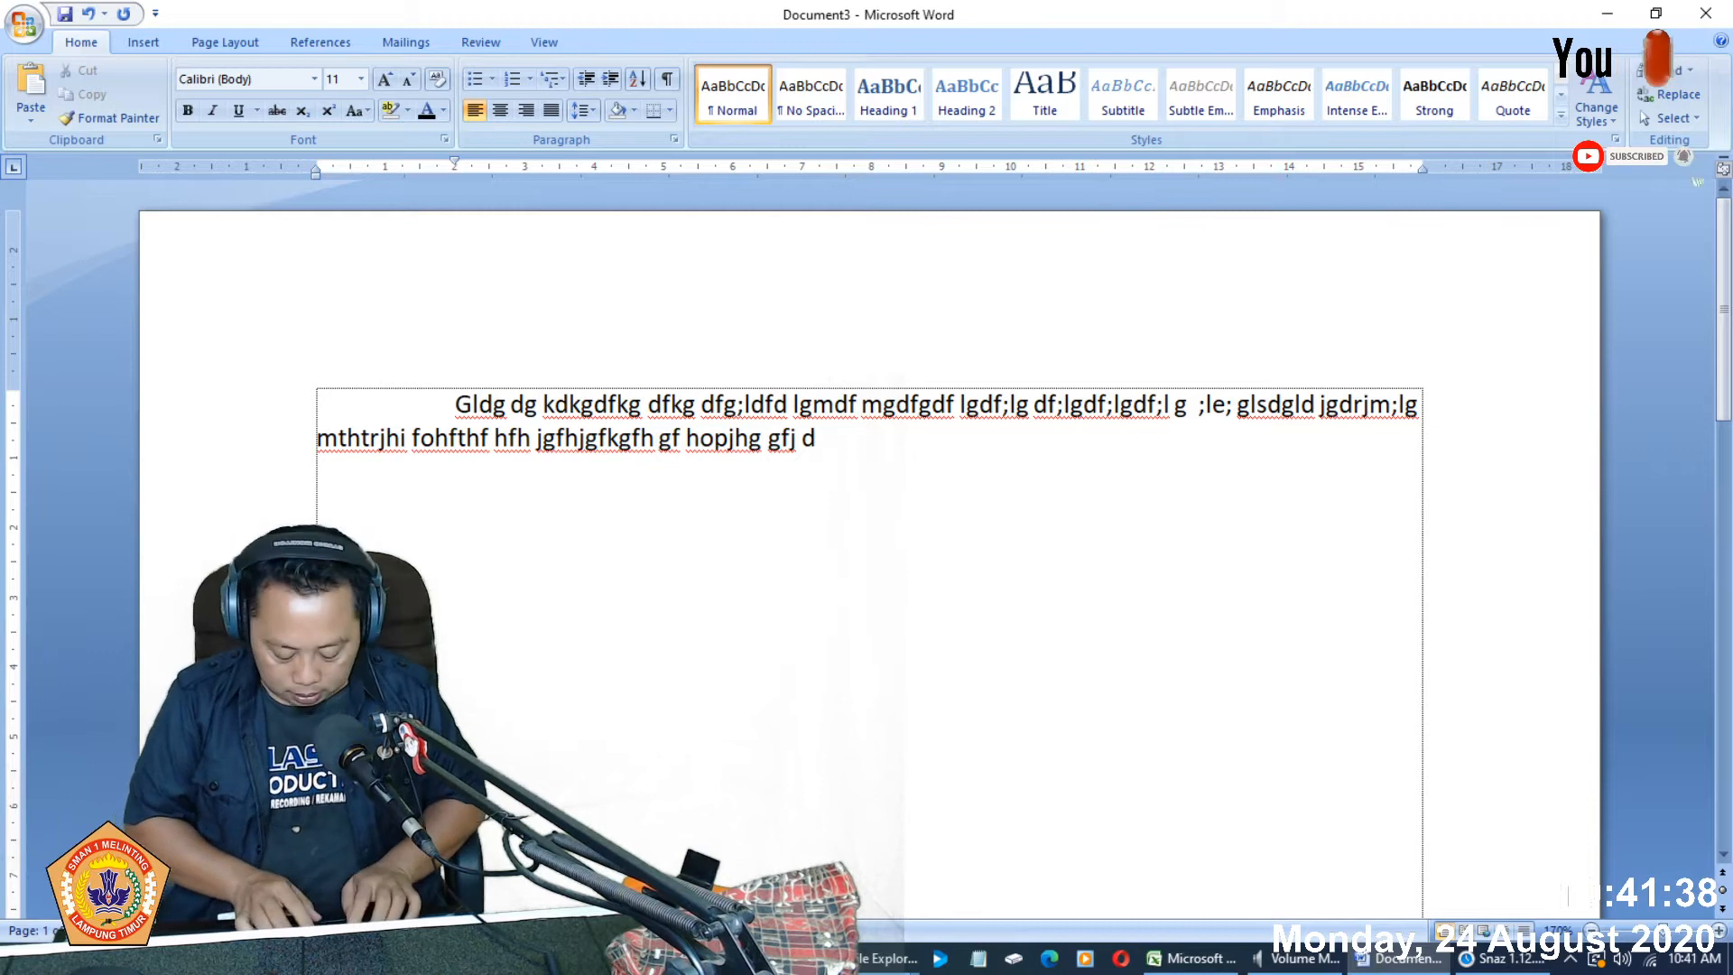
text(   skgjhdosrhgo dsf gdgjhdfi gjhgdg dfhg  gdfg dfgdf gdf)
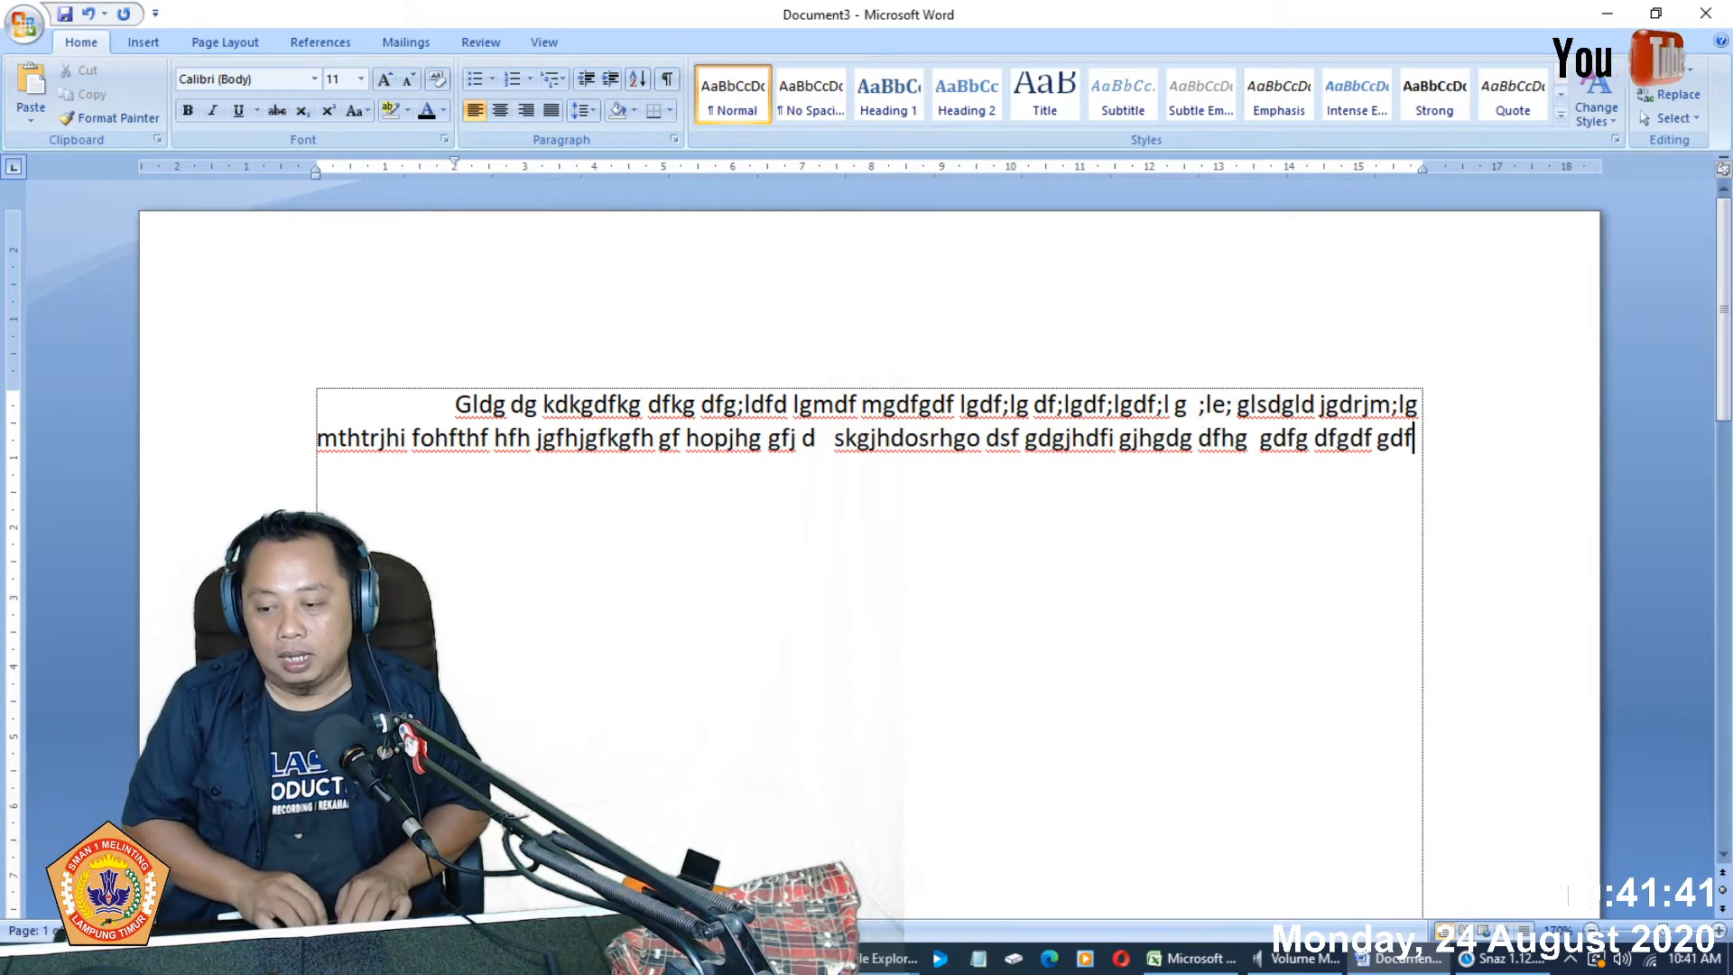
text(gdfgdfg dfg dgdfg dfg df g)
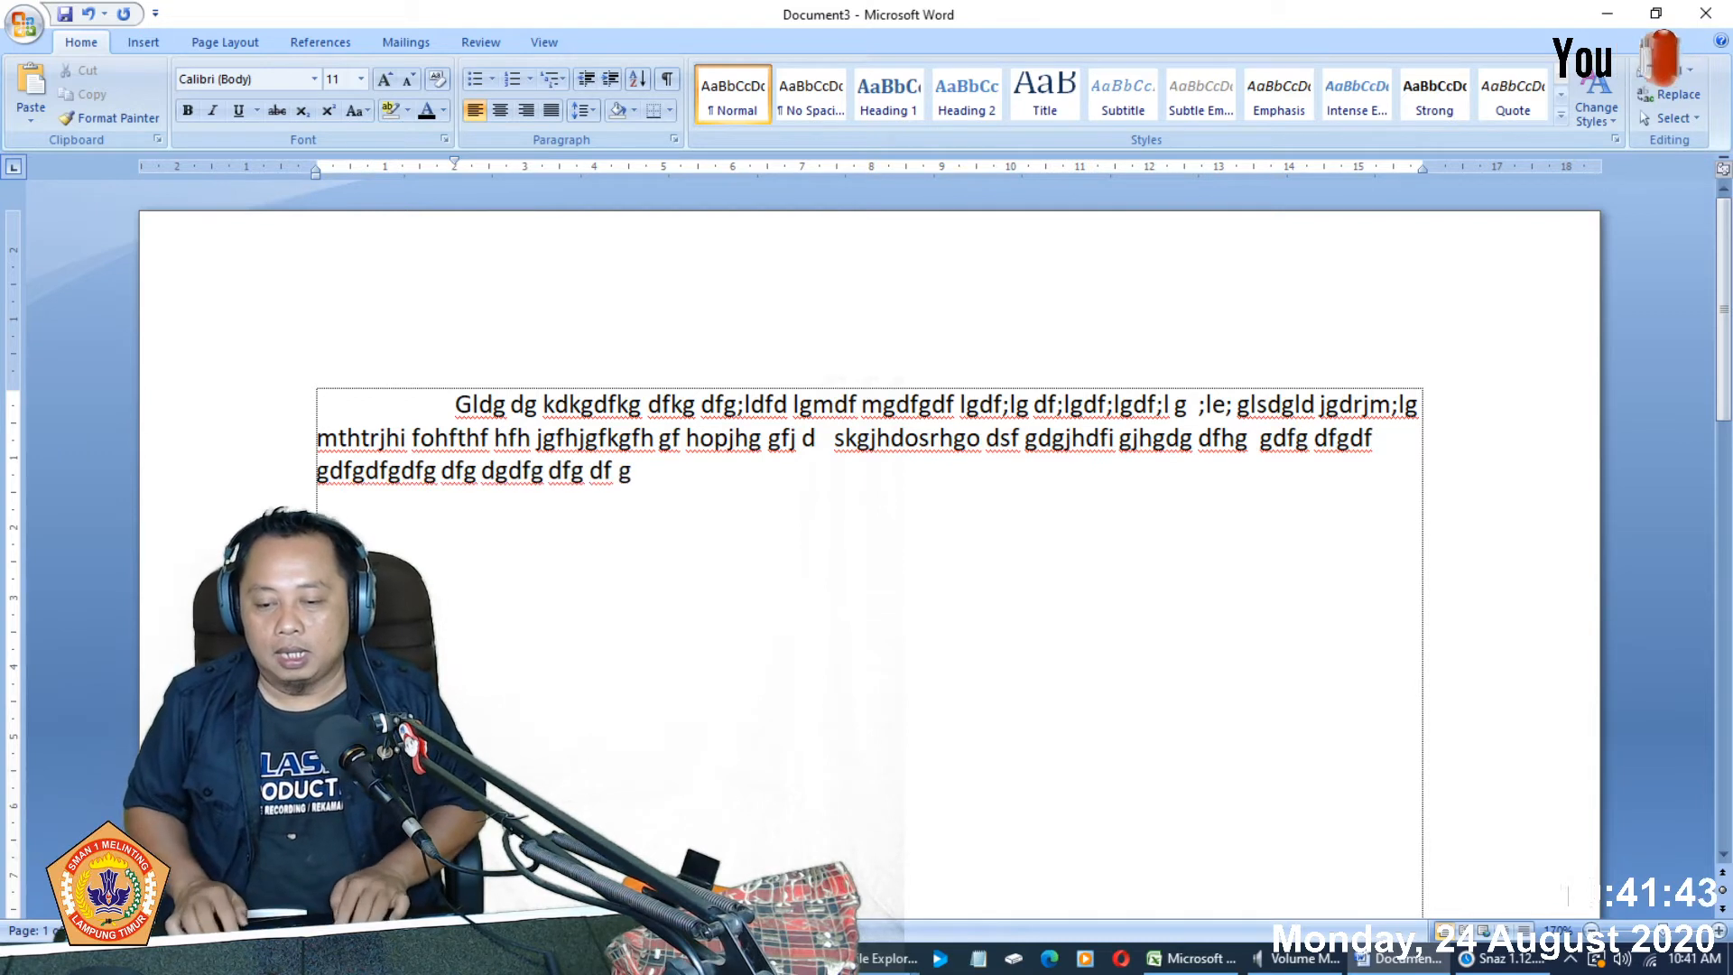
- Add a second paragraph of random sample text with the same 2 cm first-line indent, running into a second line
text(Dfkjg dofjgdkdof jgdfokg)
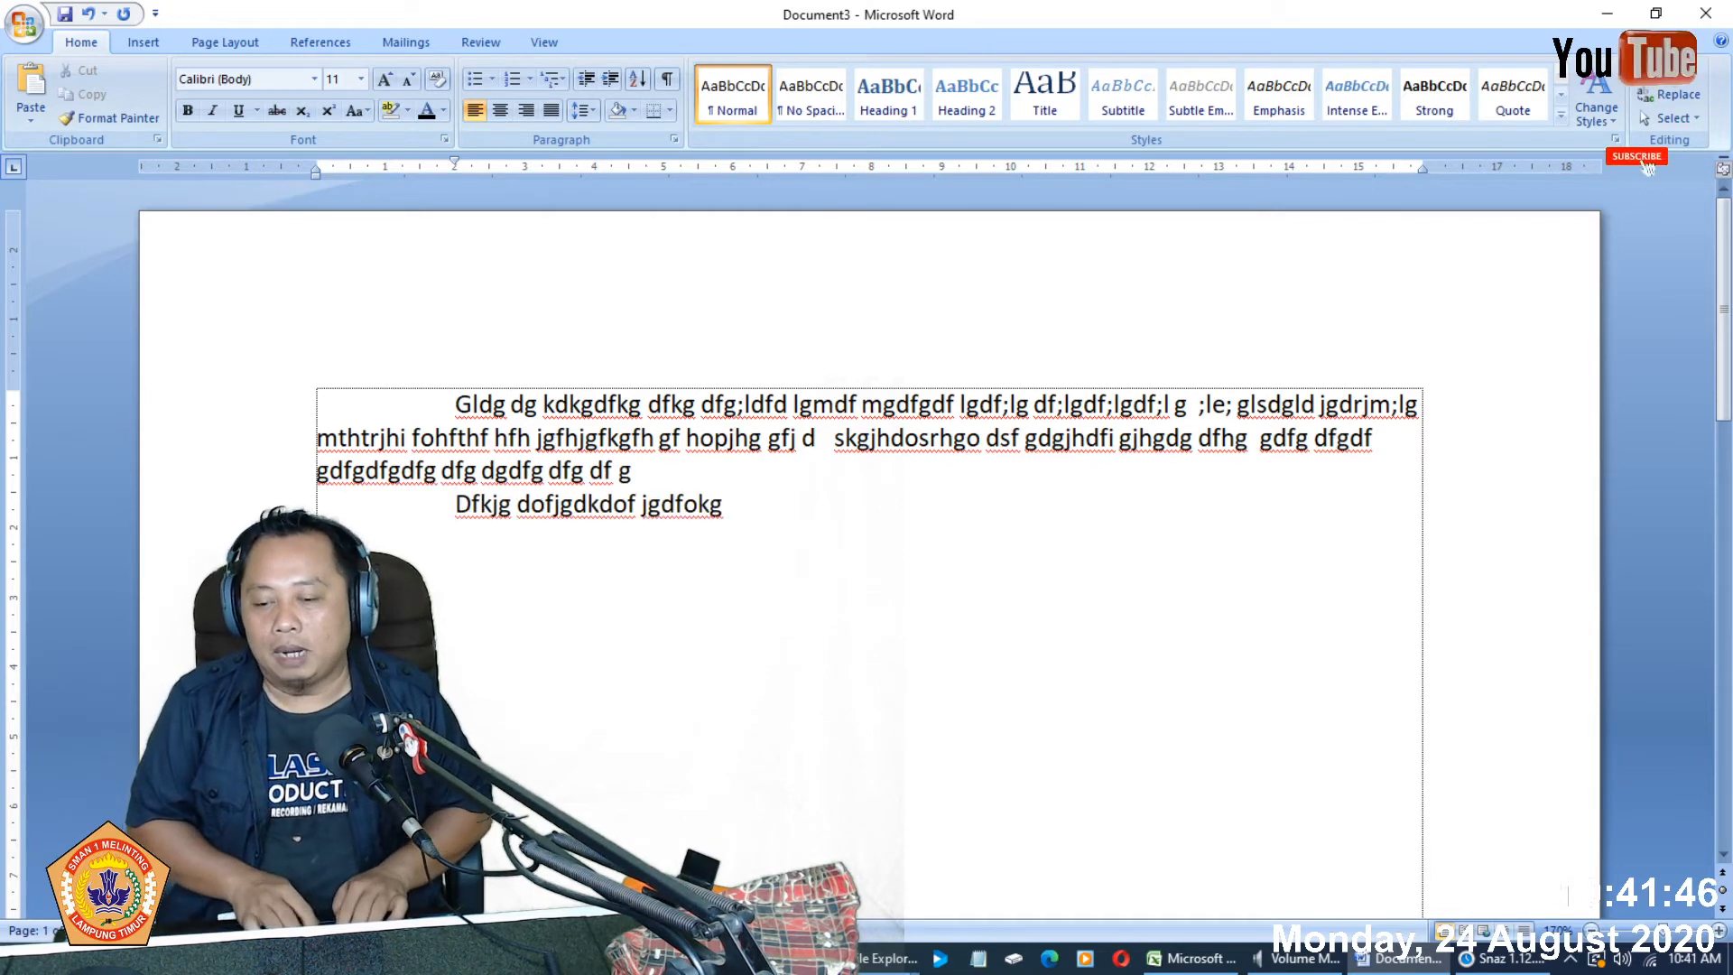
text( dof jgdofjg dfojgjdfjjfjid)
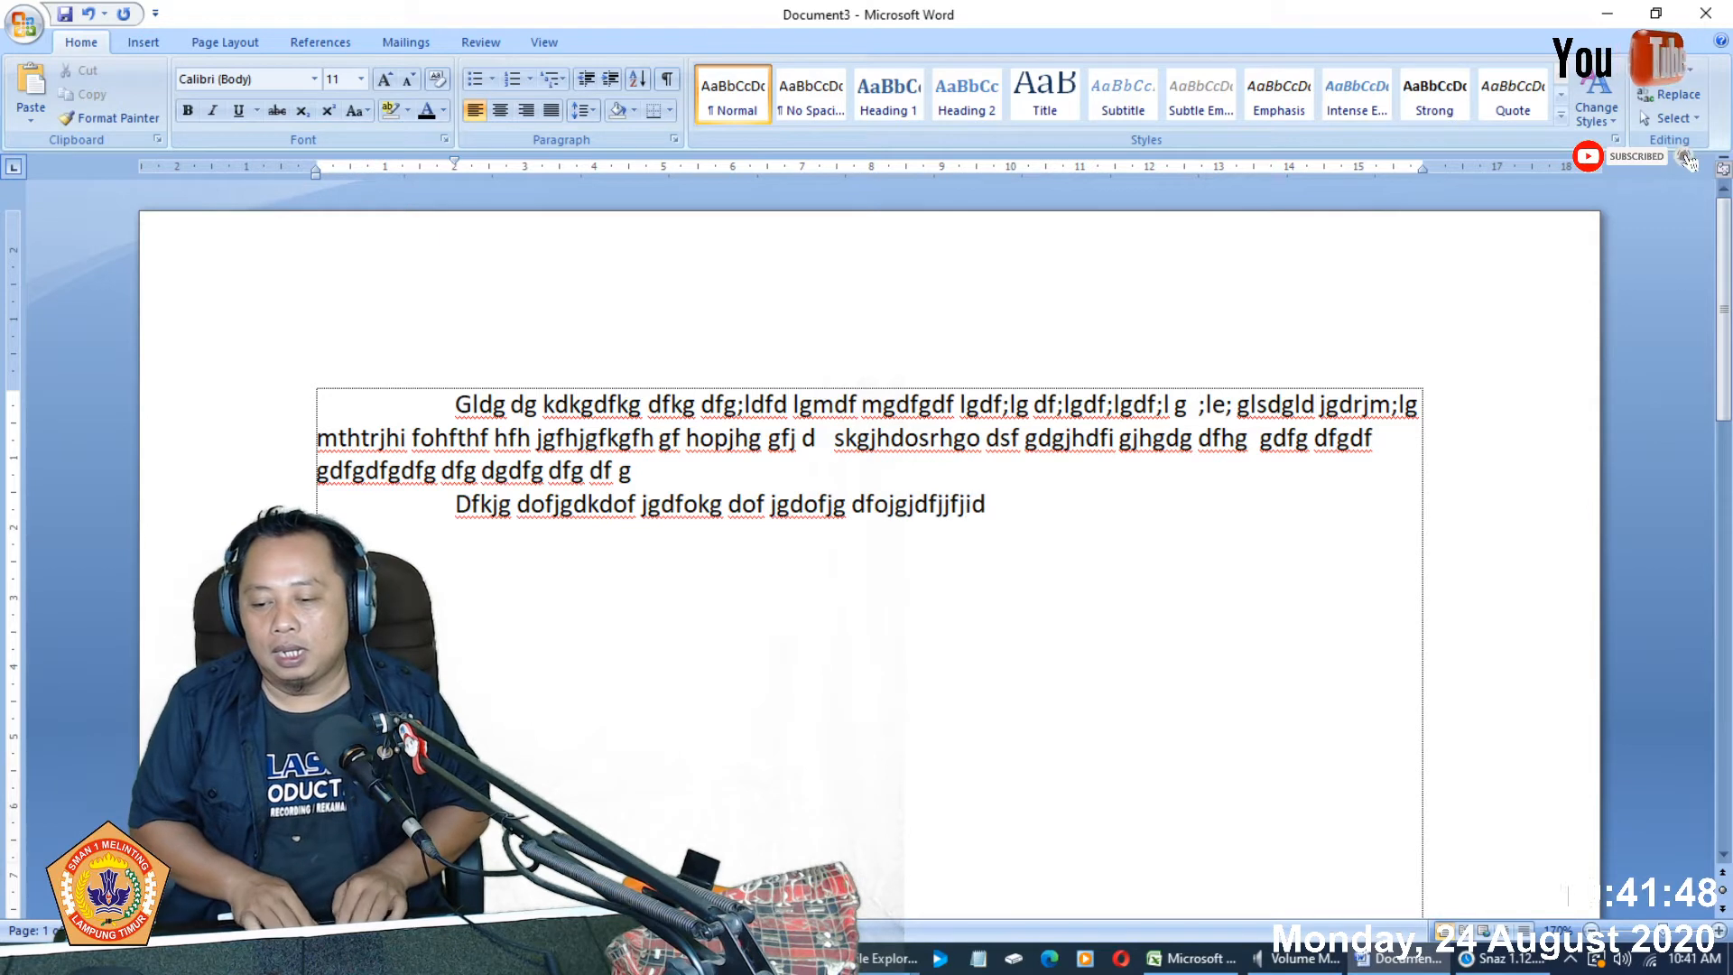
text(j dsfg ds fs fksf ksf)
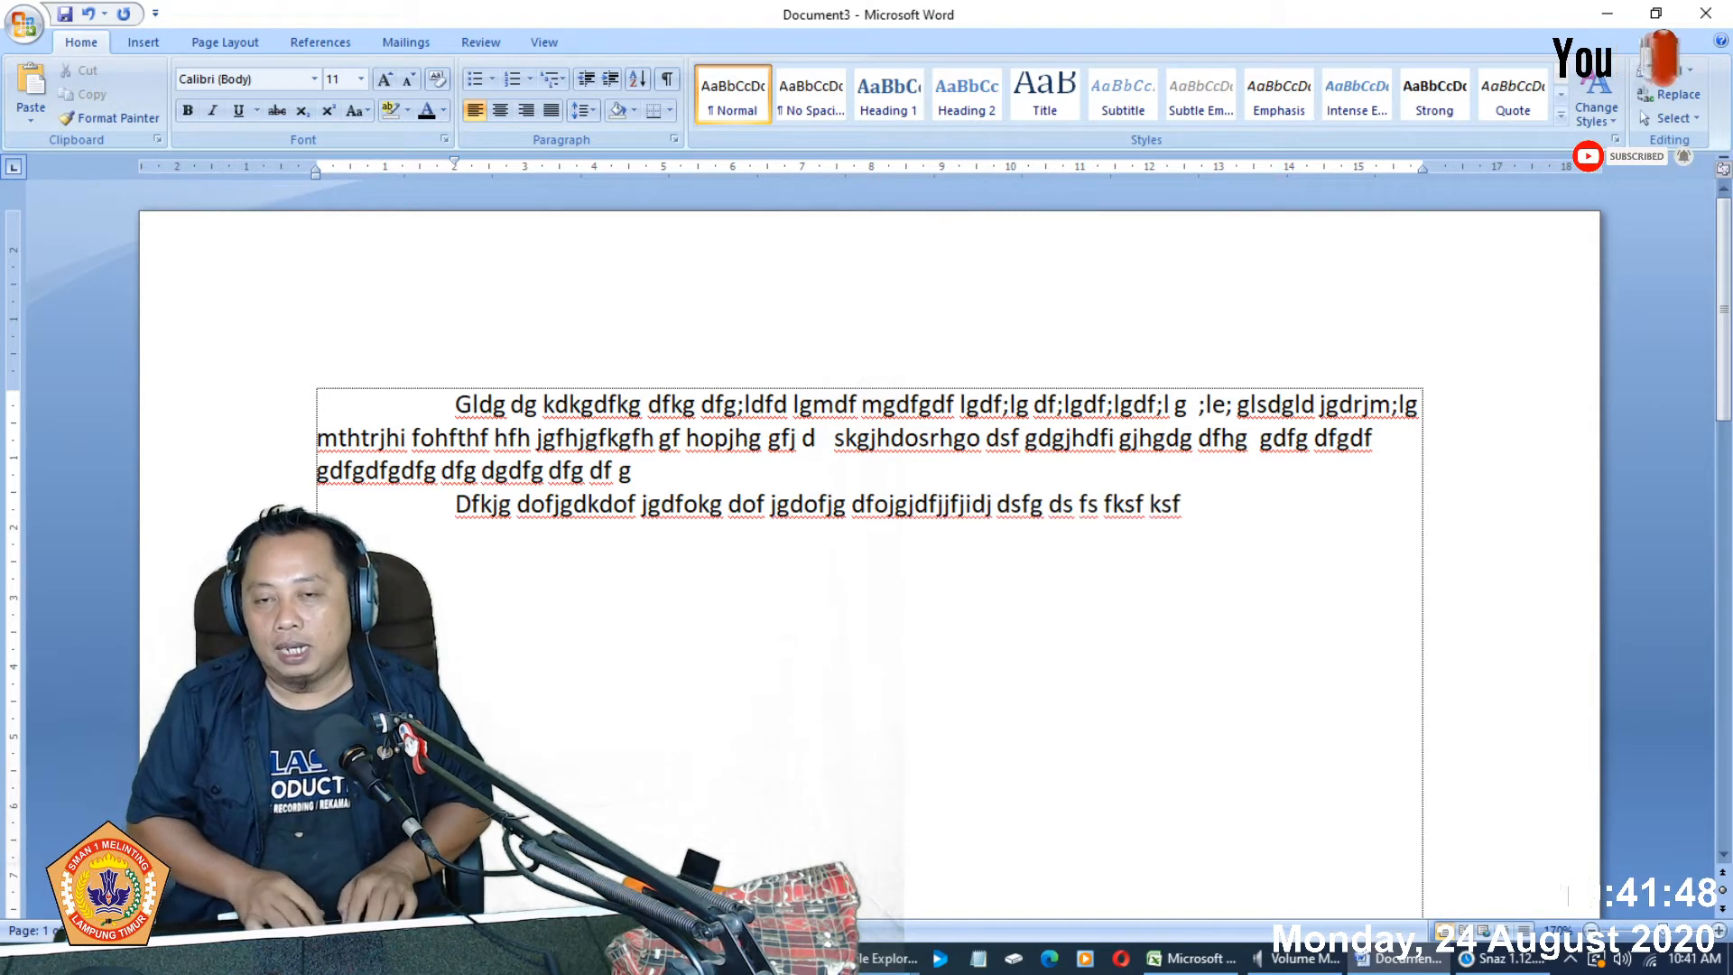
text( gf sdhso hgfsgfdsgsig ggs)
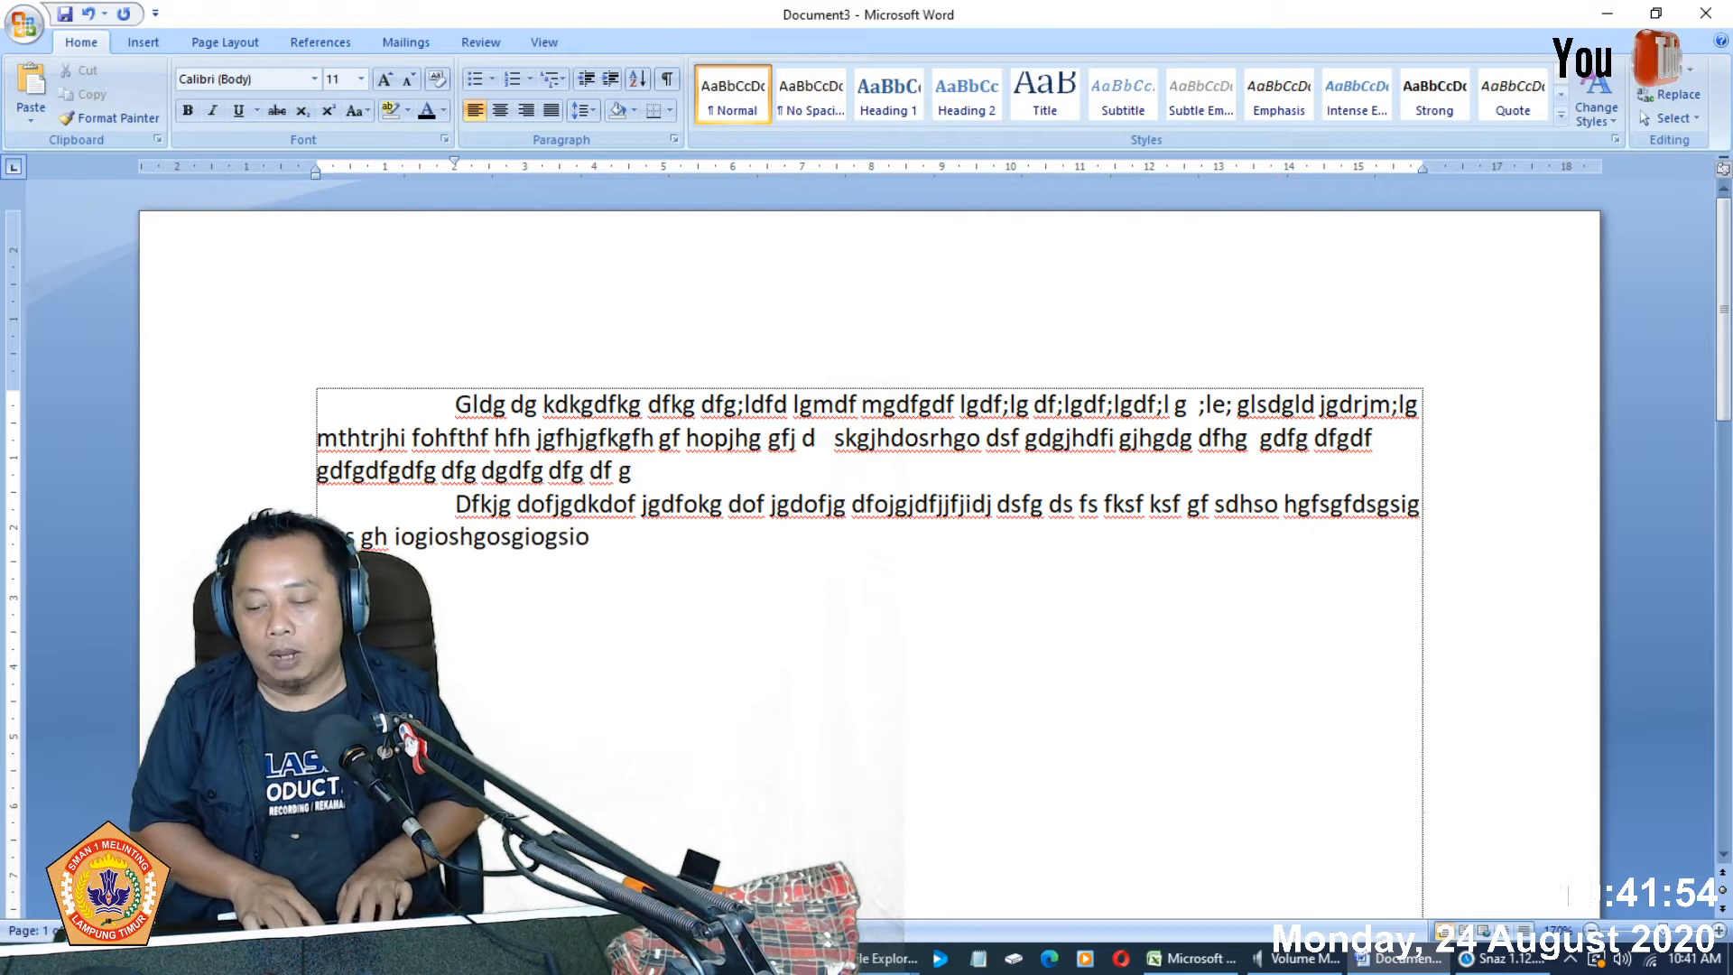
text(ioshgios hgs iogsdg sd gs gs ds gdsg)
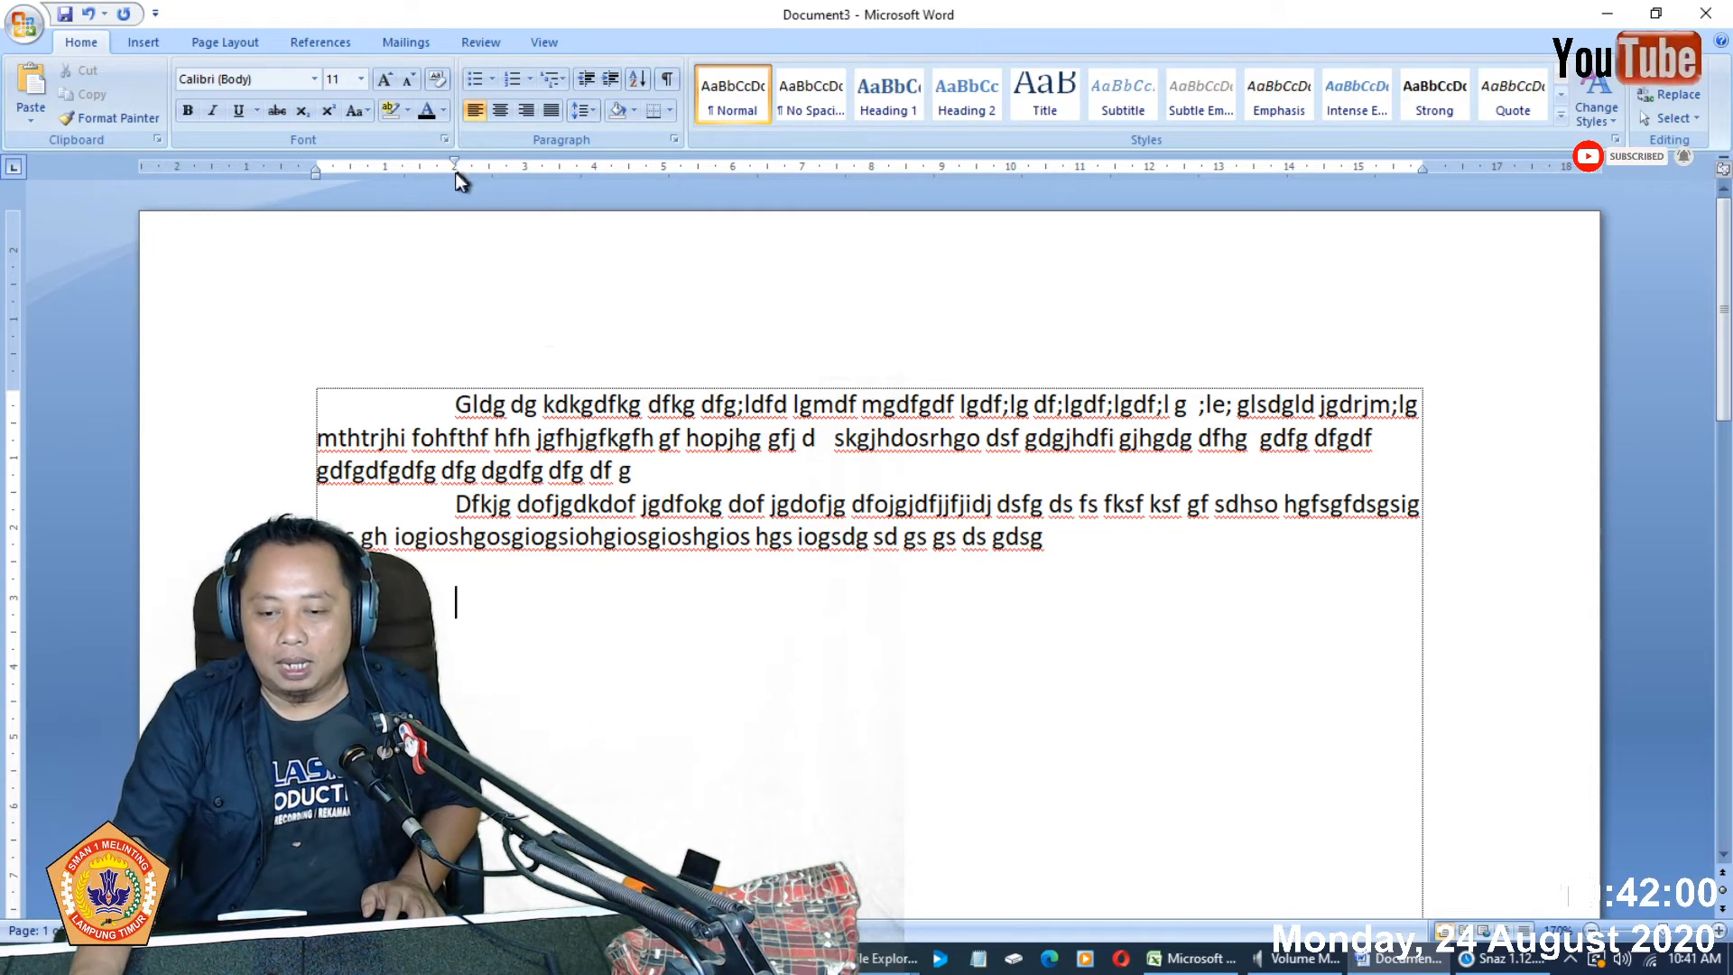
- Set the first-line indent to 0 cm after a blank line and fill a third paragraph with random text running into a second line
drag(455, 161, 312, 176)
text(s dsff)
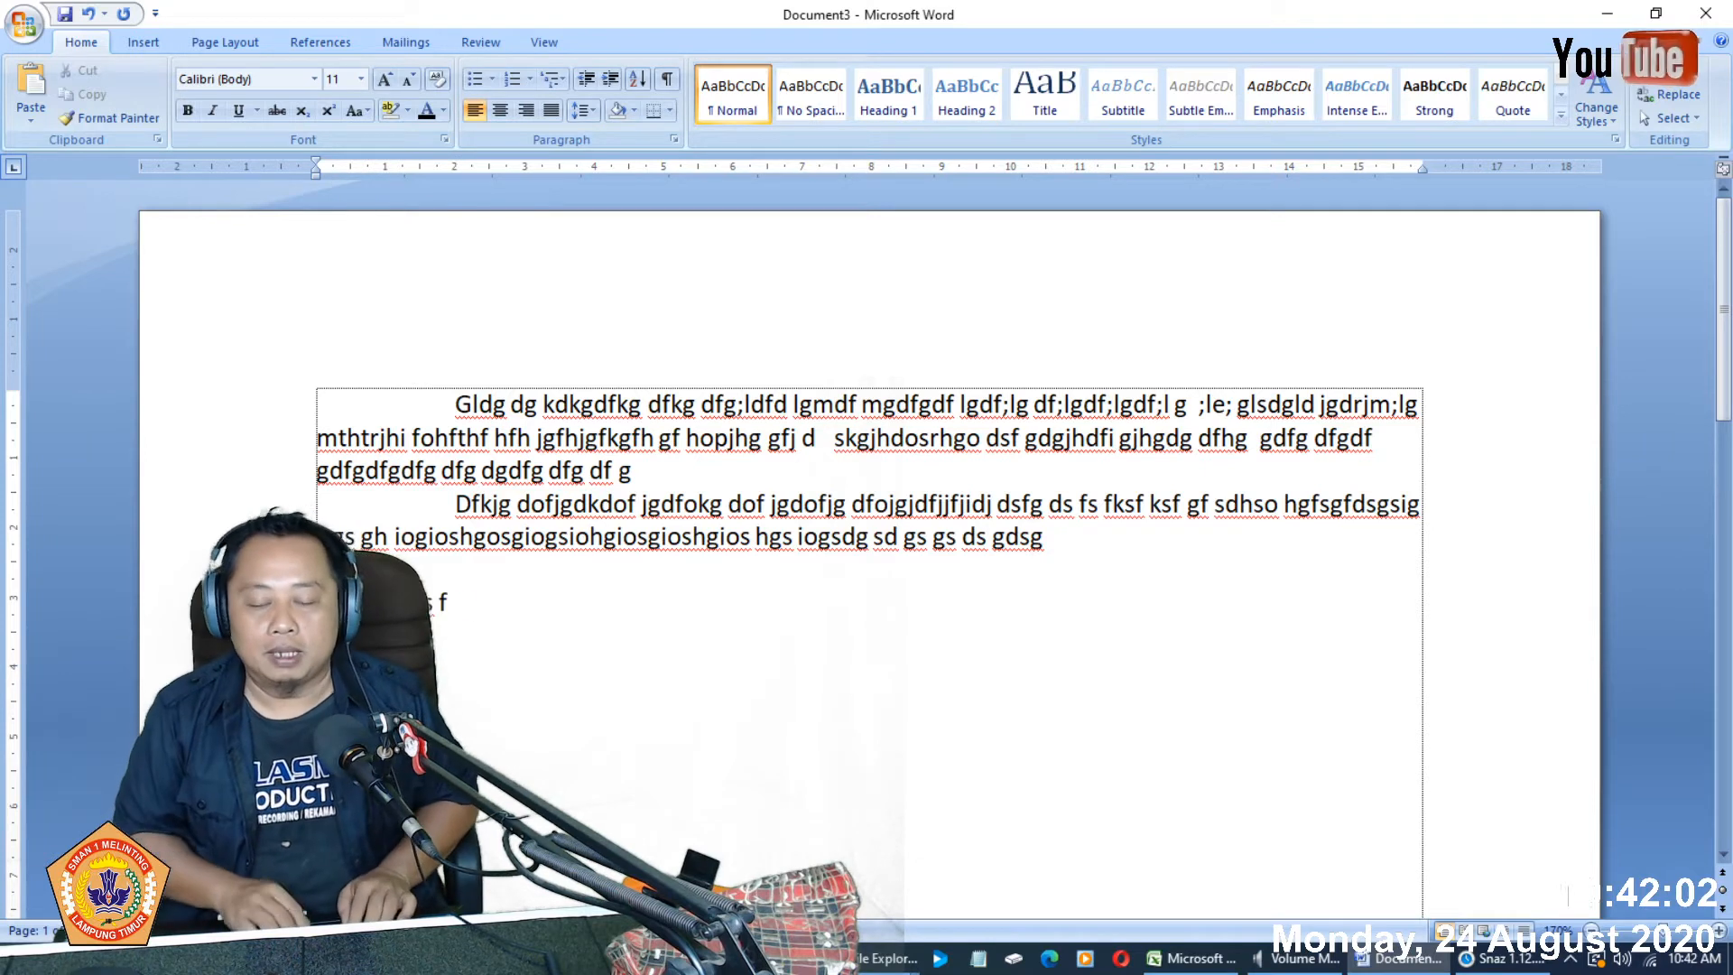
text(nklds jnfkldos f)
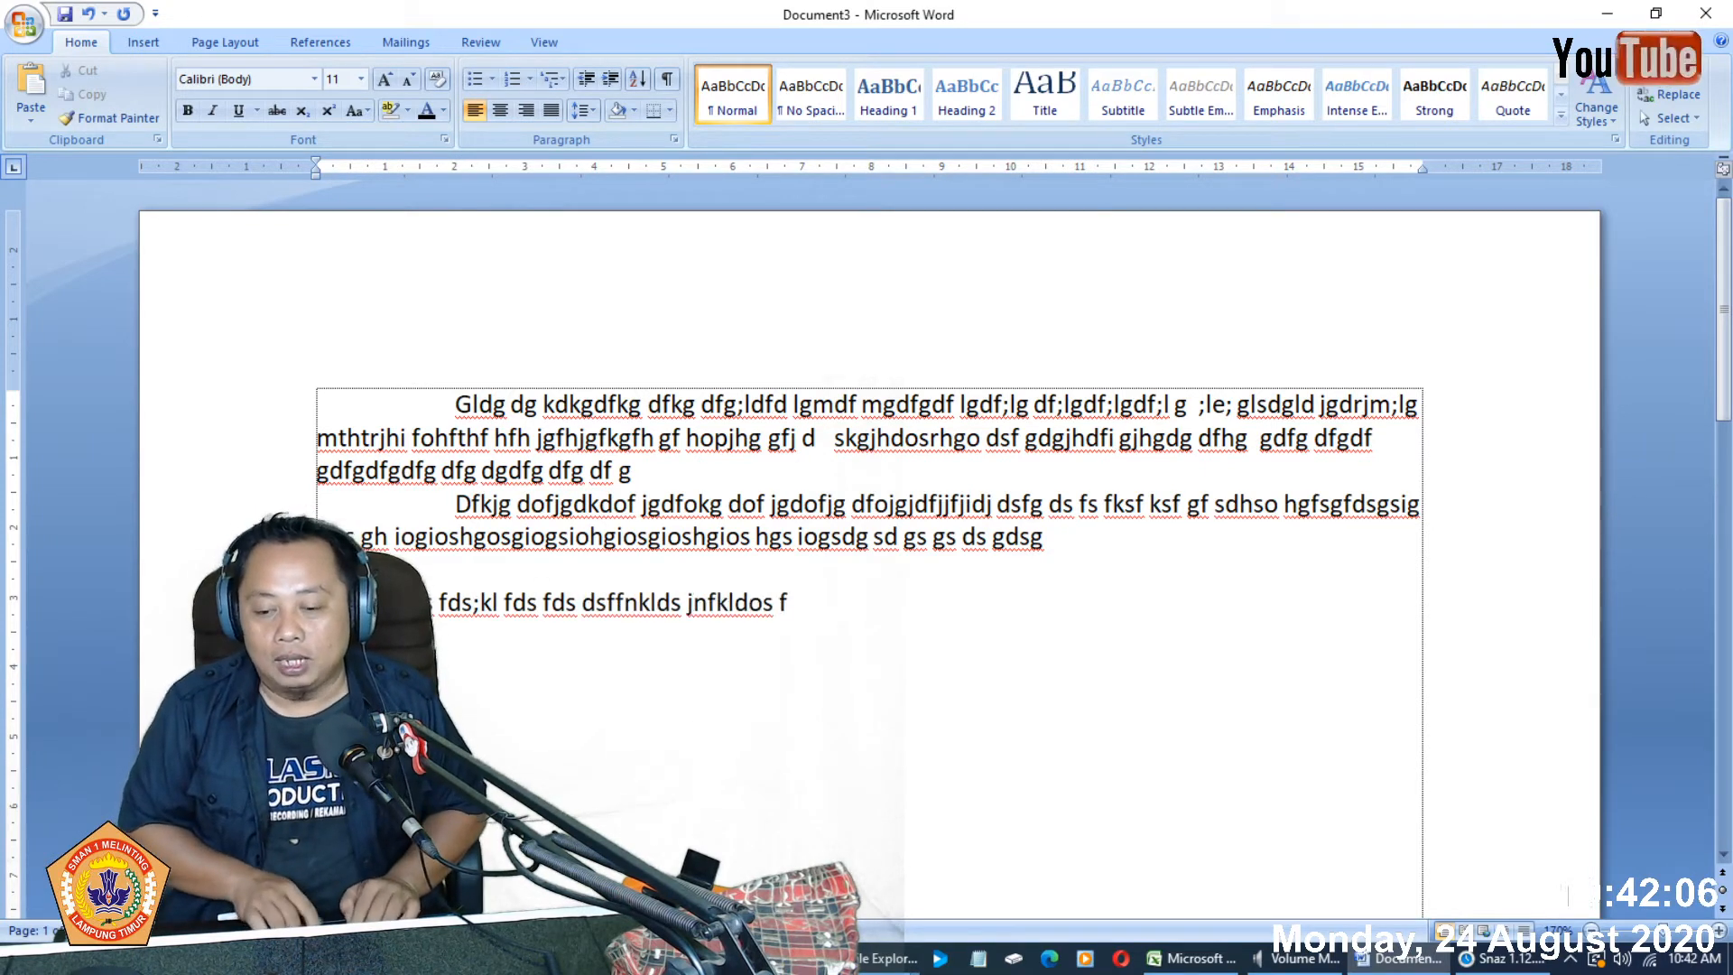
text(klds hflds fklds fdshf klds h fkldsfdsh fkldhs)
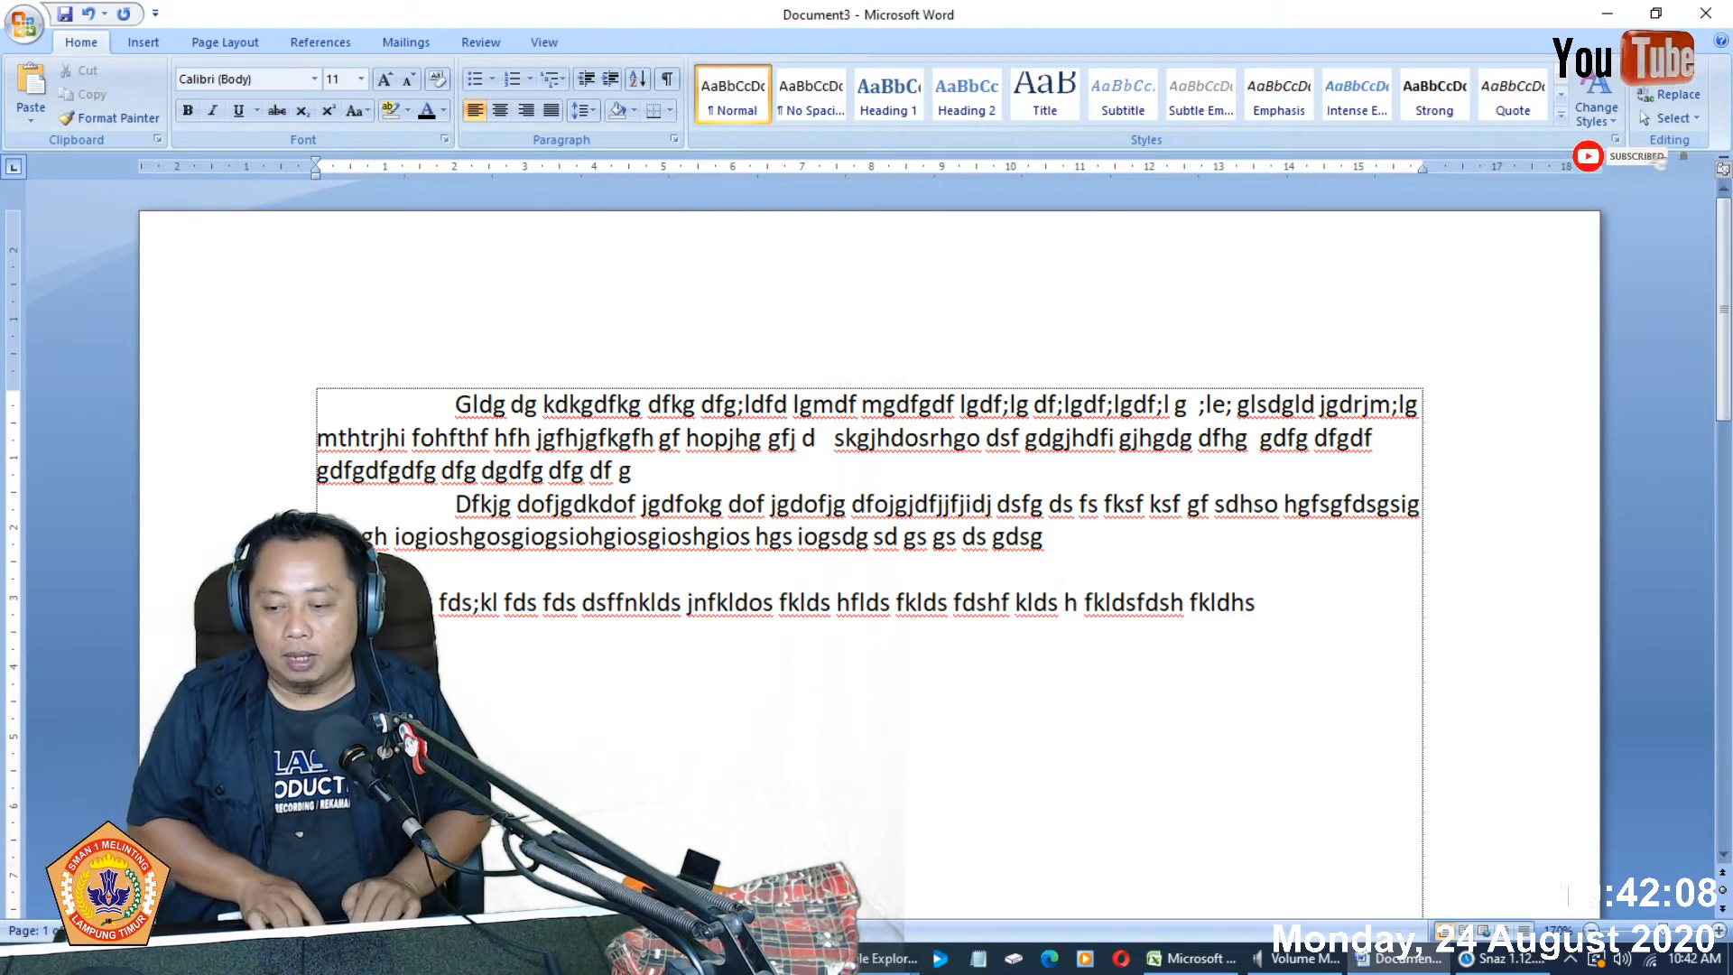
text(klf hdskl fkl dskl fdskl fskl fkldsdsf)
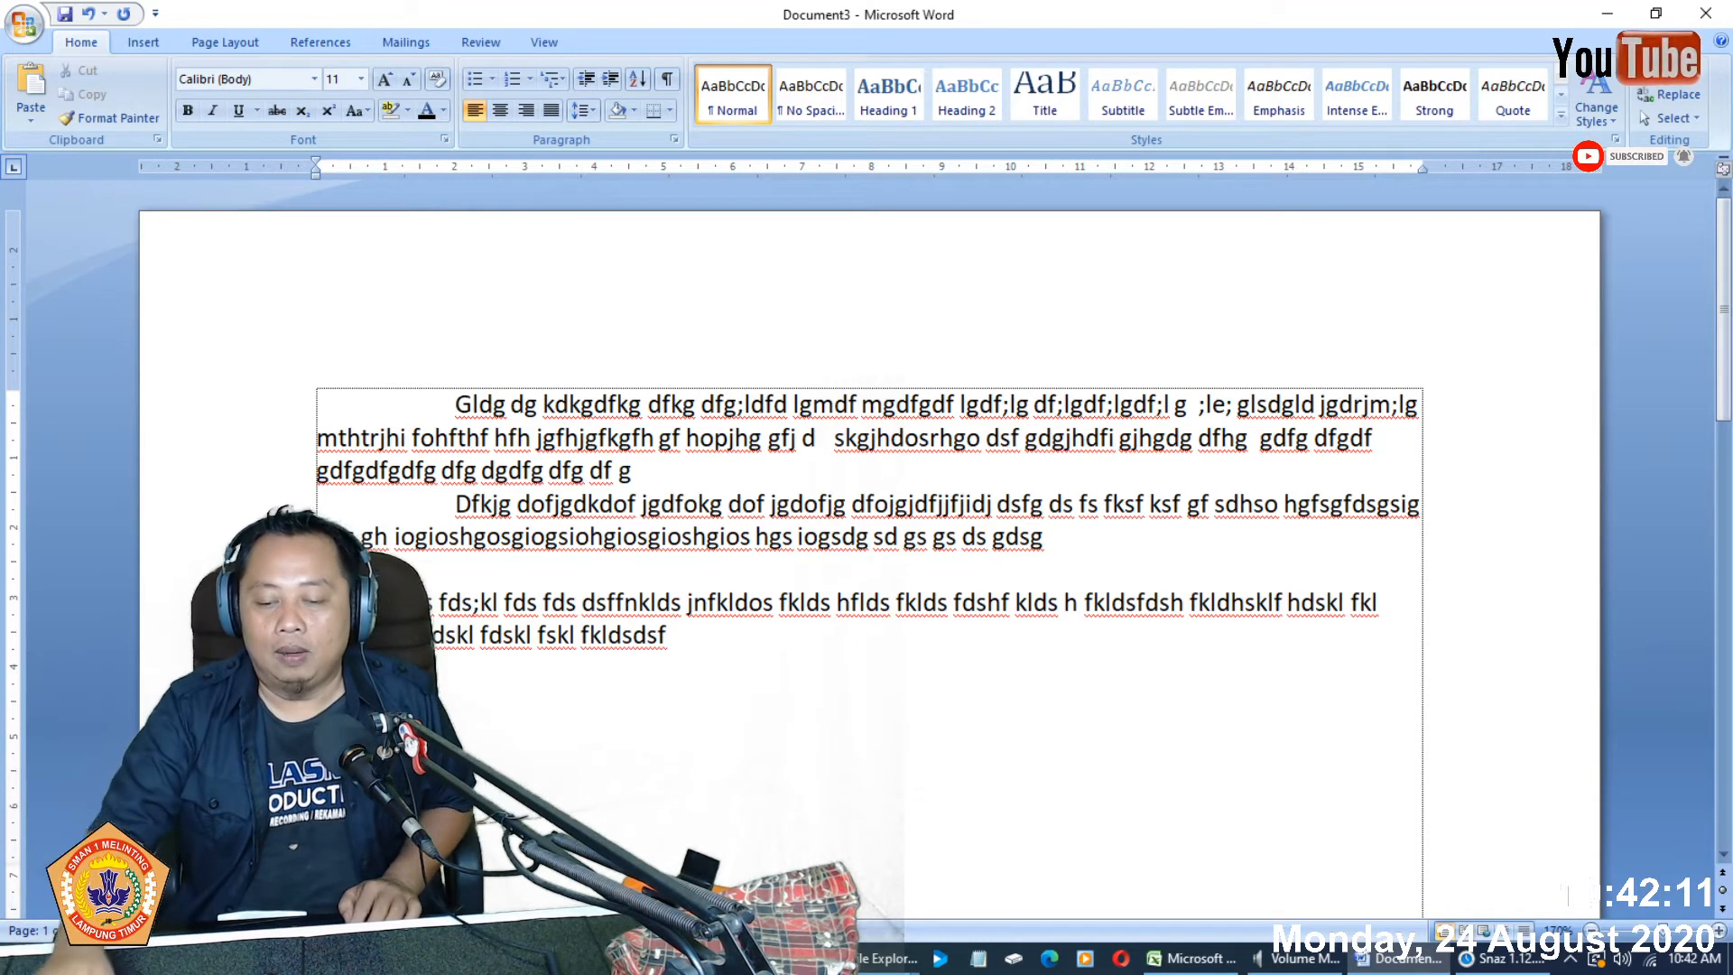
- In a new paragraph, set the first-line indent marker at about 2.25 cm and the hanging indent marker at 4 cm on the ruler
drag(331, 162, 471, 164)
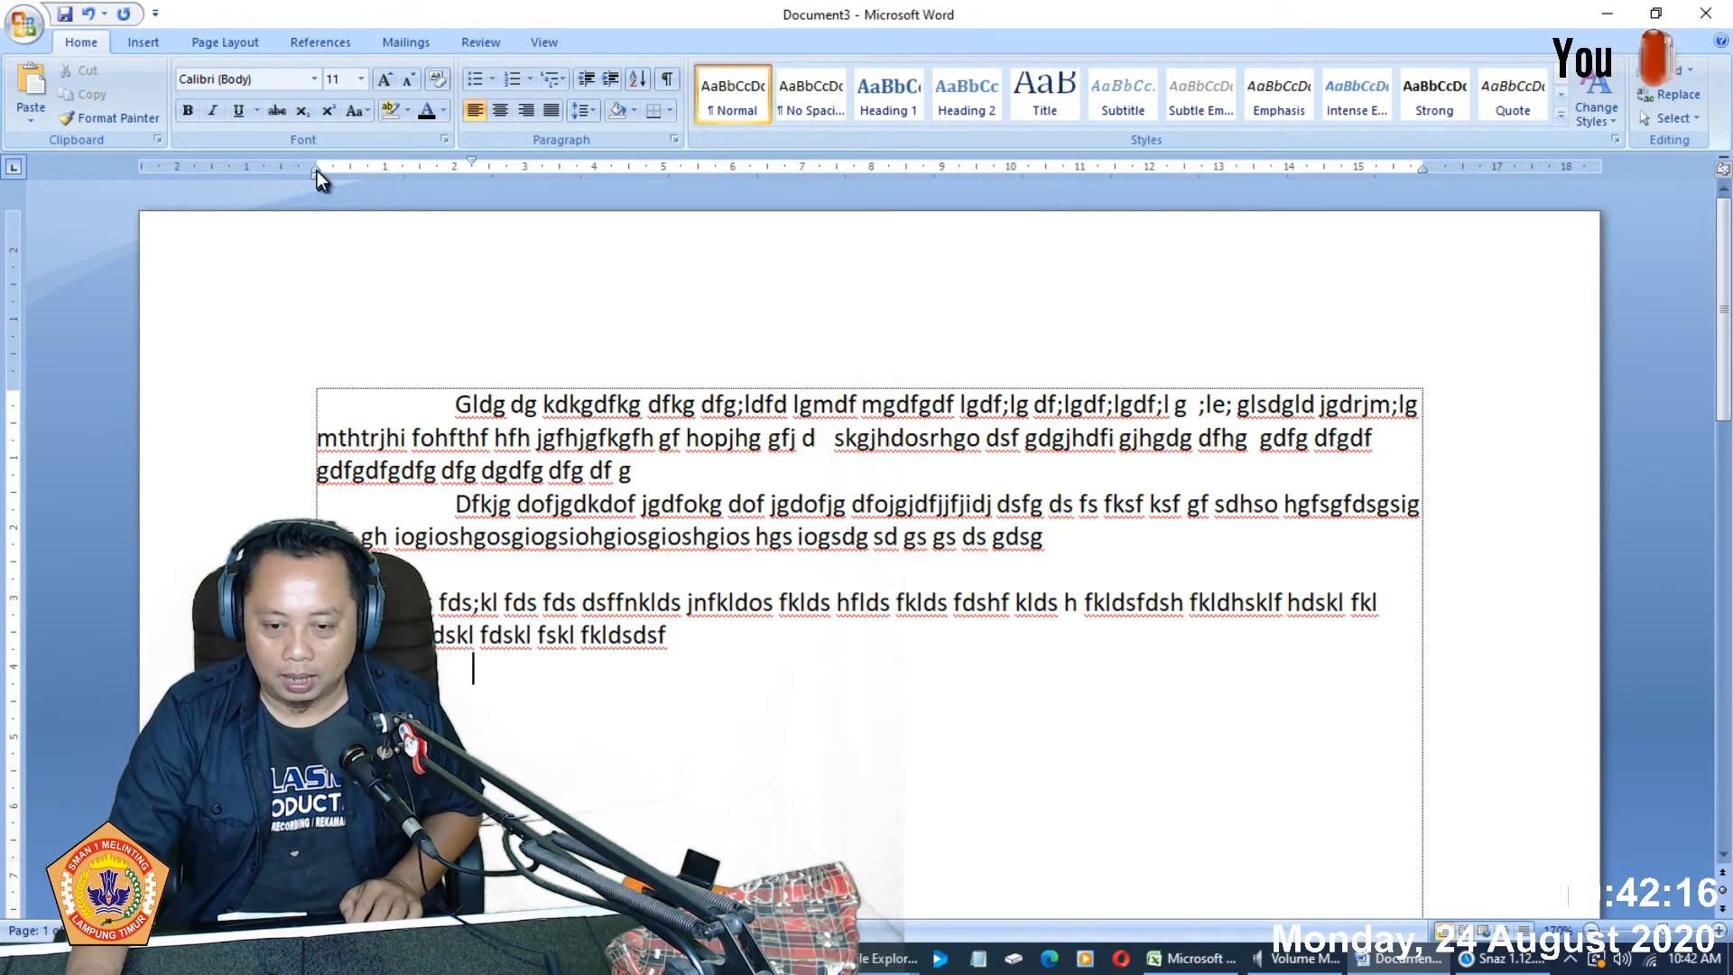
drag(316, 170, 592, 176)
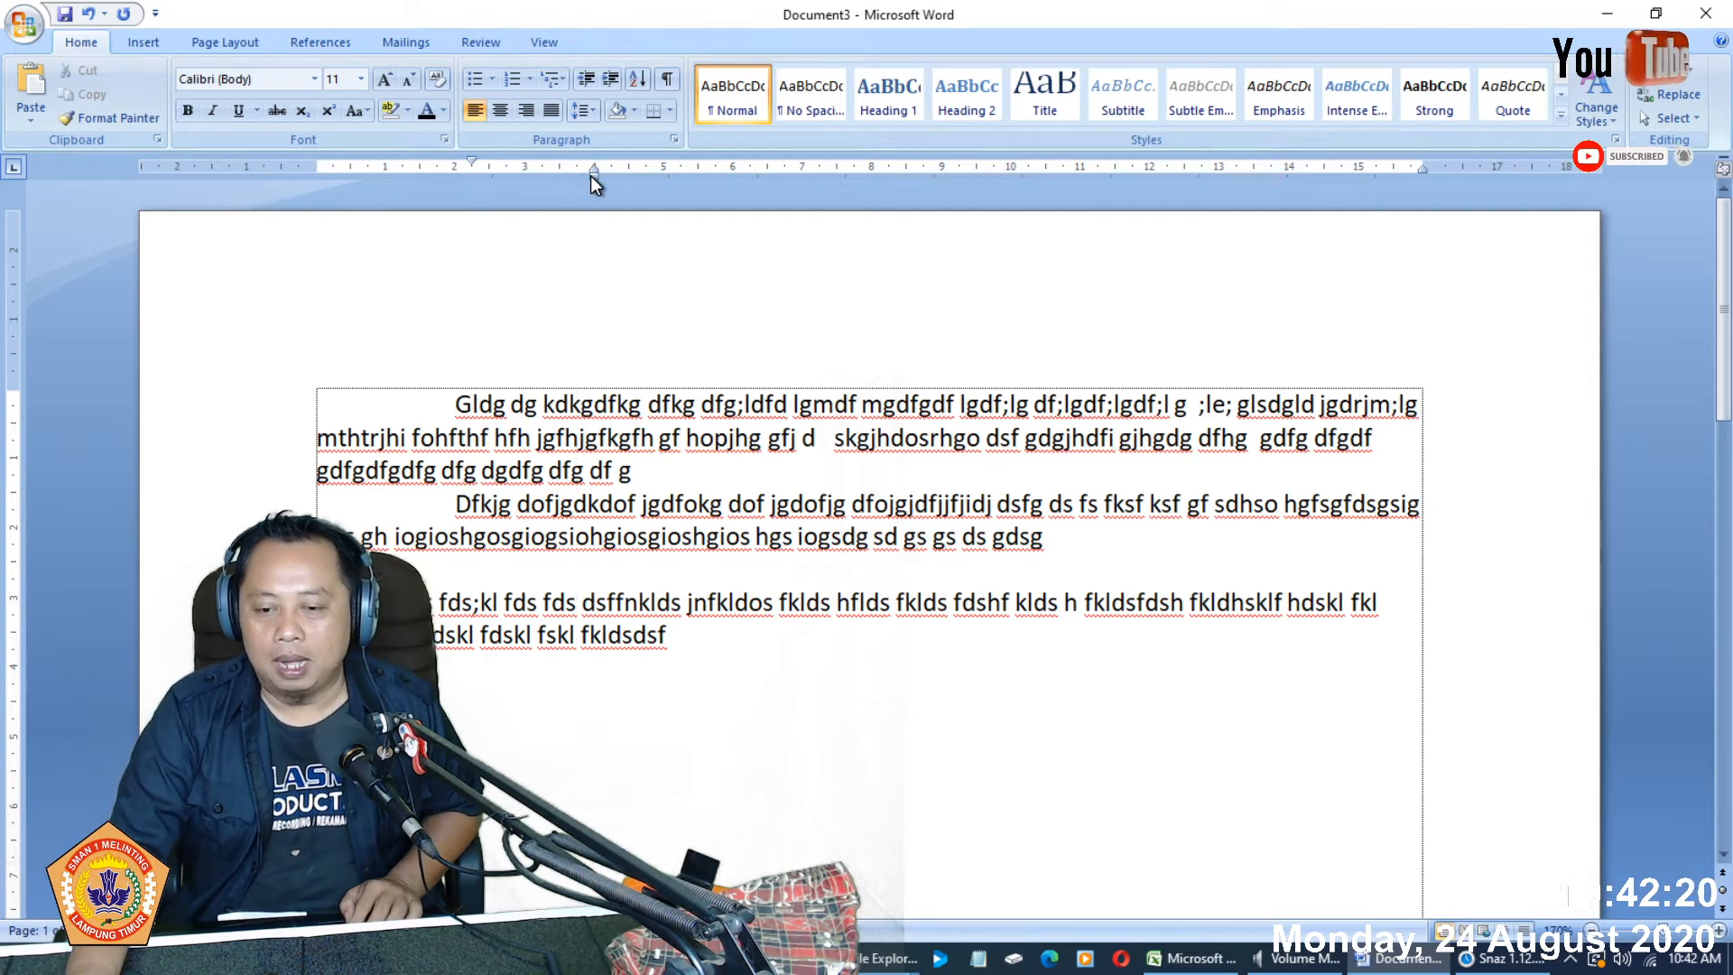
drag(474, 158, 473, 158)
drag(597, 168, 596, 168)
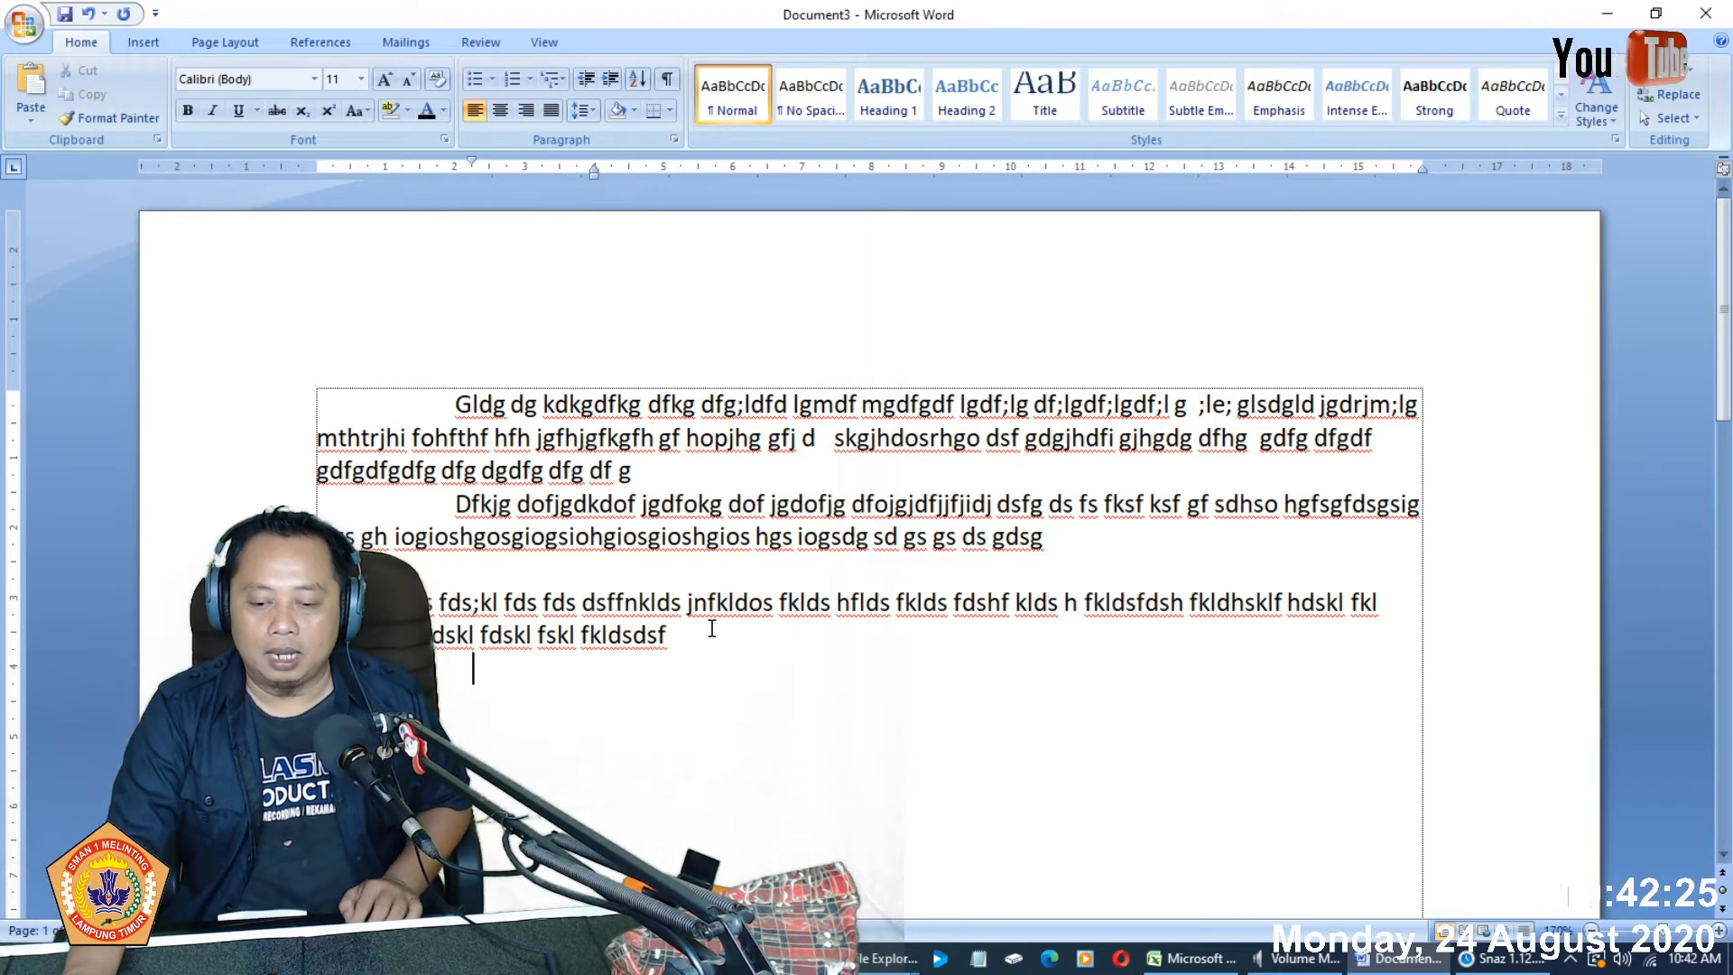
- Fill the hanging-indent paragraph with random sample text running into a fourth line
text(fdsk fdsokfdskolflds hf)
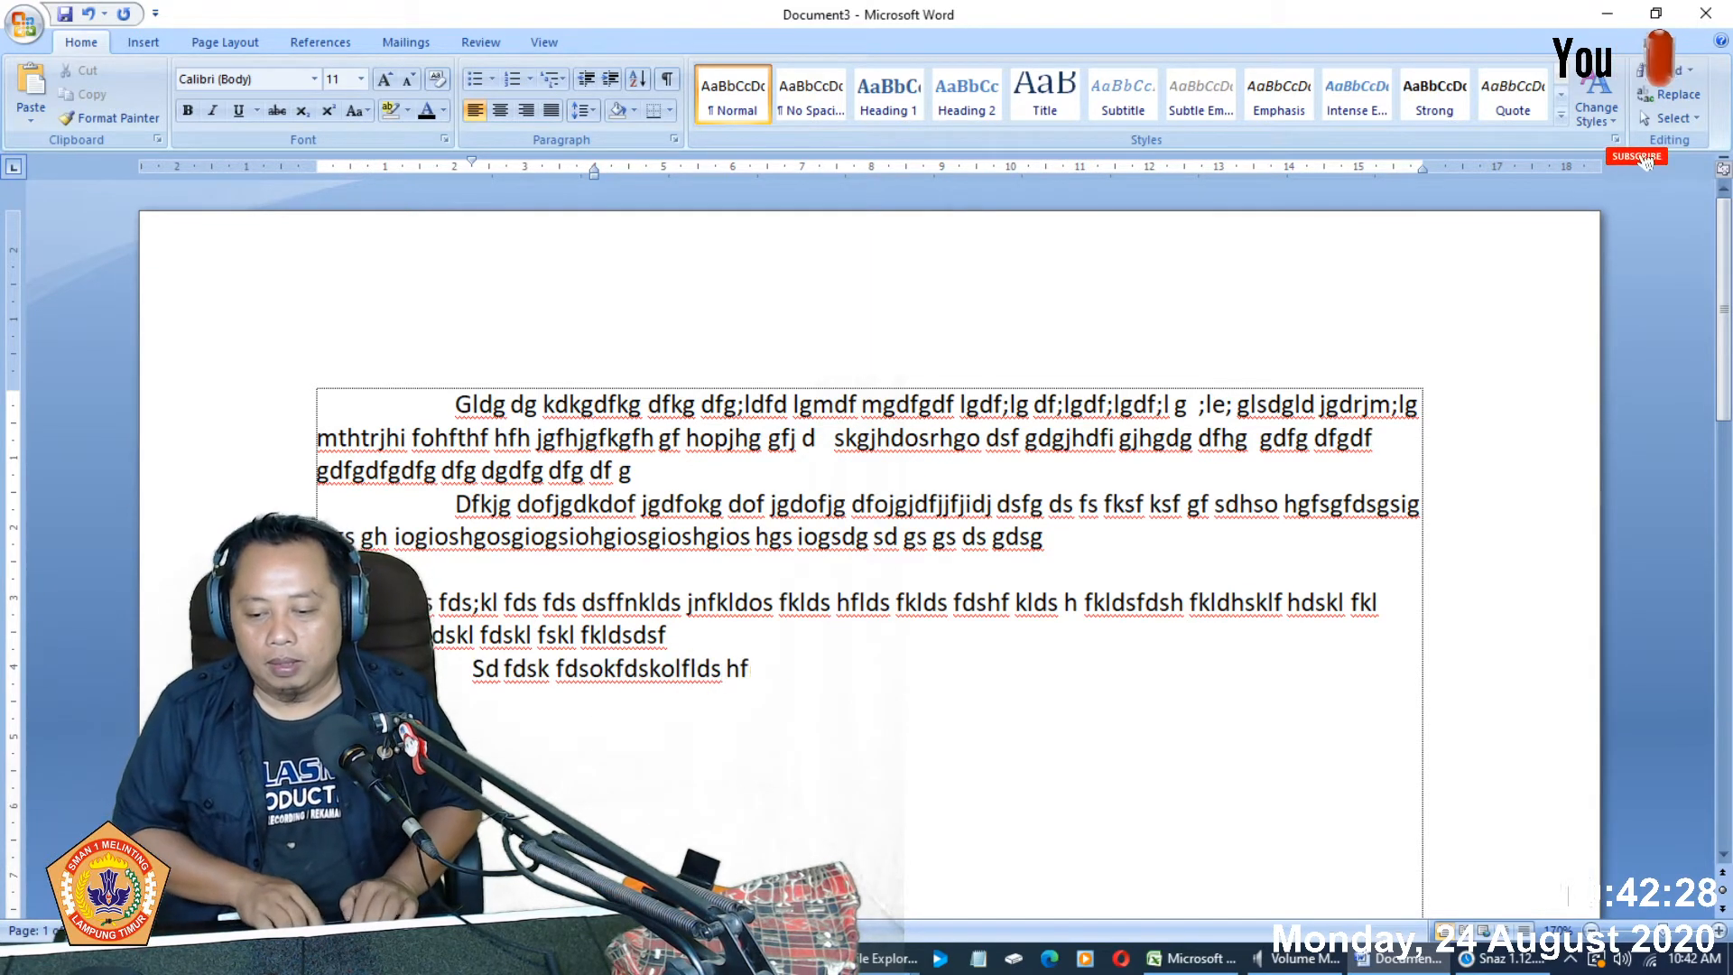
text(dskl hfds hfdsfdsfds ugfdcuhuiasdia dg)
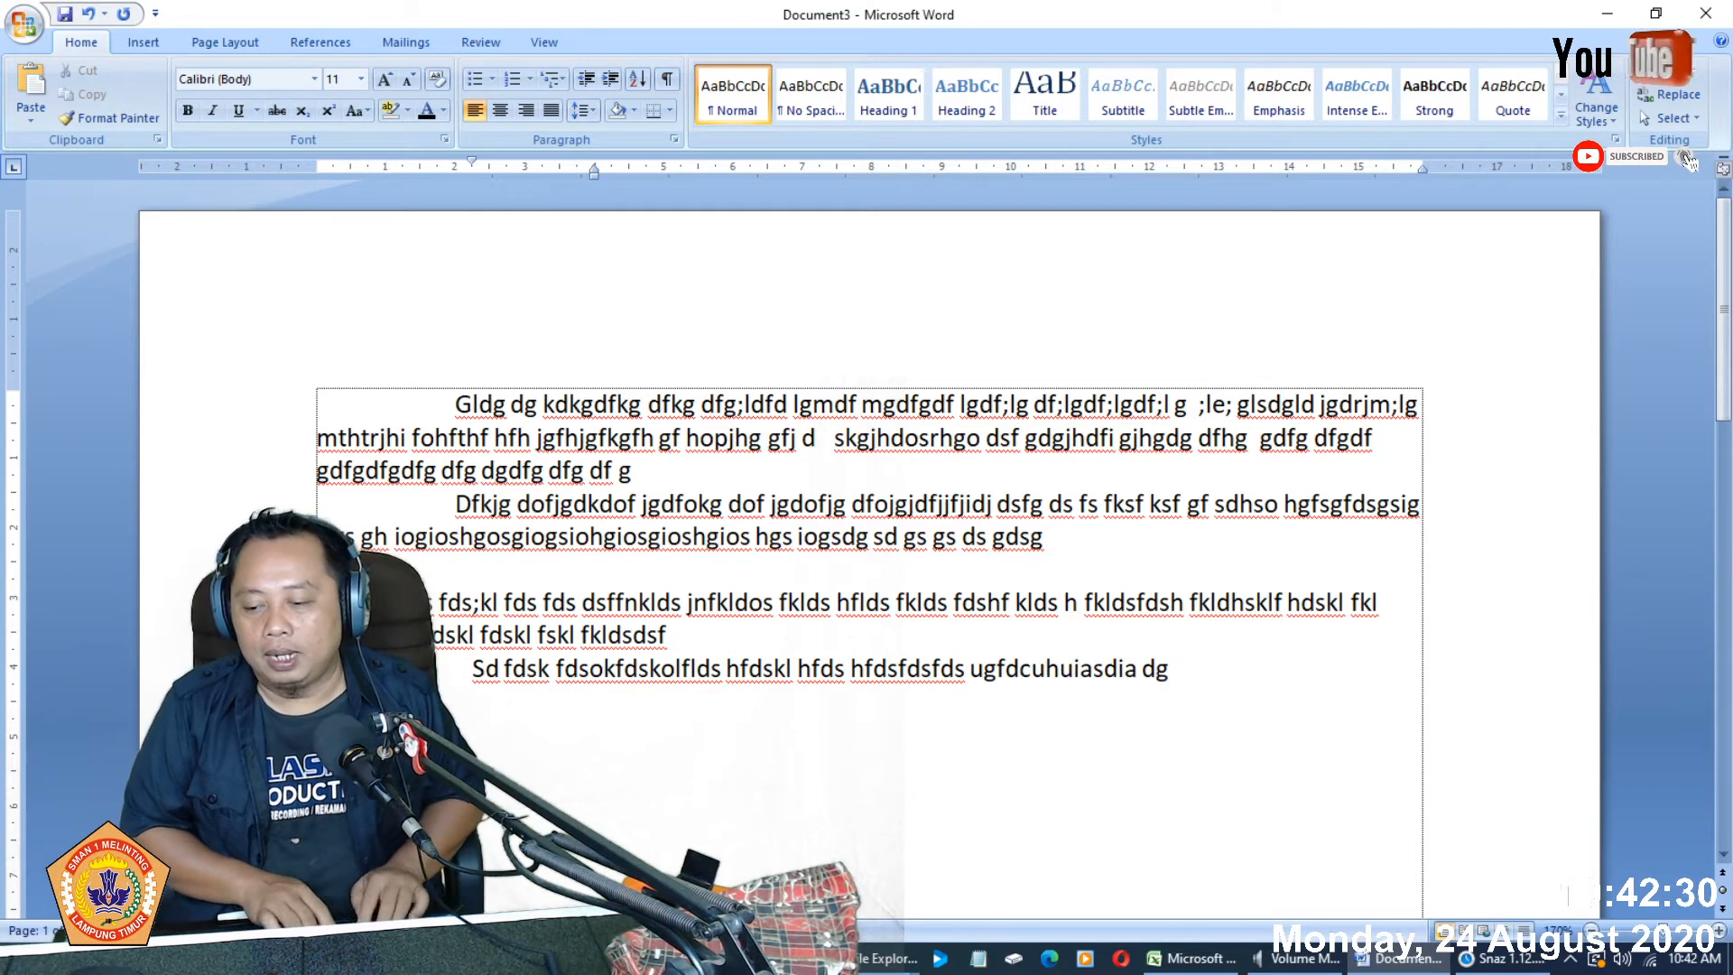
text( fuif suiefhsuihfids fsf ds)
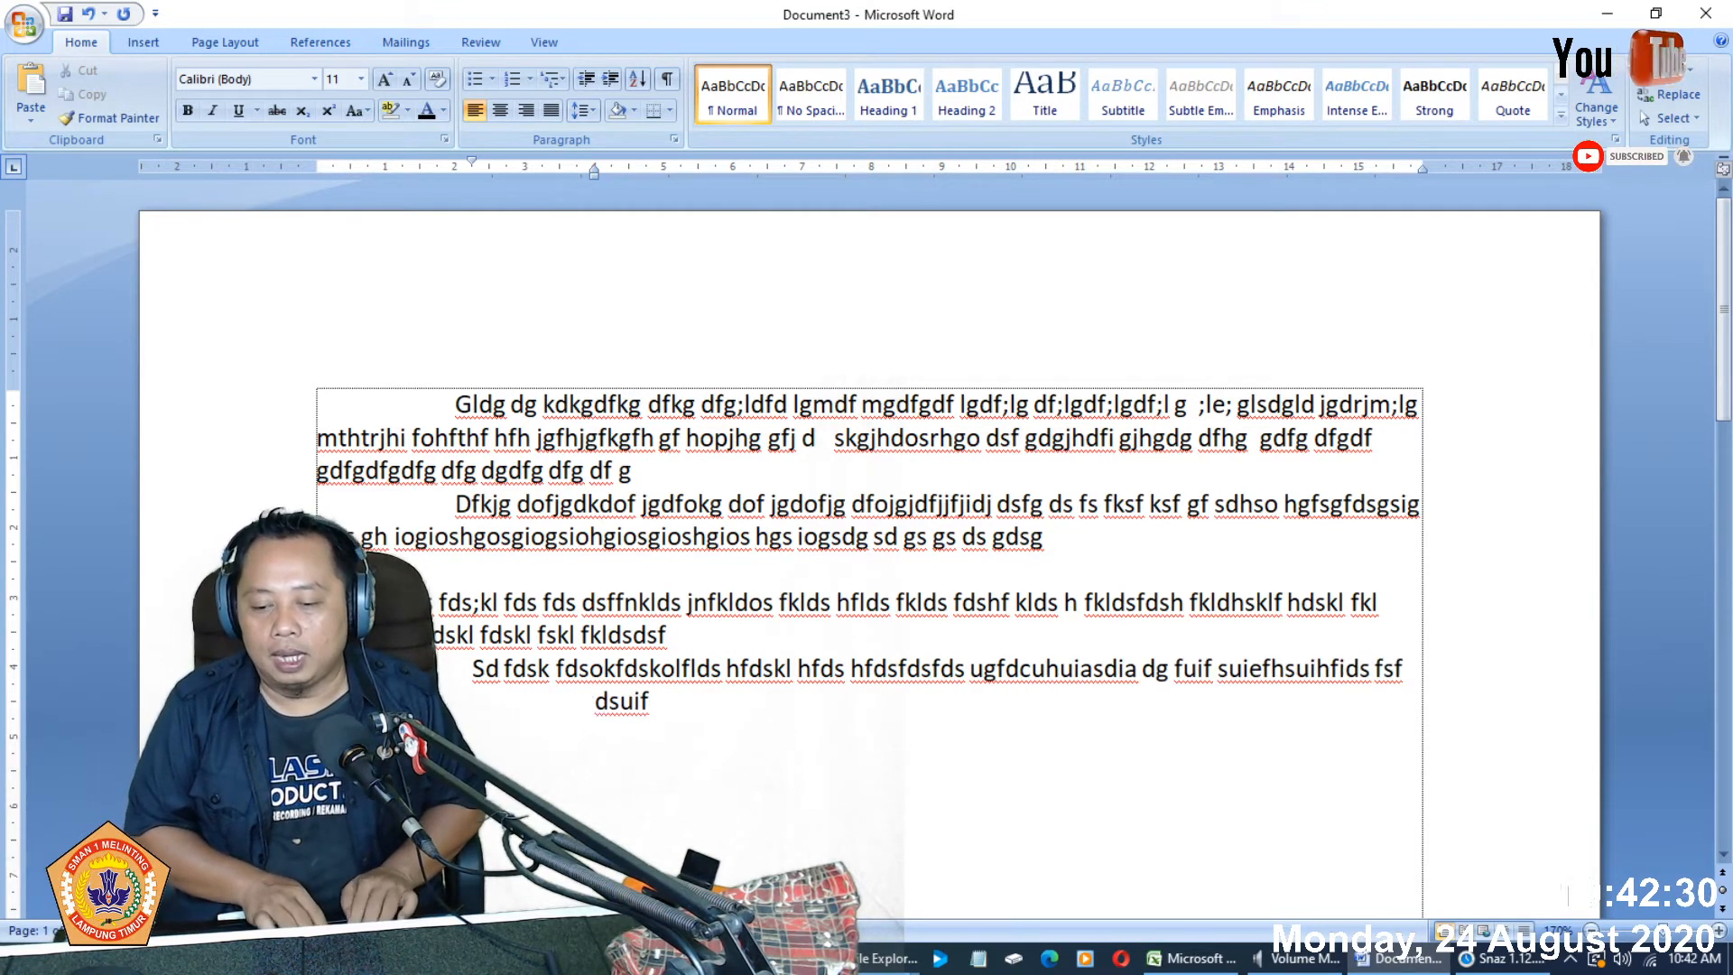
text(uif hui idsfdsf sf dsf dsf dsf g)
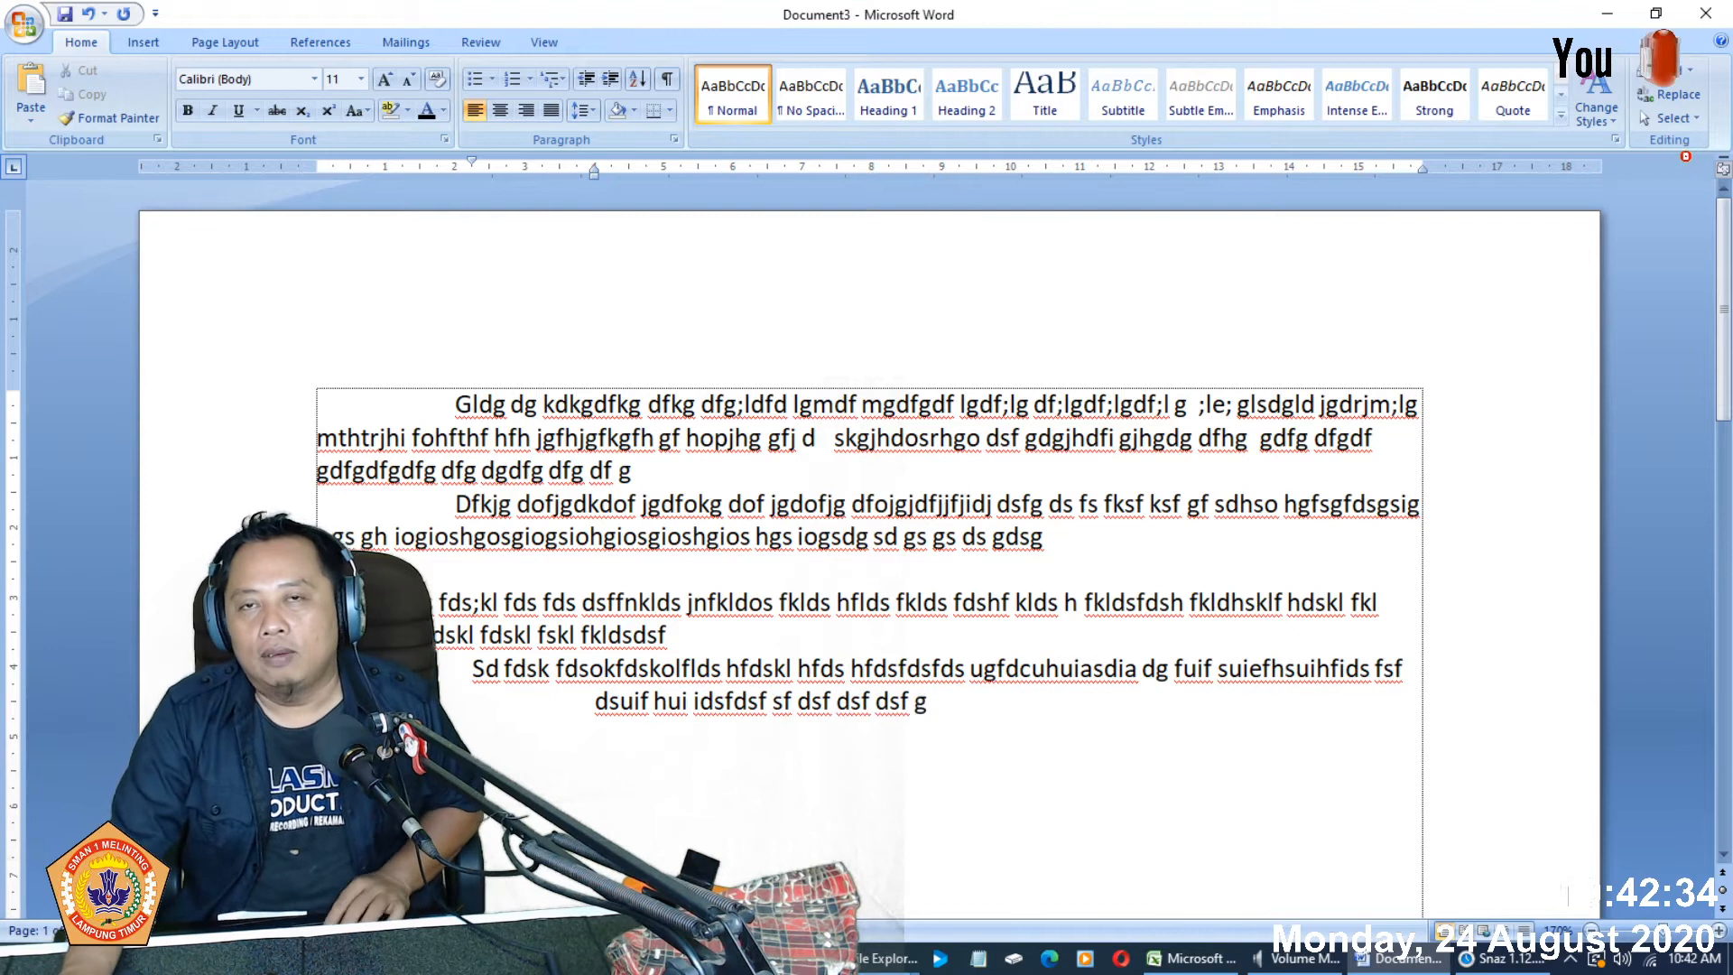
text(d hadh dh dfhdf hdfhdfh dfh)
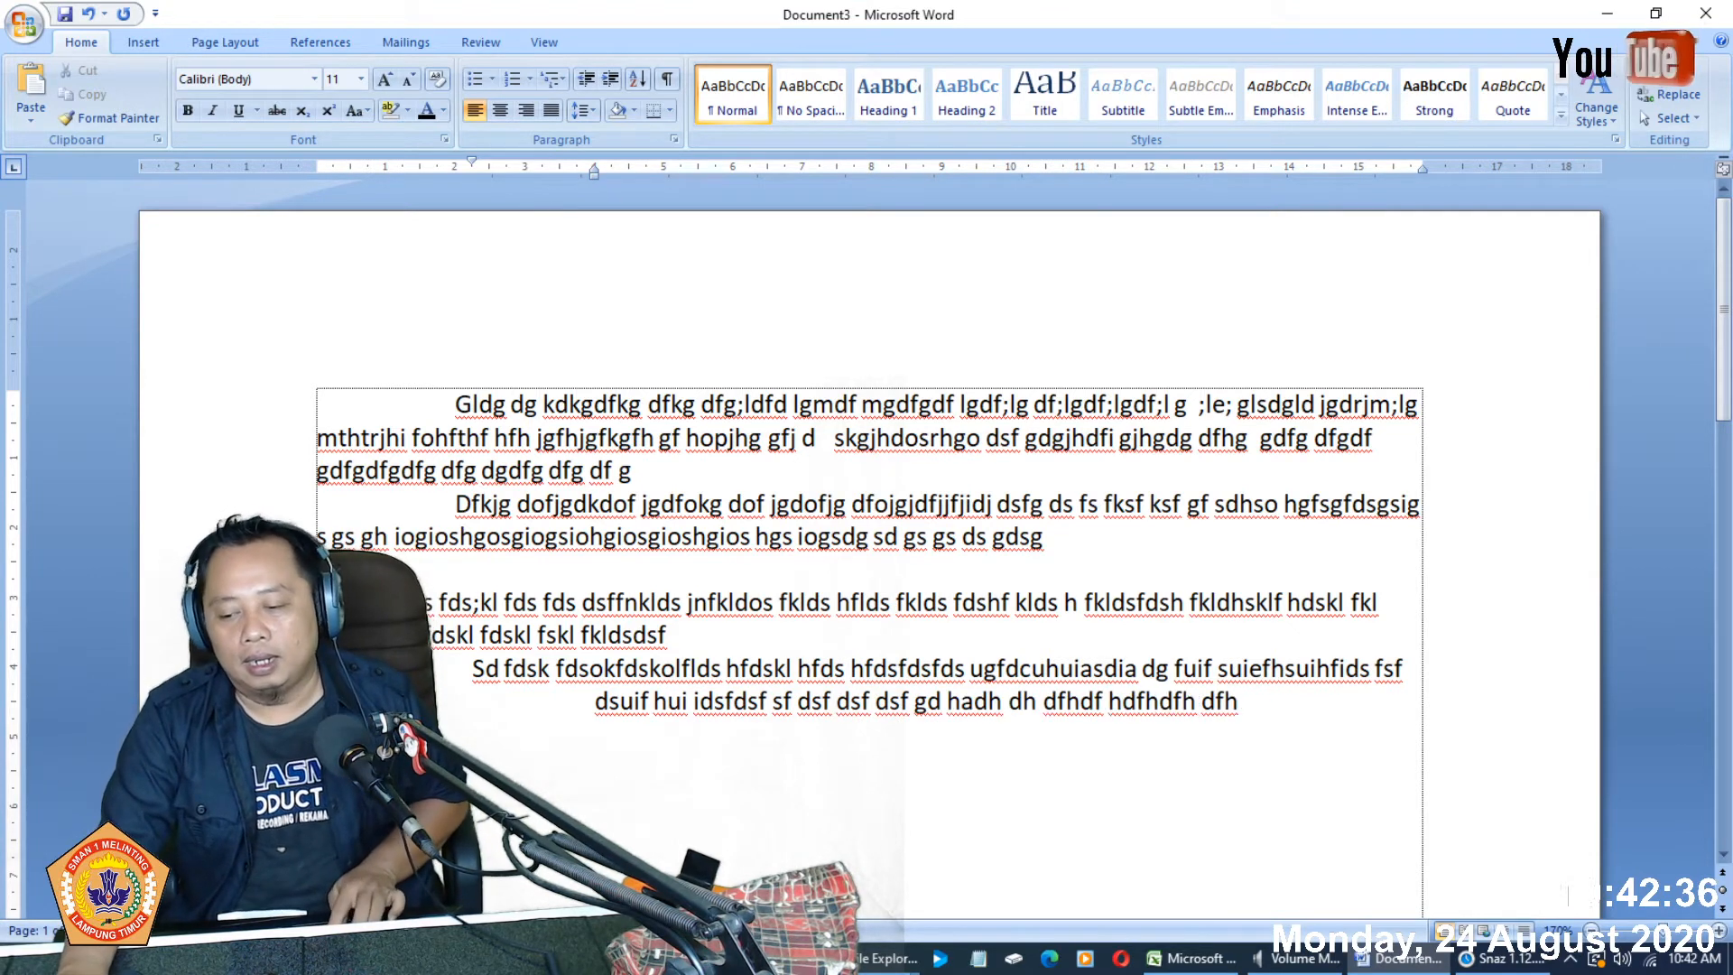
text( df hdfhdfh dfhdfhdf hdfhd)
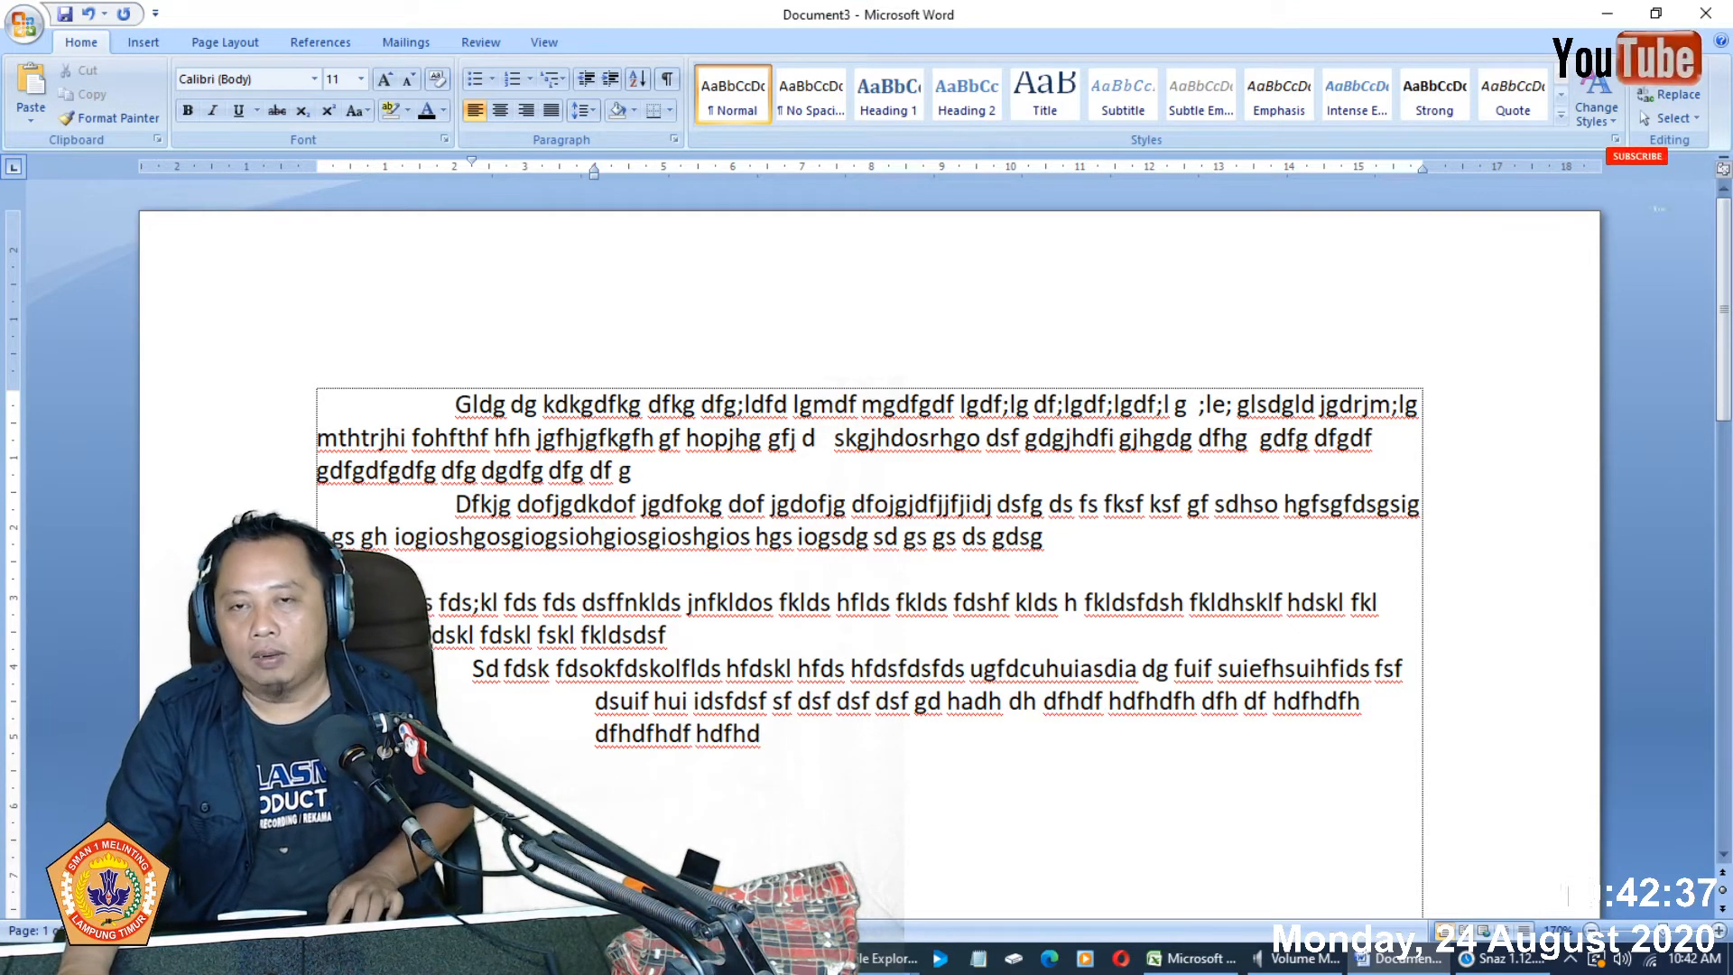
text( d dh dldfjl jdlh jdoi jhdfj)
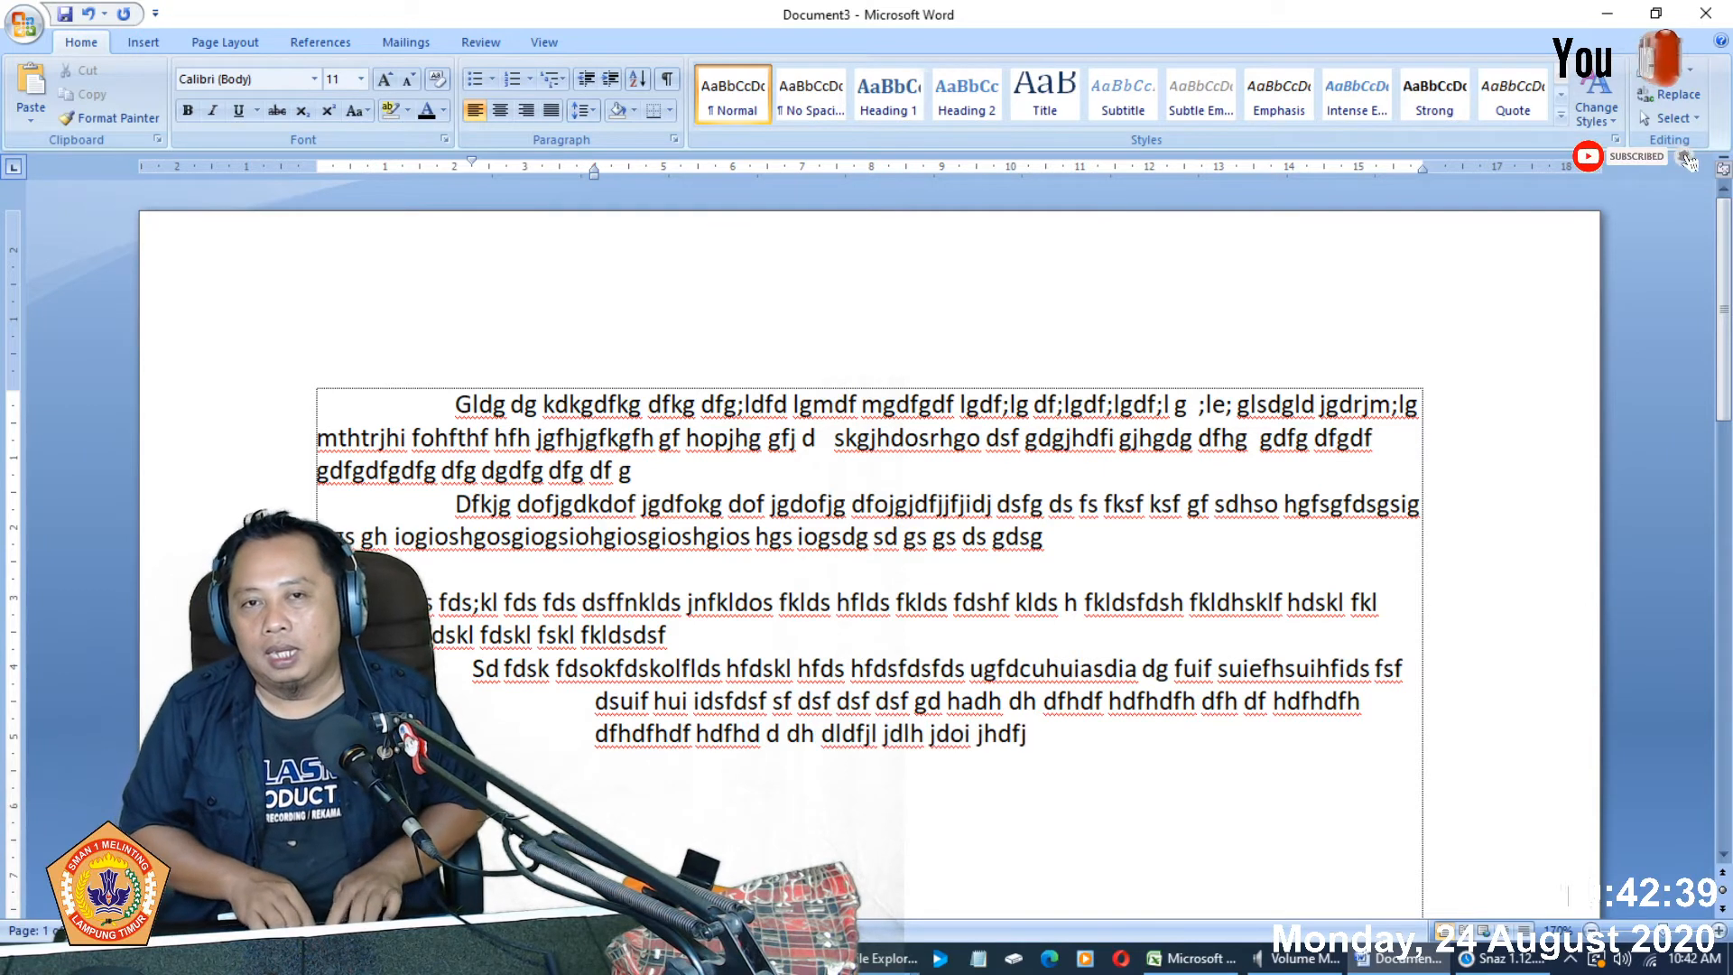
text(hd hdkl hdfjhdhjdf jhdlk)
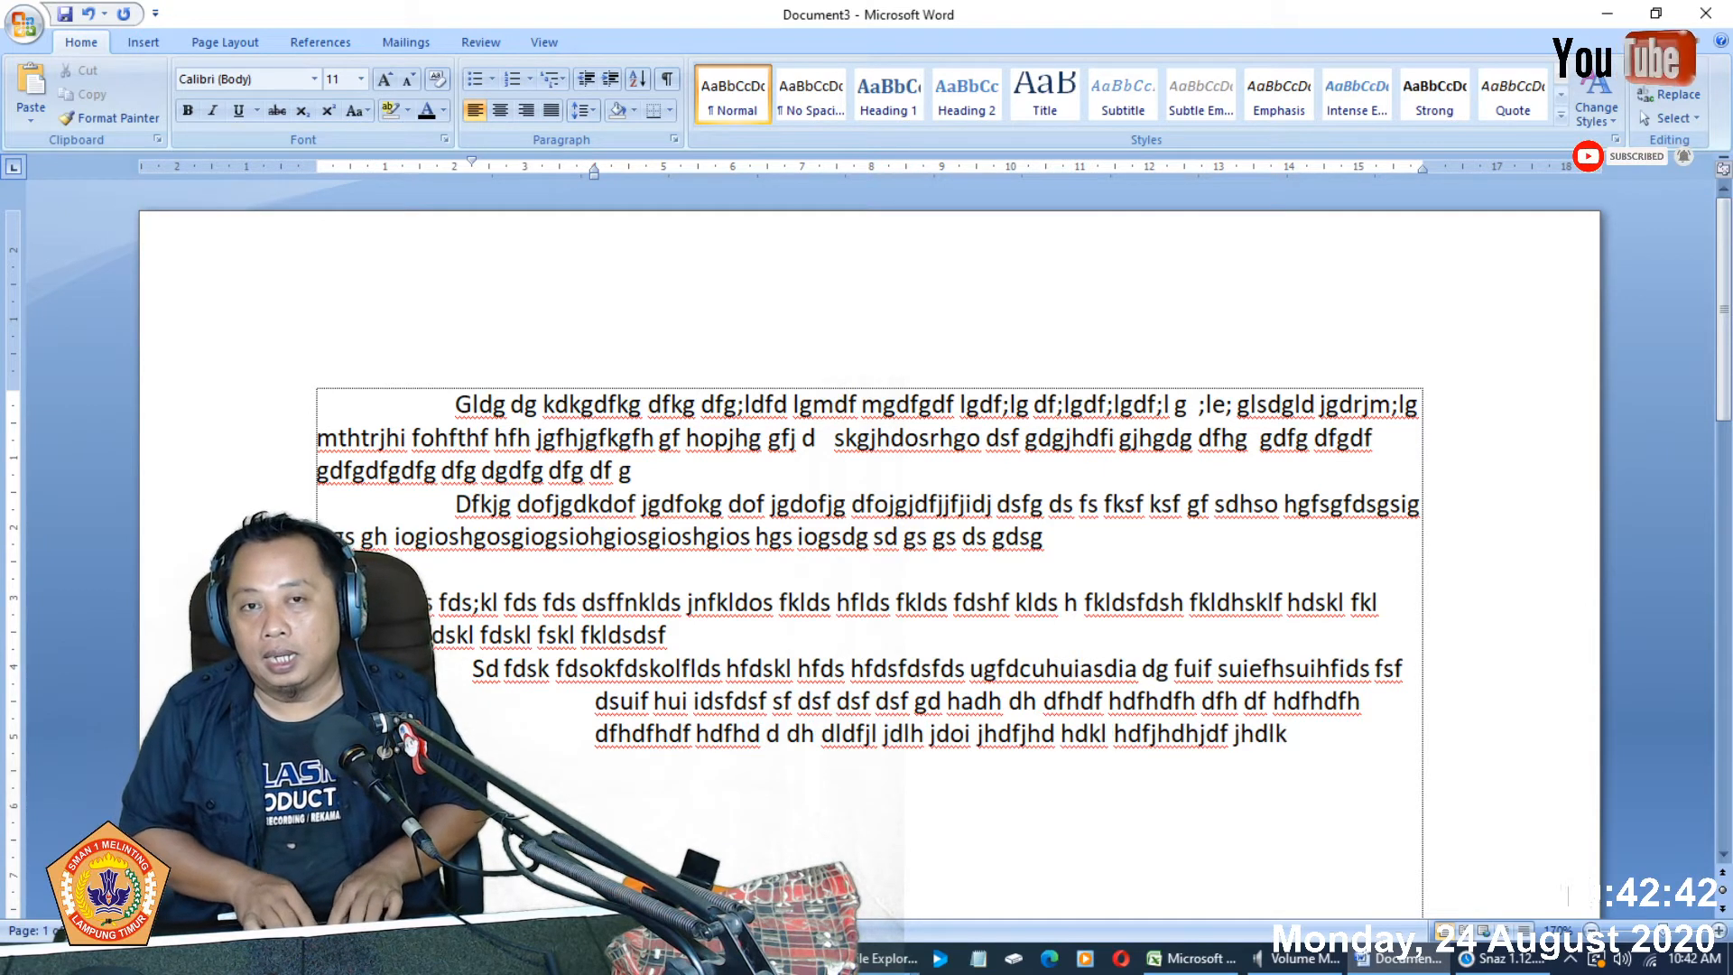
text(jhldhjdhjdfh dh dfi hjdfh df)
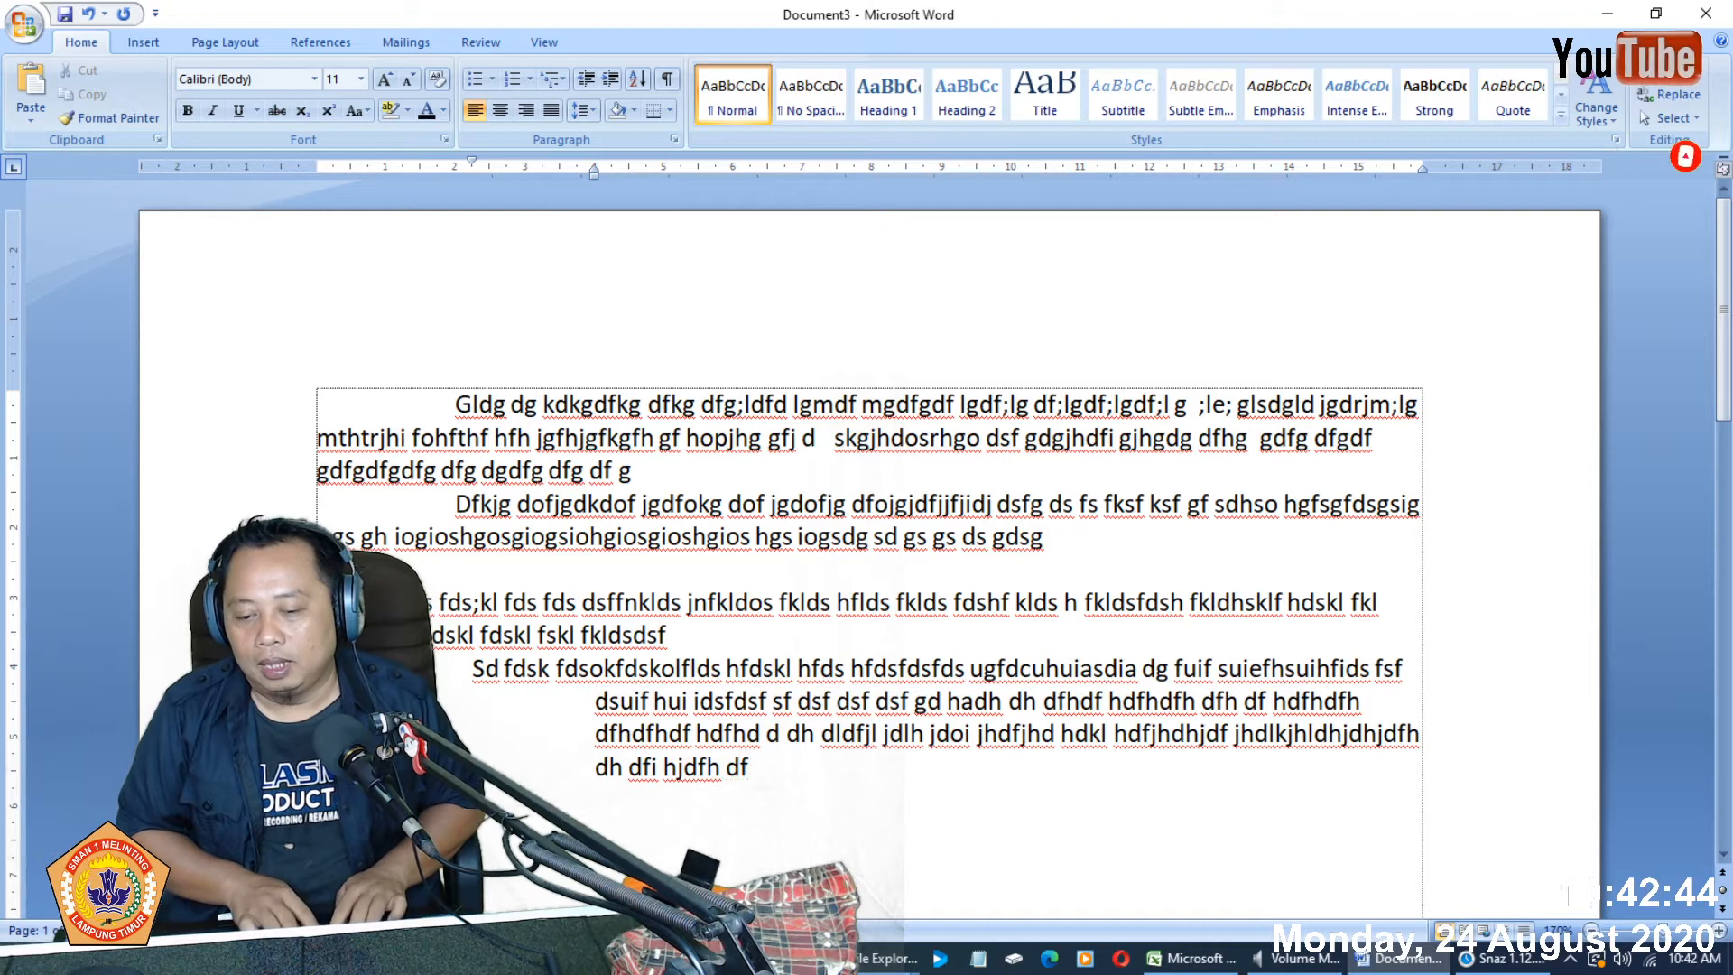
text( hdhd djhdklhdk jhdkl jhdklj hdhd)
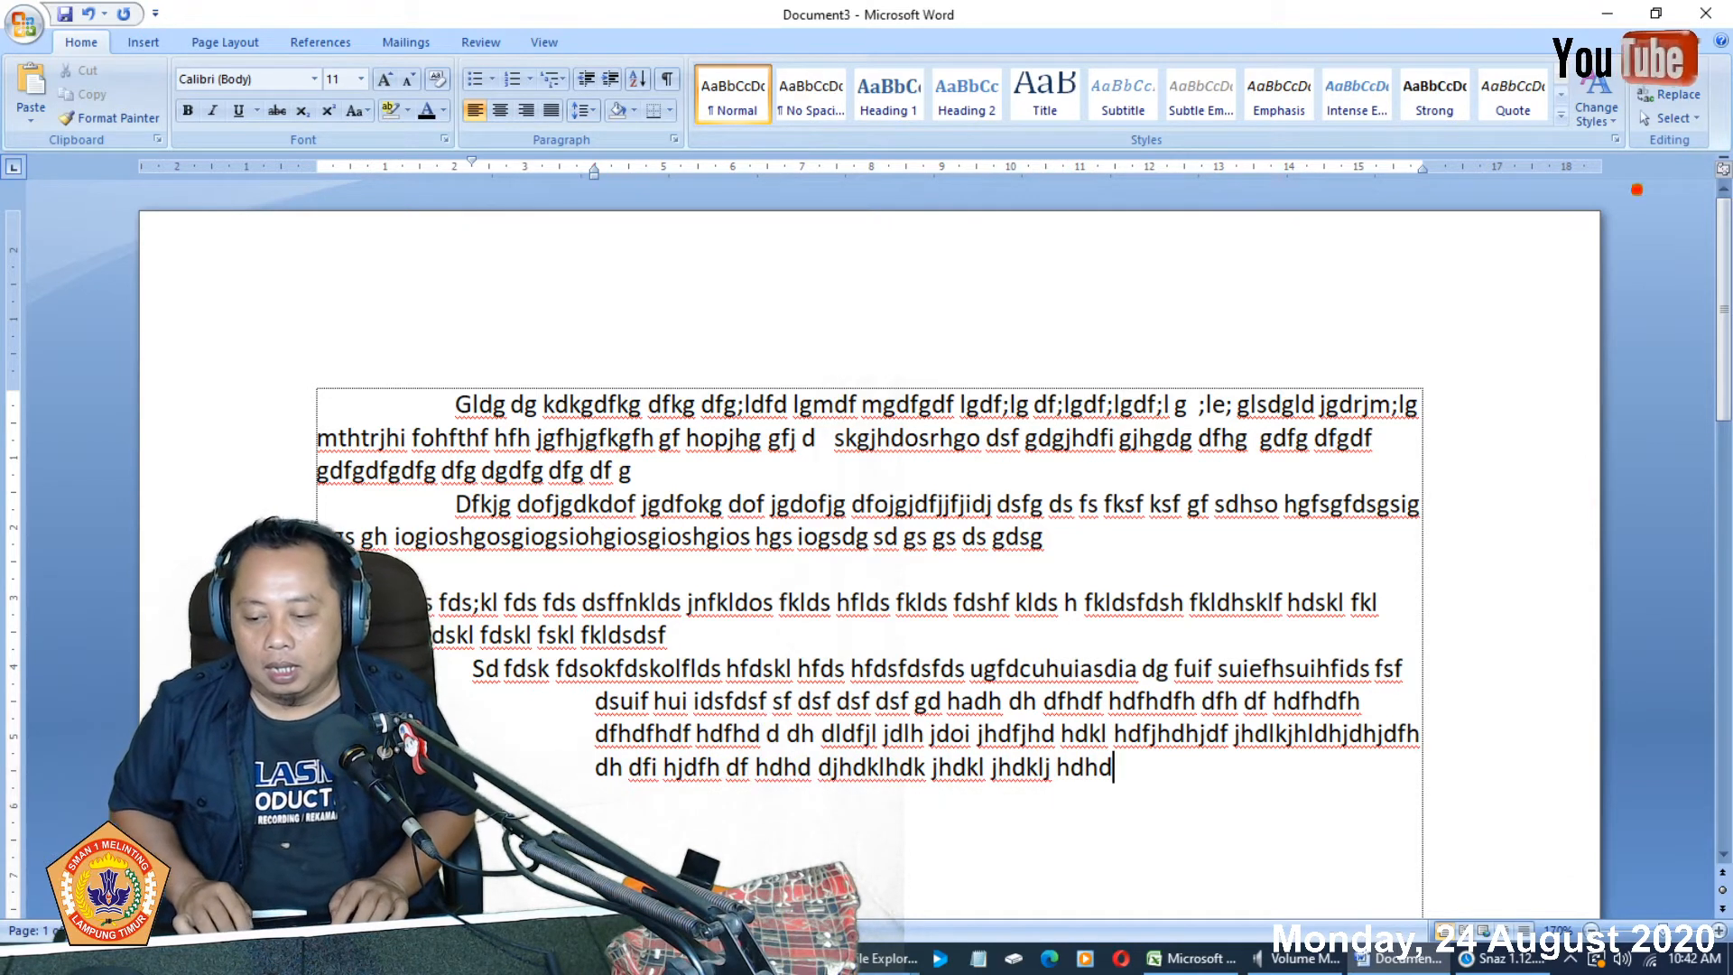
- Reset the first-line and hanging indents to 0 cm on a new line below the hanging-indent paragraph
scroll(968, 357, down, 4)
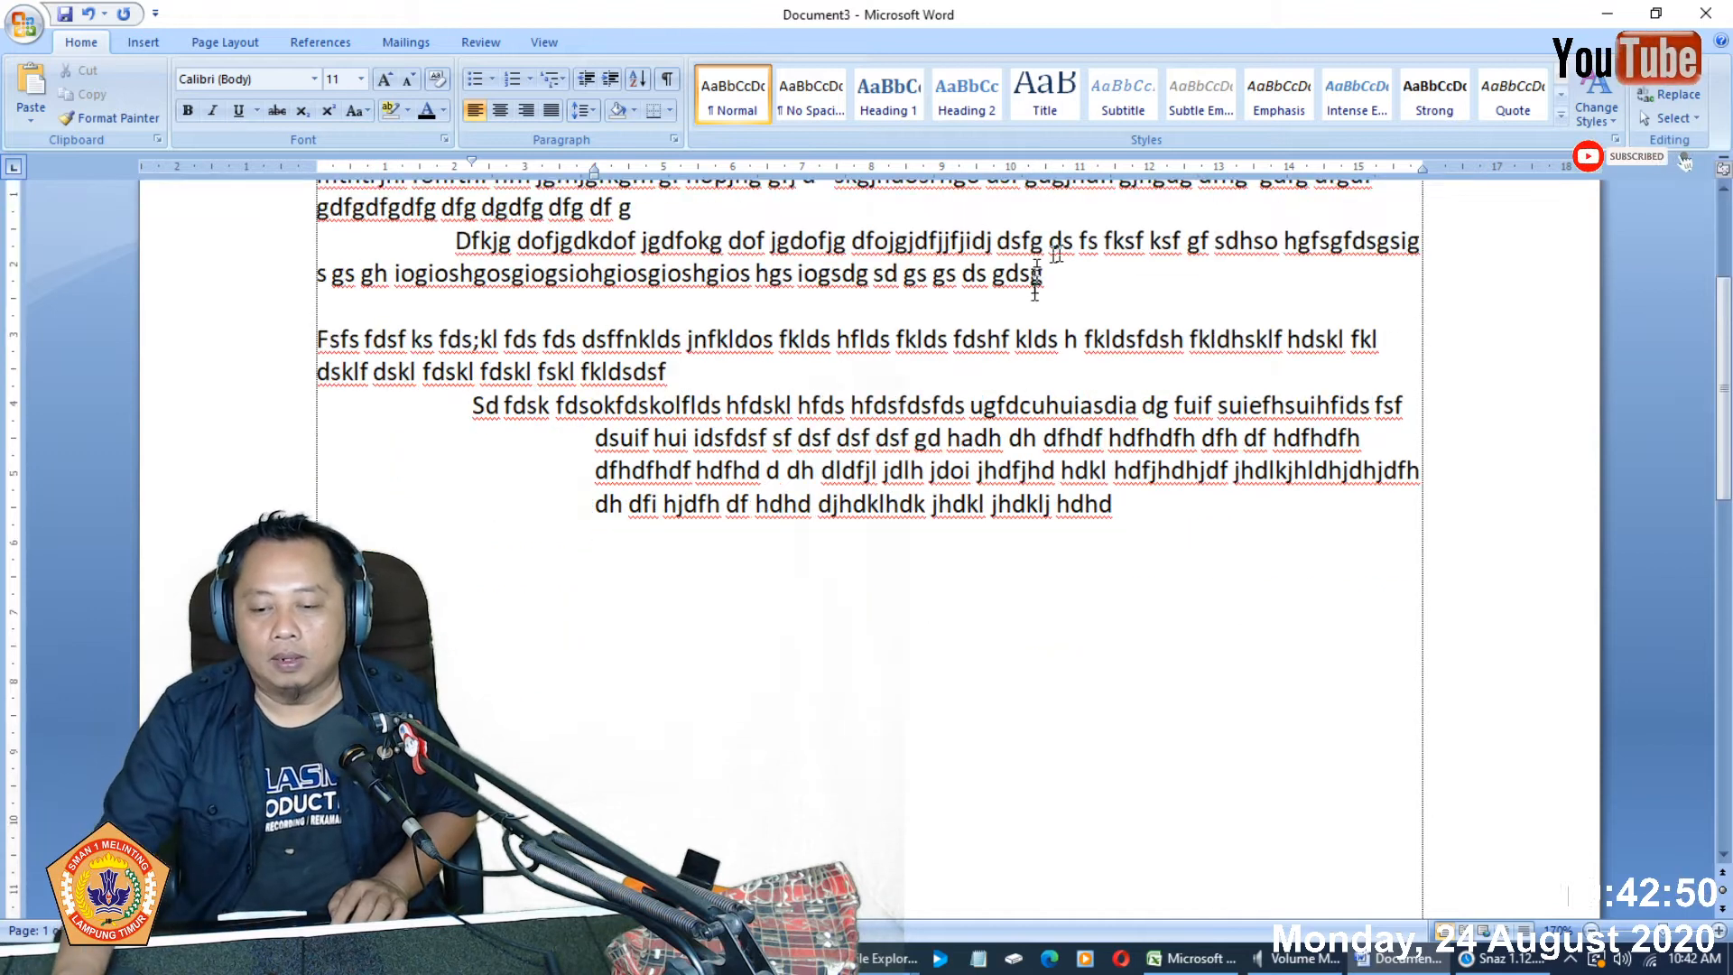
drag(471, 160, 323, 186)
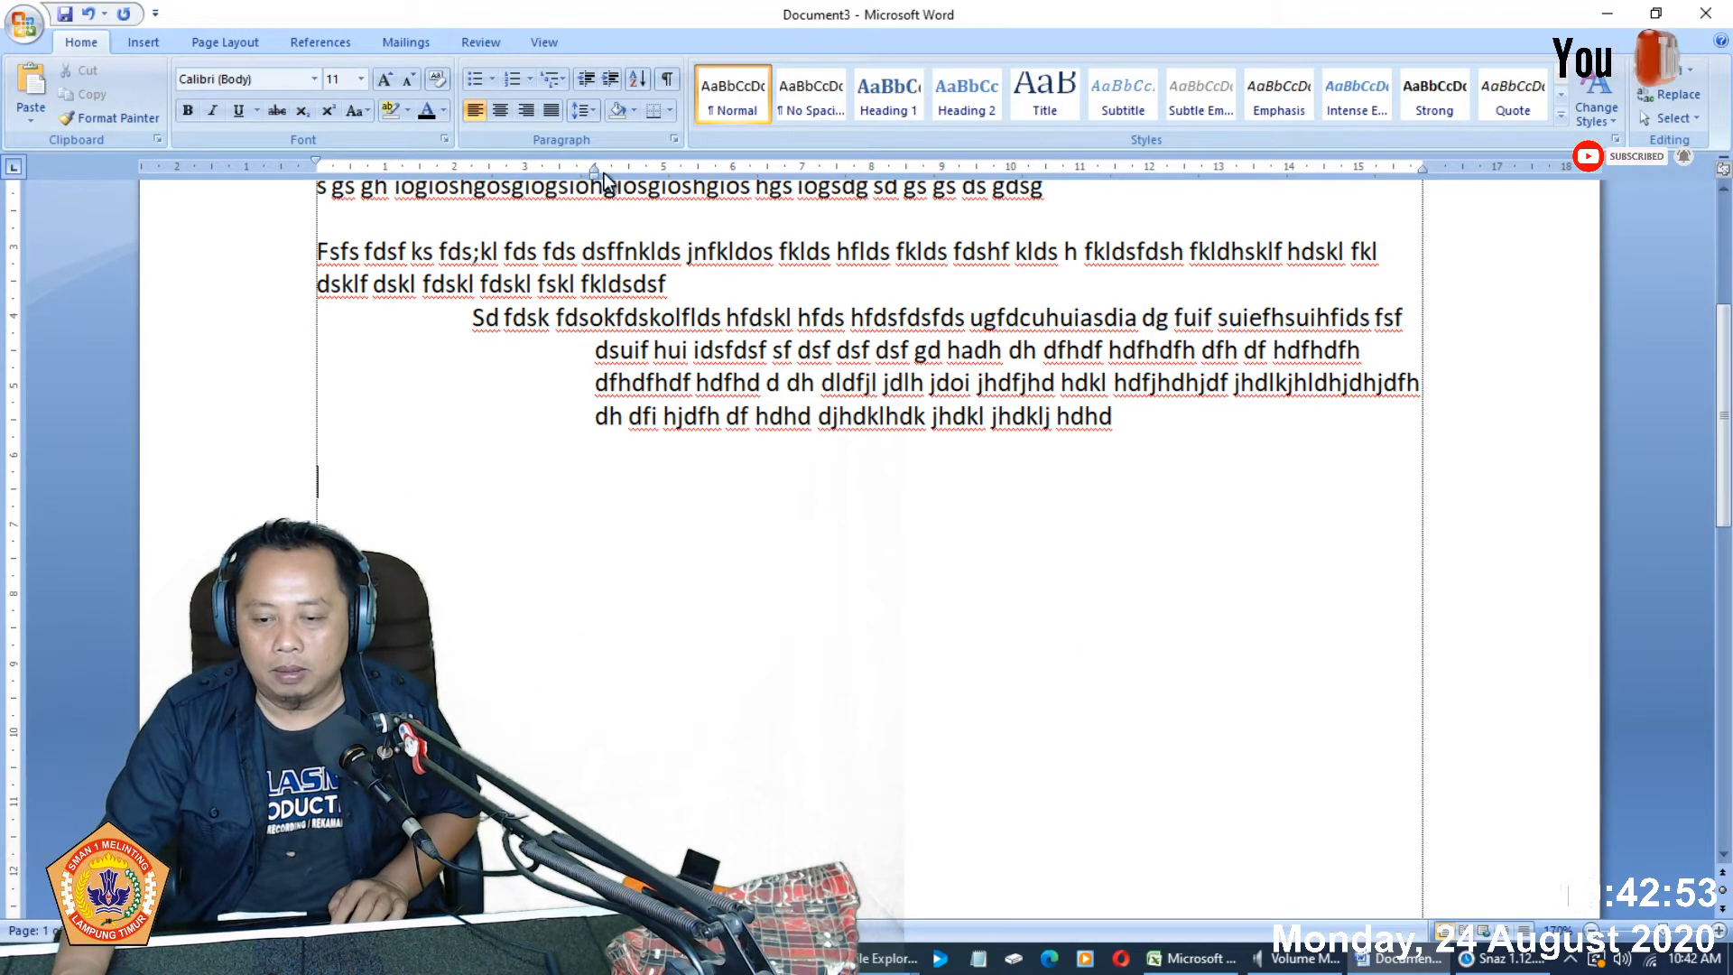
mouse_move(598, 166)
mouse_down()
mouse_move(339, 239)
mouse_move(315, 226)
mouse_up()
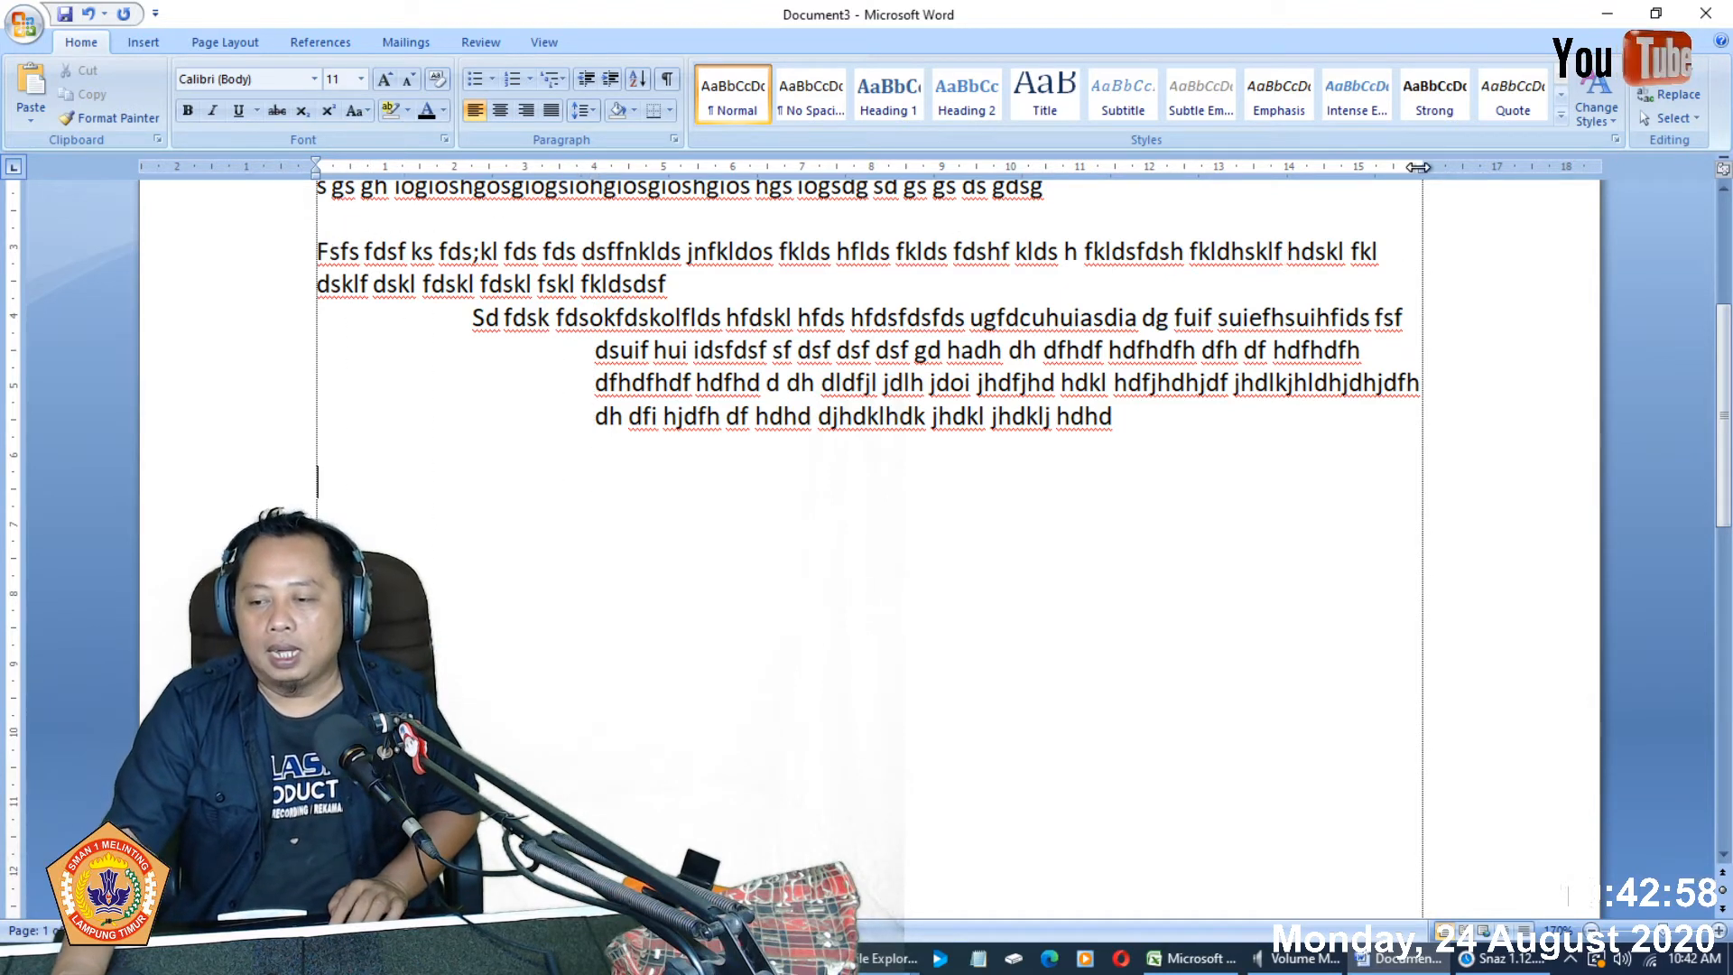
- Set the empty paragraph's ruler markers to about 8.25 cm for right indent, 3.75 cm for first-line indent and 3 cm for hanging indent
drag(1422, 171, 897, 253)
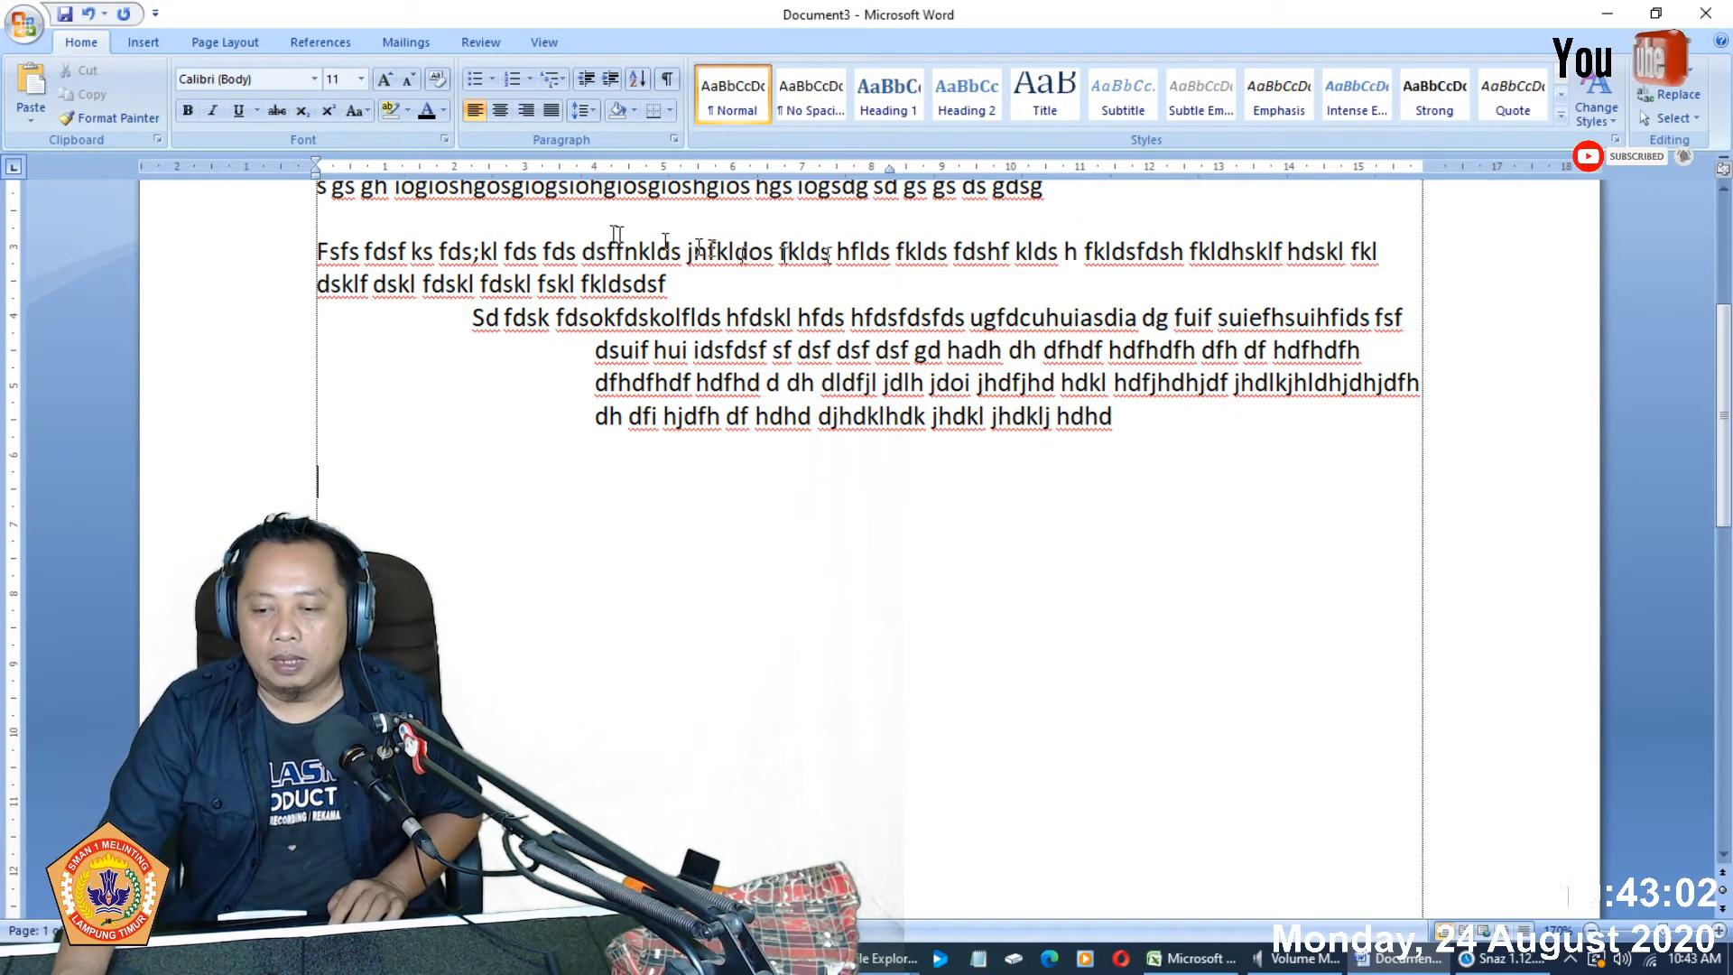
drag(318, 168, 577, 168)
mouse_move(316, 171)
mouse_down()
mouse_move(539, 197)
mouse_move(521, 191)
mouse_up()
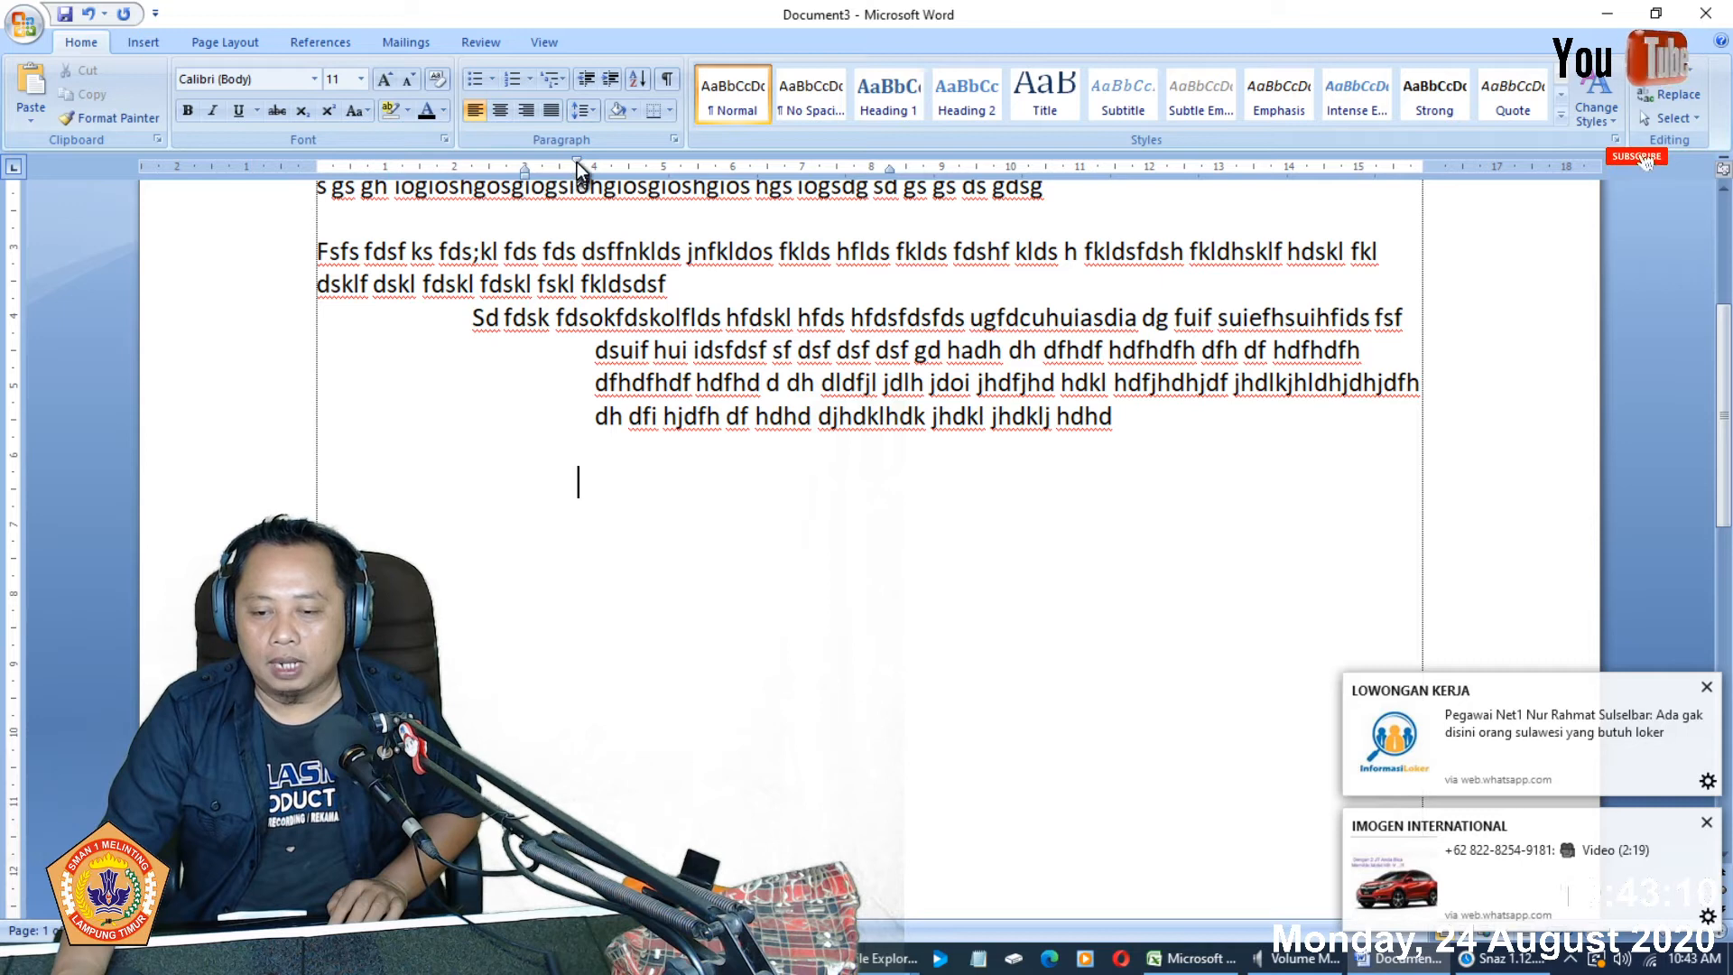
drag(577, 162, 576, 161)
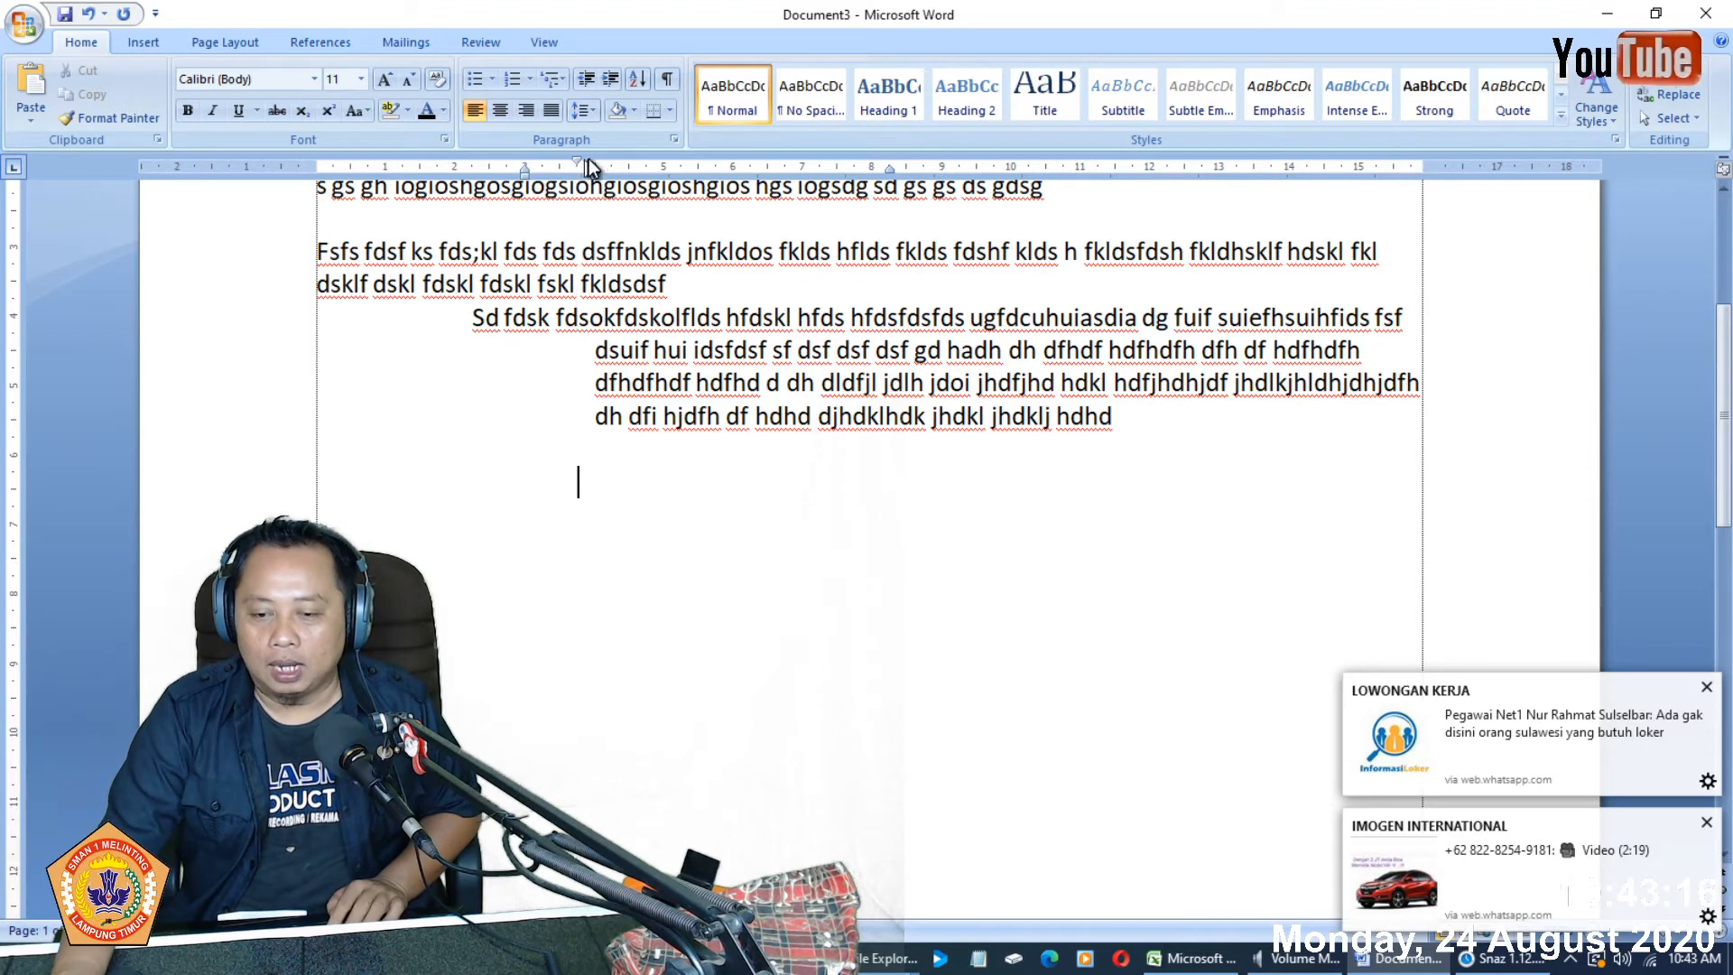
drag(893, 174, 893, 176)
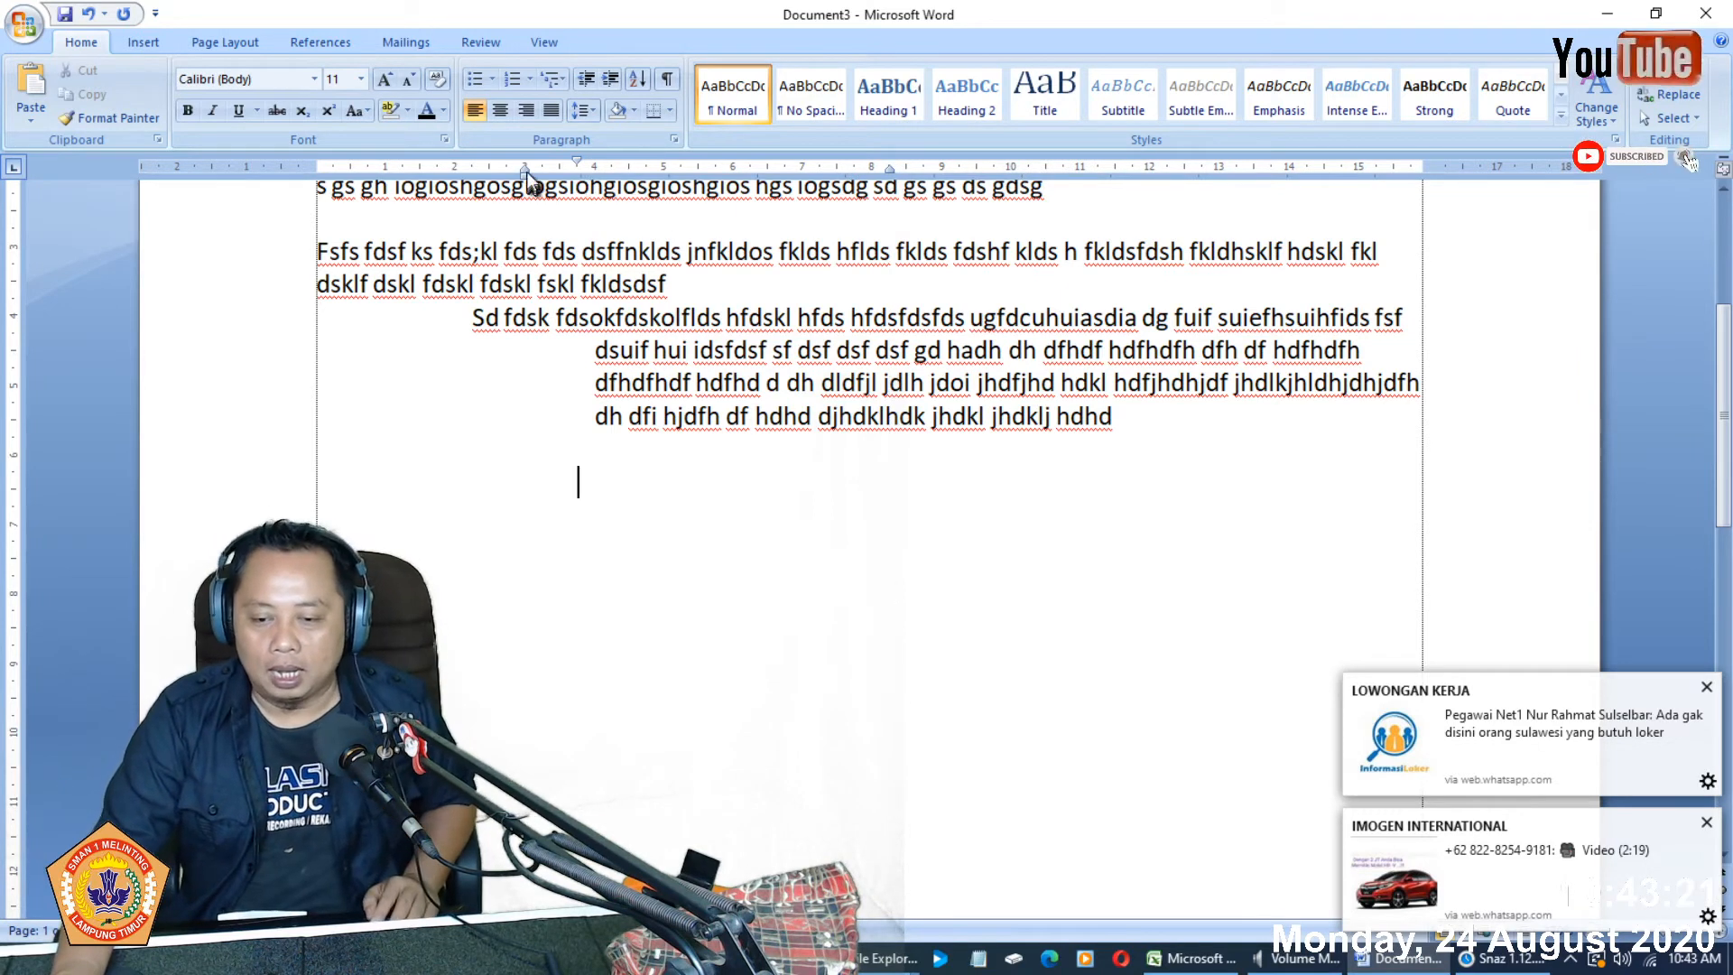
drag(525, 168, 525, 168)
- Fill the narrow paragraph between the left and right indents with random sample text running into a ninth line
text(;ksdg ds;gf ;lds)
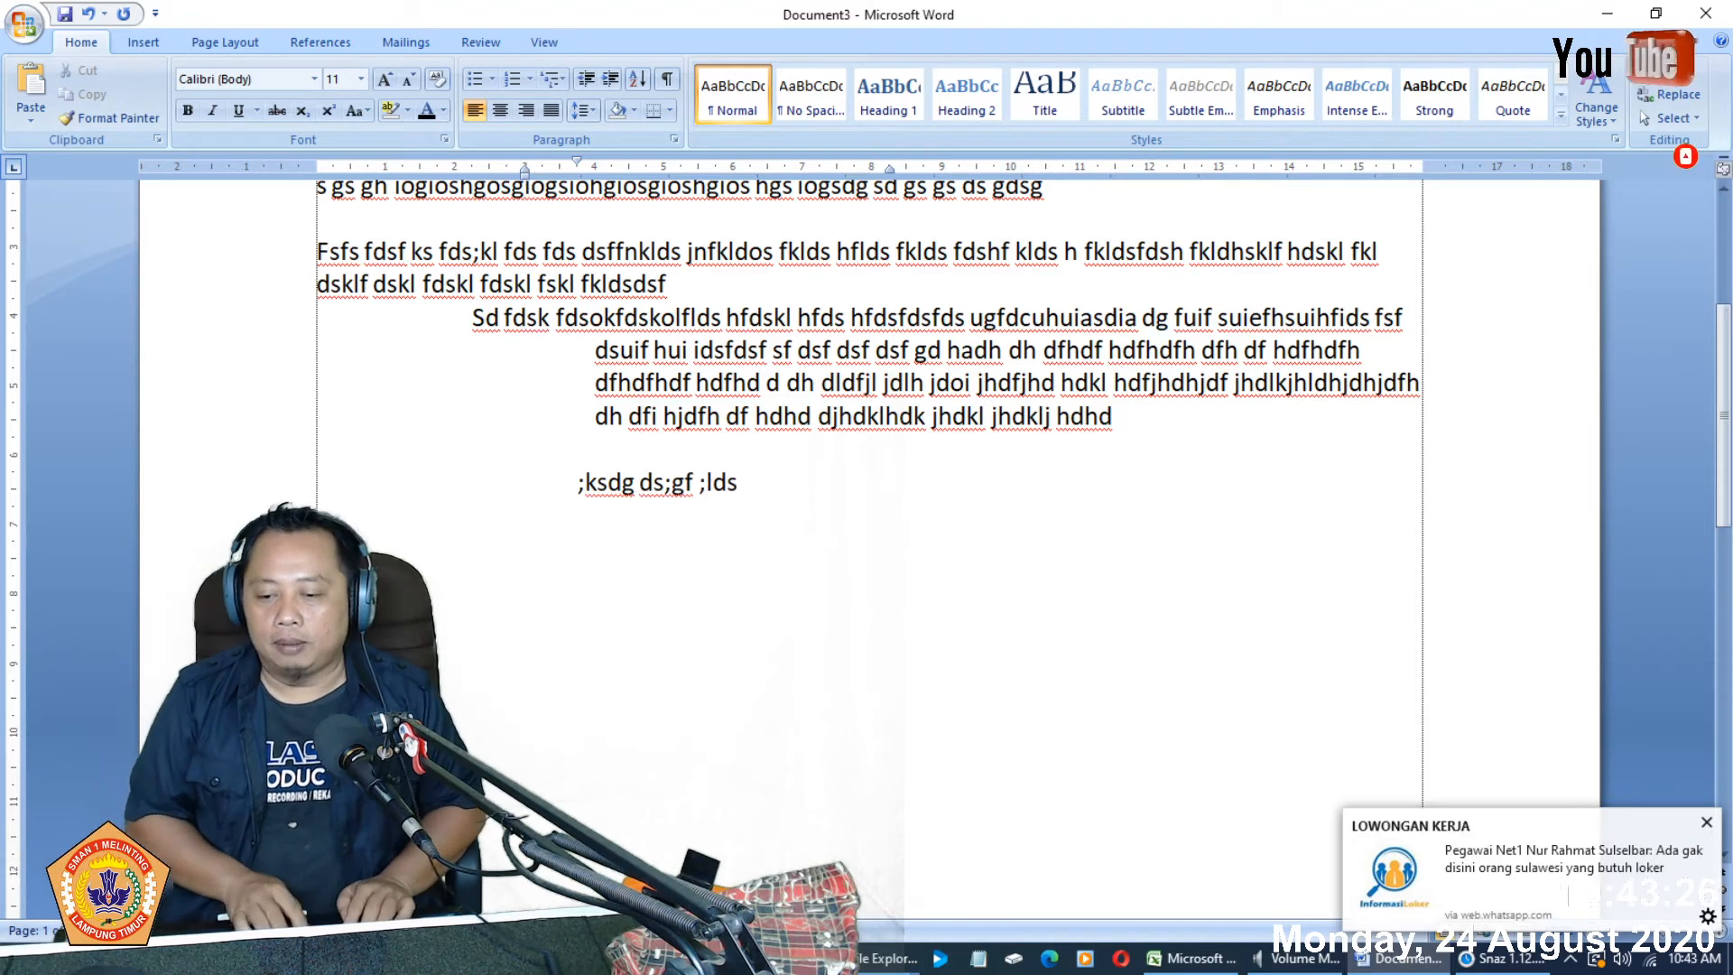
text( gdsg  kldf)
key(shift+Return)
text(ngokdshgkldf hgkldfhg lidfgh)
key(shift+Return)
text(kldfg)
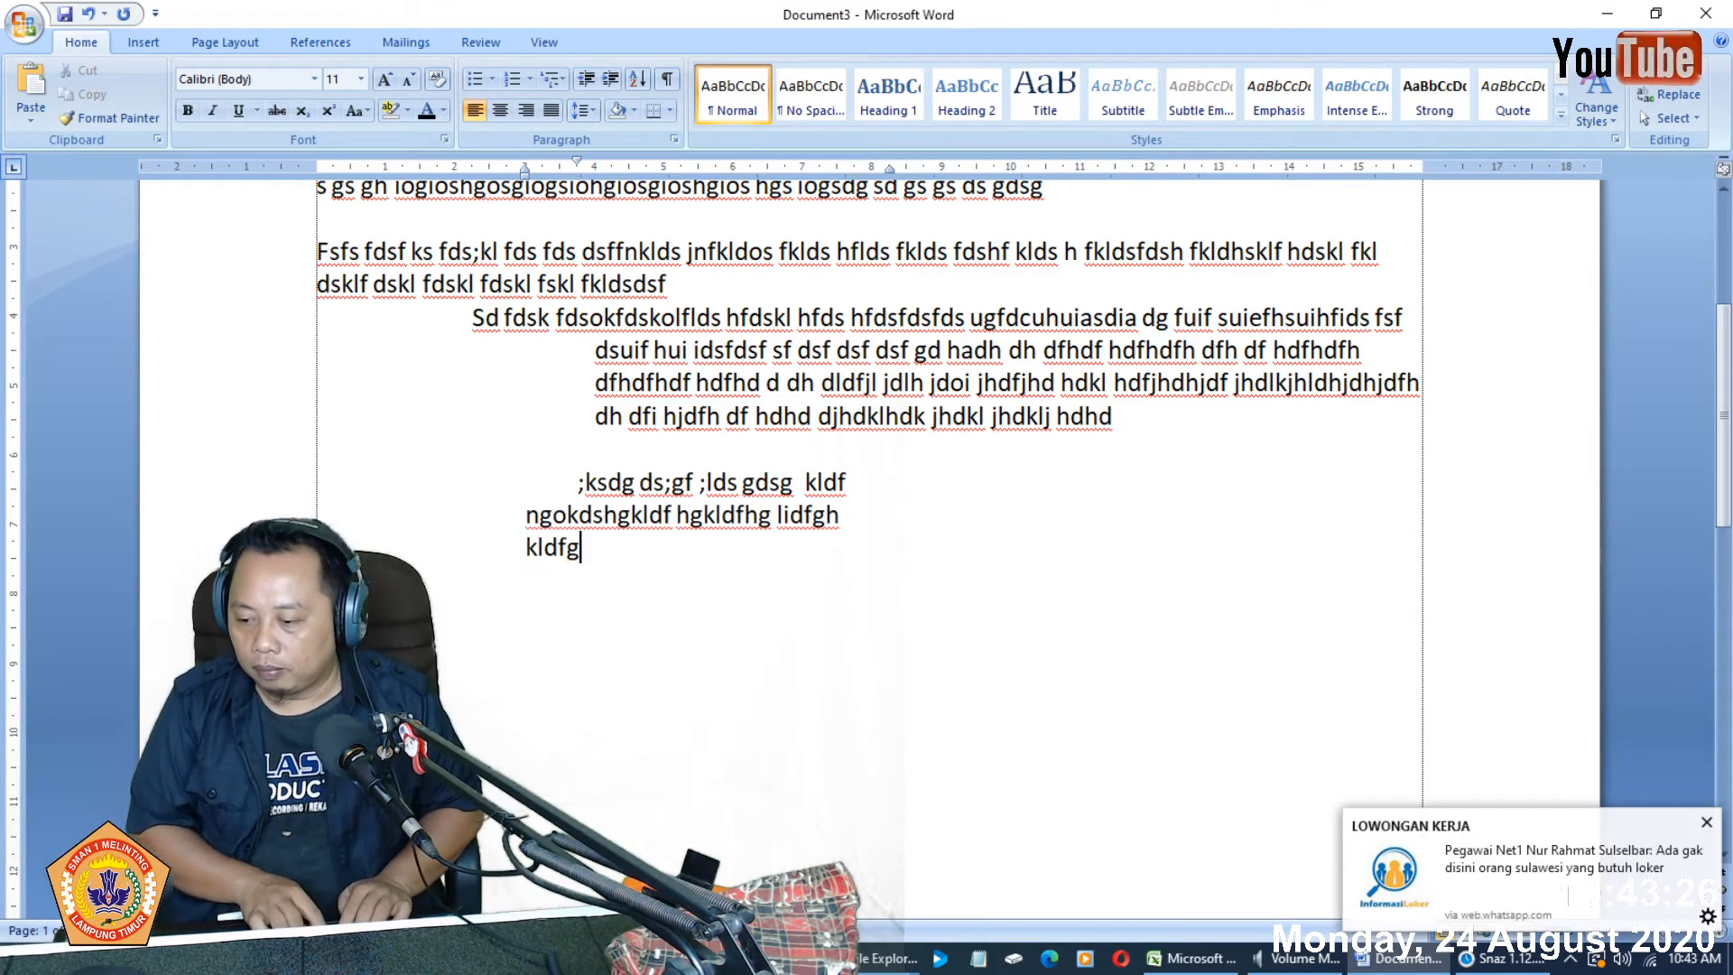
text( hkldf hgkldf hgkdfl hgkldf gkldfgkldf hgdfl hgdf hgdfklg hkldf hg)
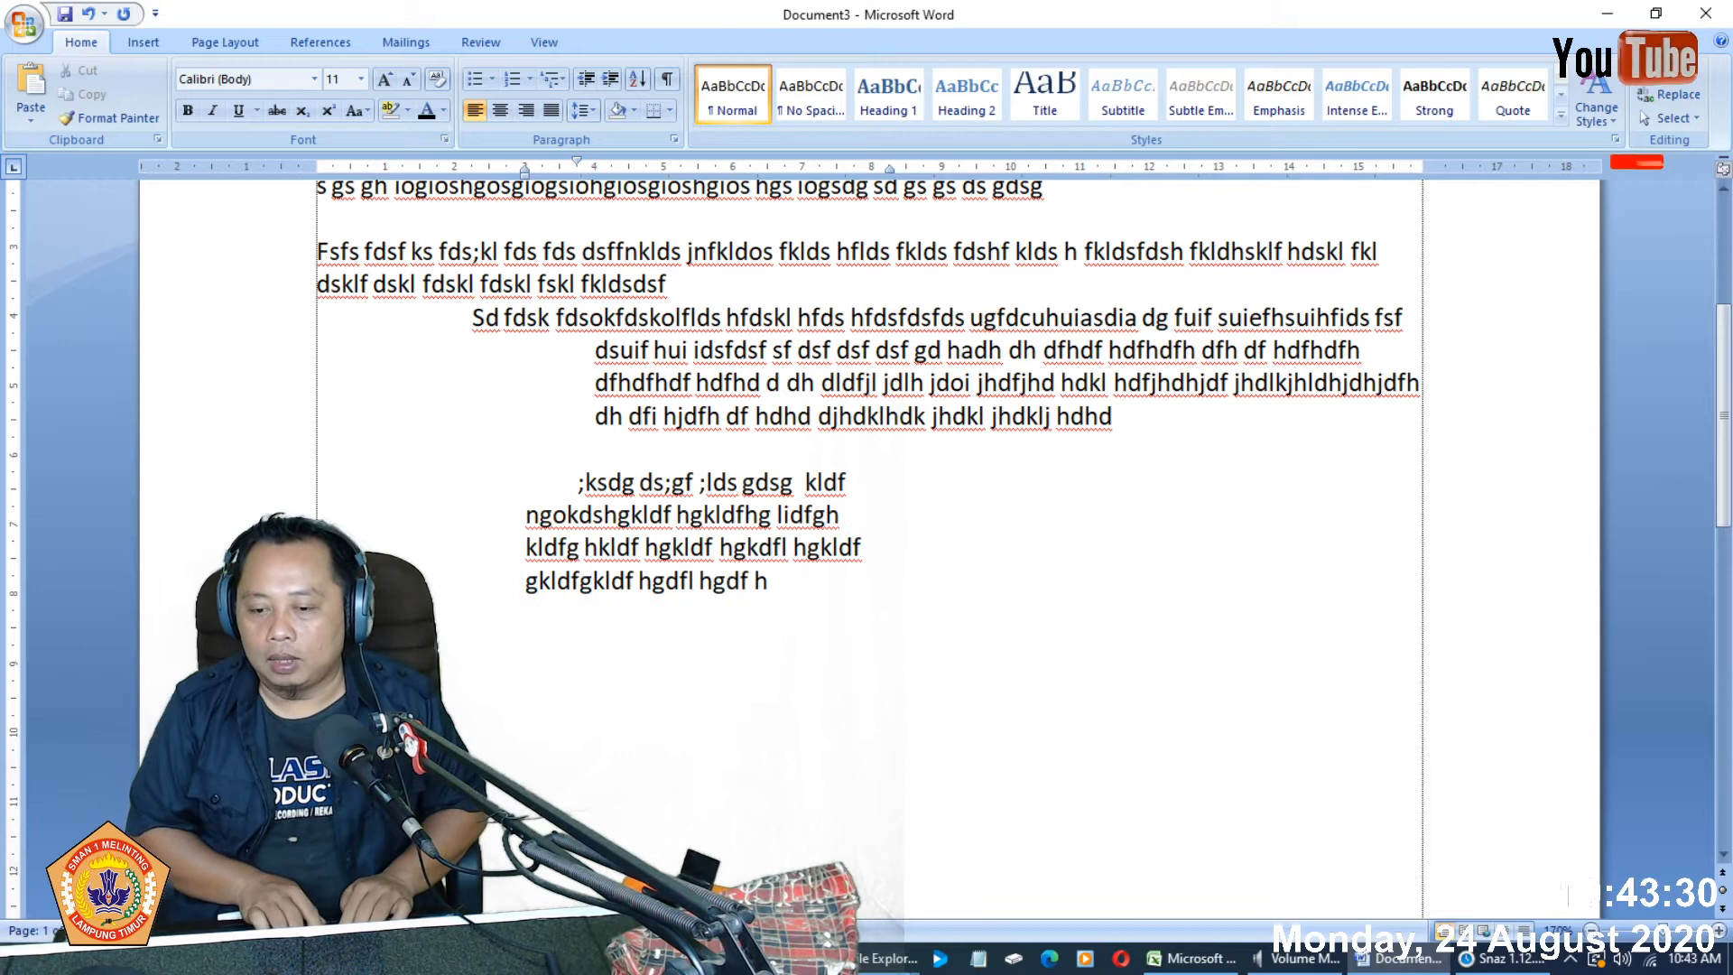
text(dfklg hdgf dfkgldf gdfklgidfg hkldfgdfkg df)
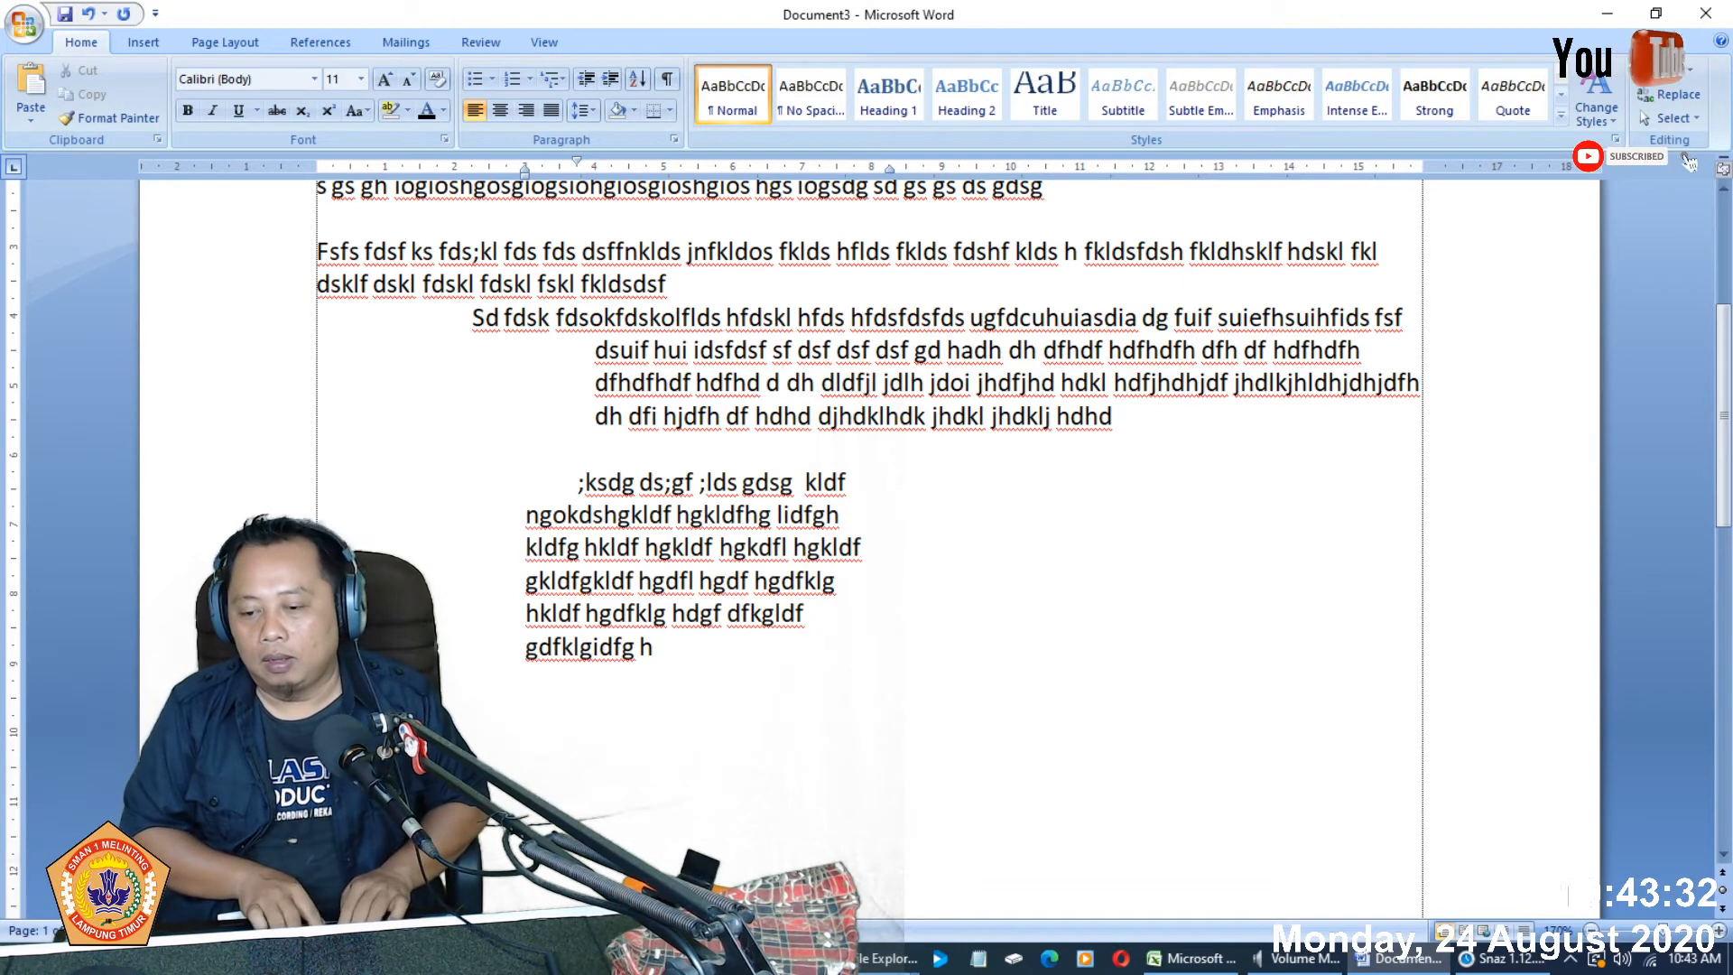
text(klg dfklg dfkldflk gdfkl)
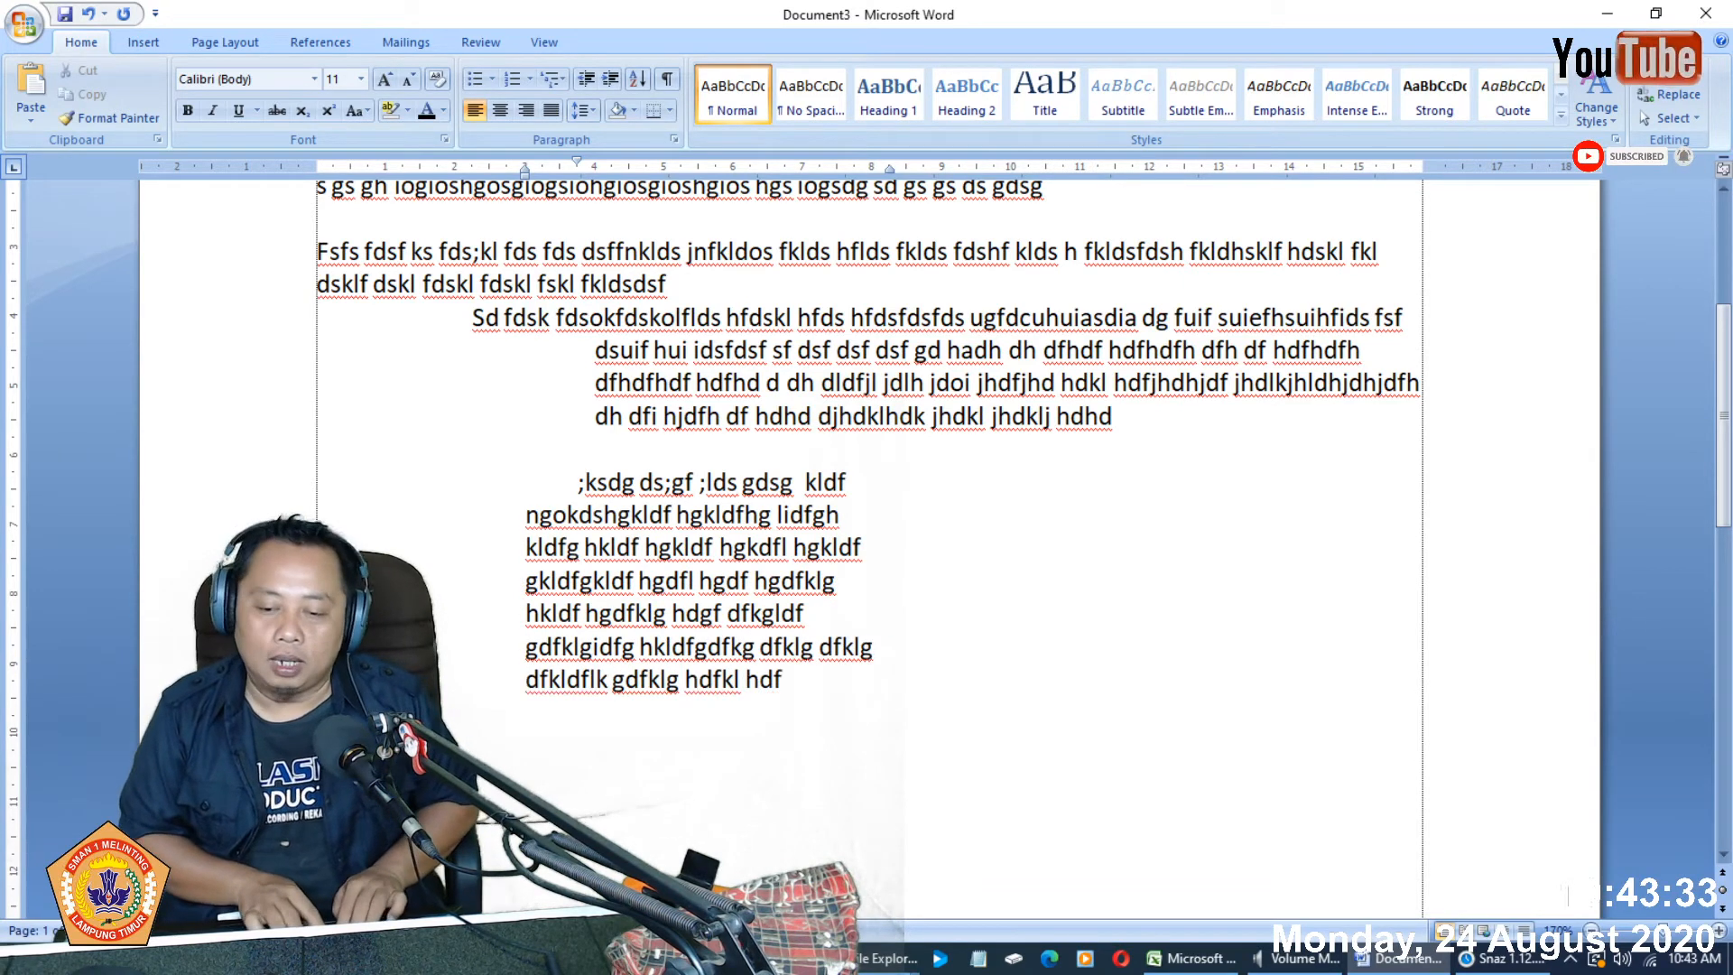
text(g hdfkl hdflkgdf ghkldf hgdflik gdfkl hgdfkl hggsiflsdhfds lfhids)
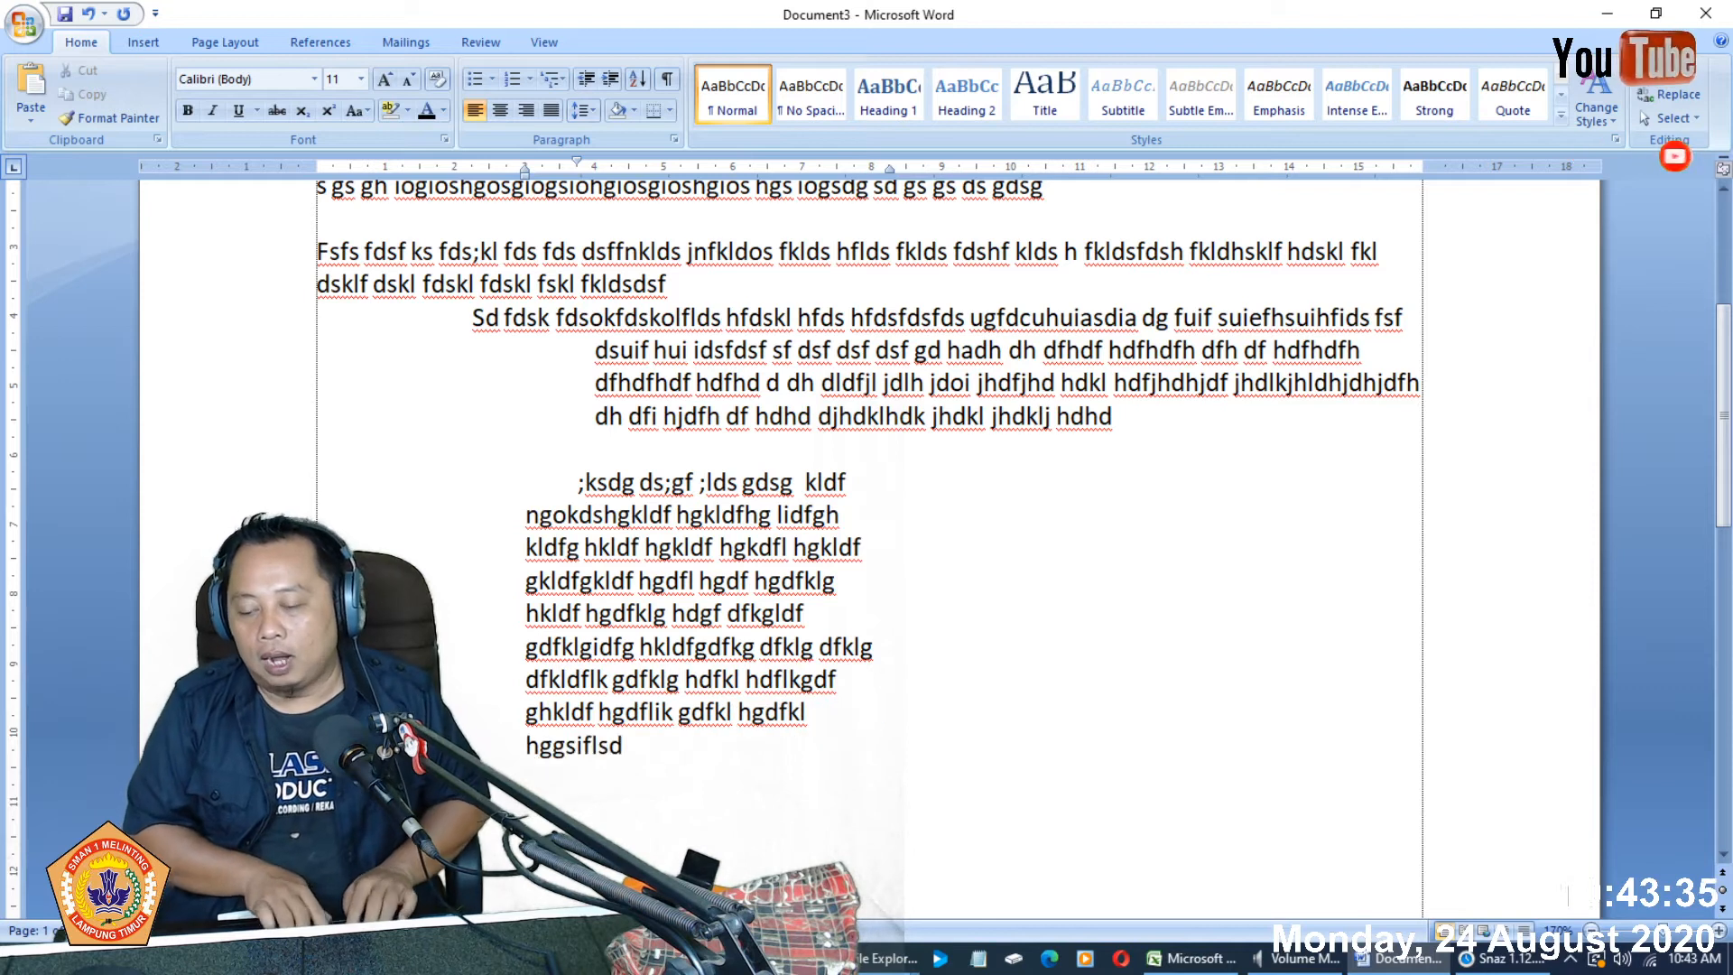
- Continue the narrow paragraph between the left and right indents with random sample text into a tenth line
text( gfsidhg dsghsdli hg)
text(ds gslidg)
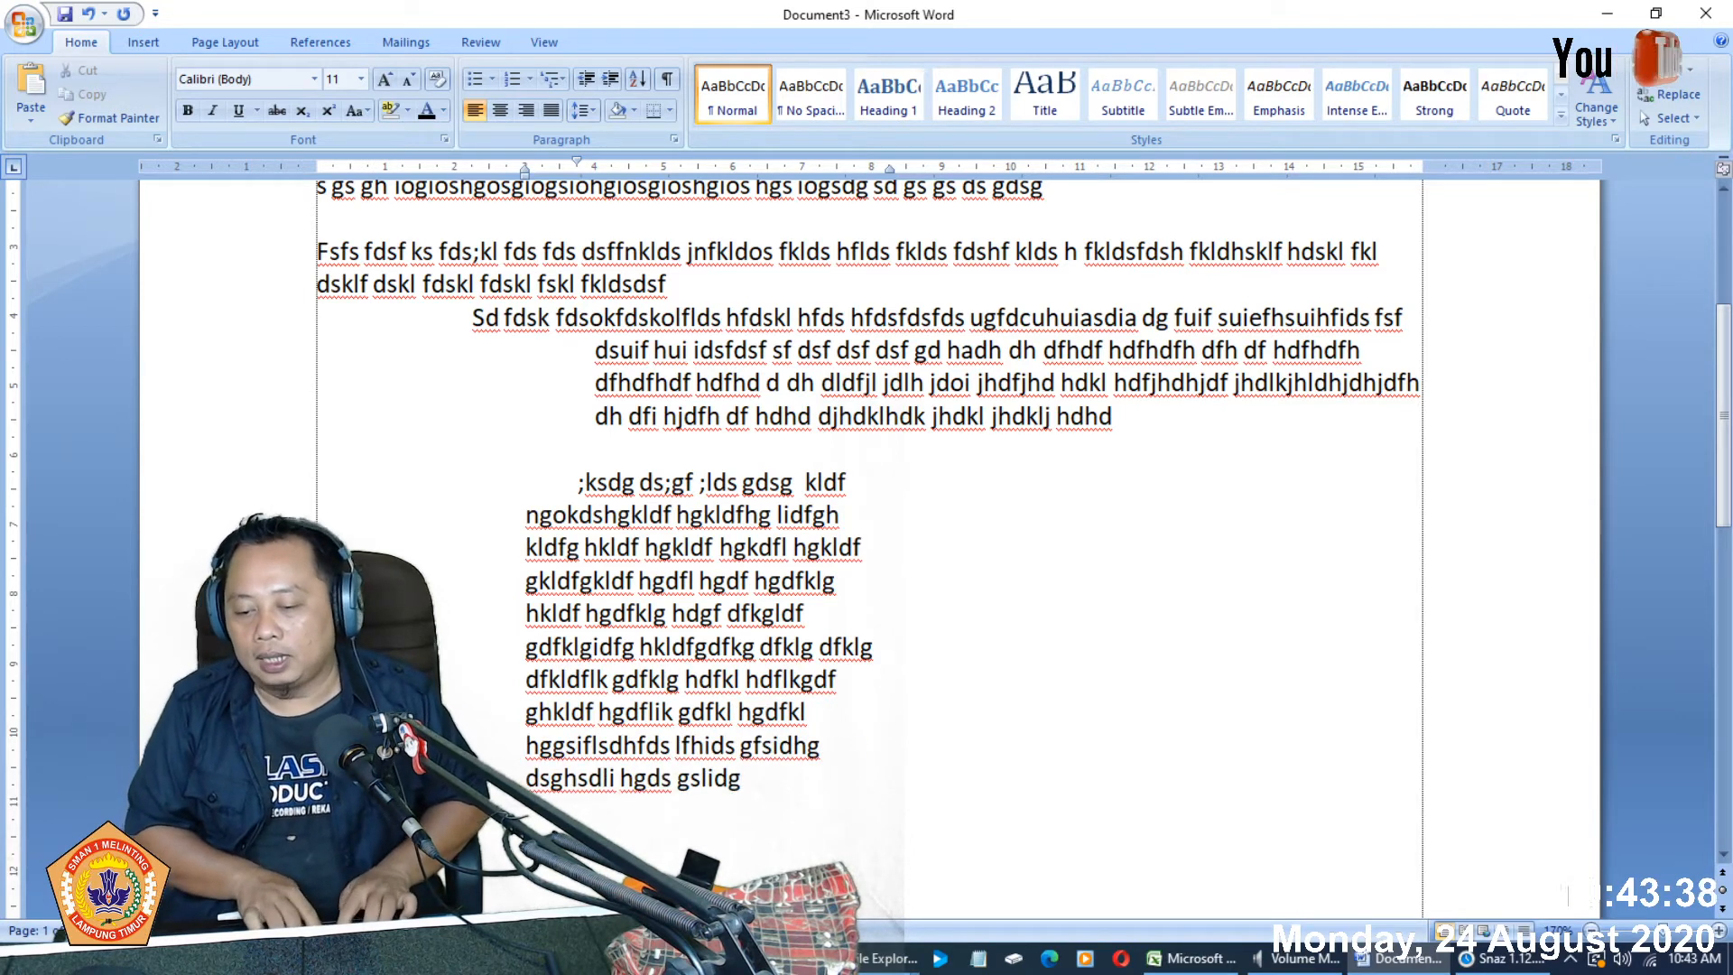
text(jhsd s)
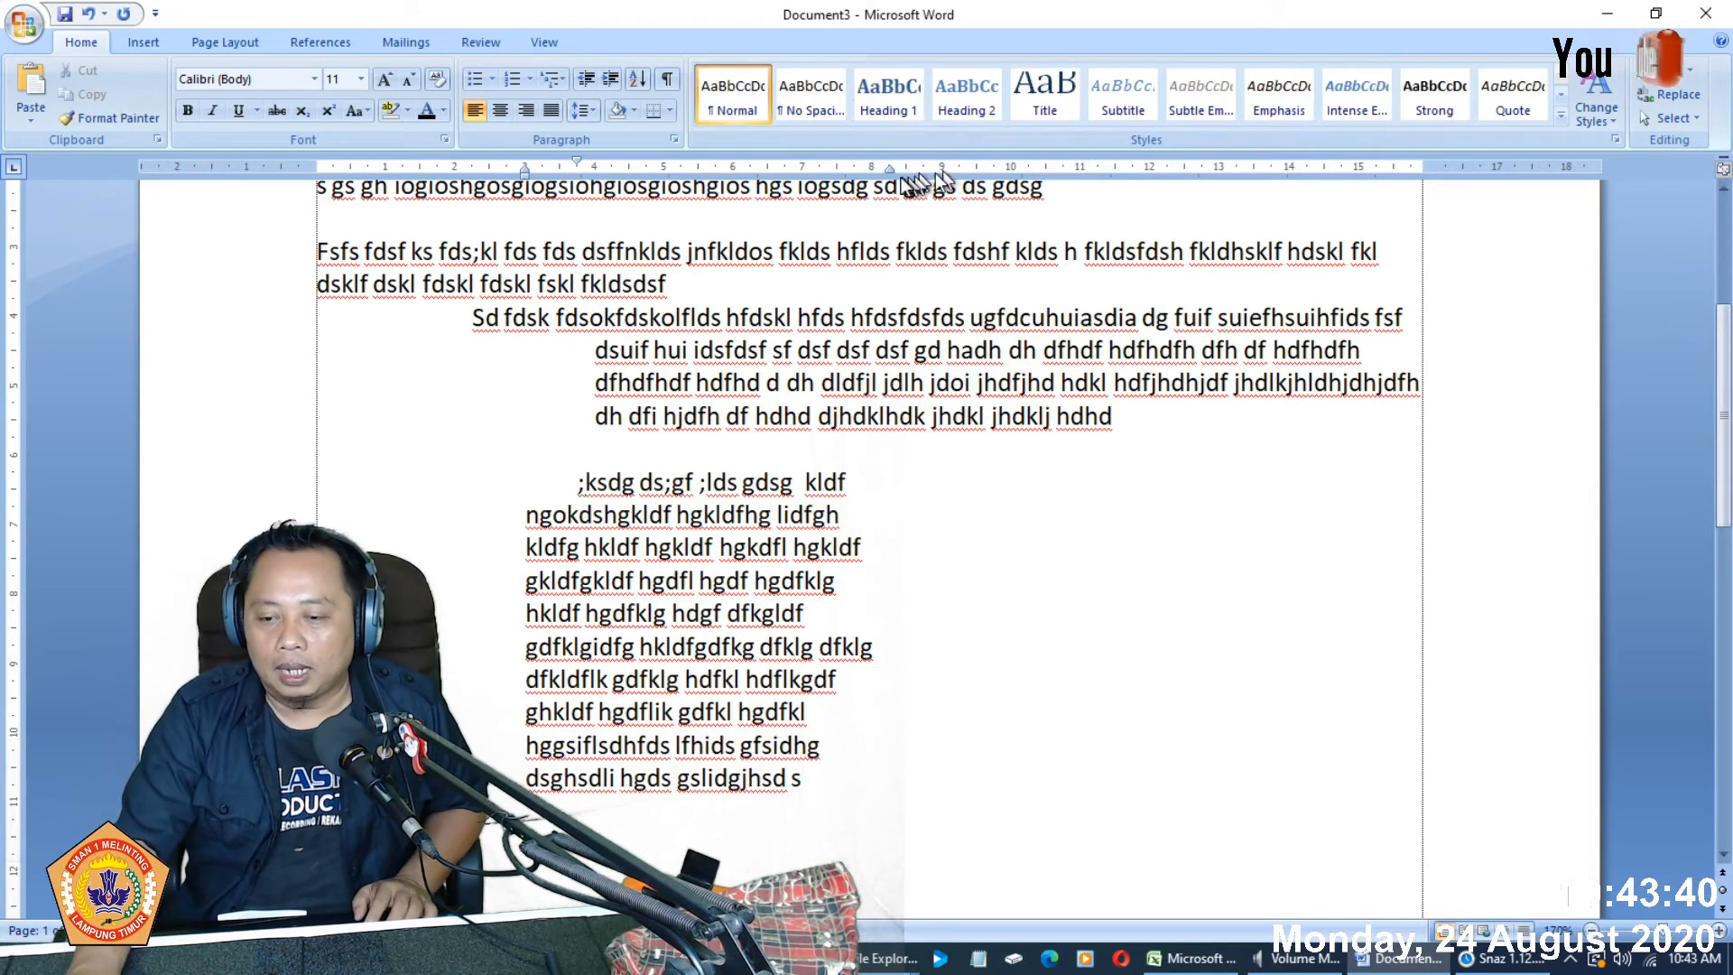
- Adjust the last paragraph's ruler markers to about 0.75 cm for first-line indent, 2.5 cm for hanging indent and 16 cm for right indent
mouse_move(889, 170)
mouse_down()
mouse_move(1083, 192)
mouse_move(1098, 169)
mouse_move(1167, 172)
mouse_up()
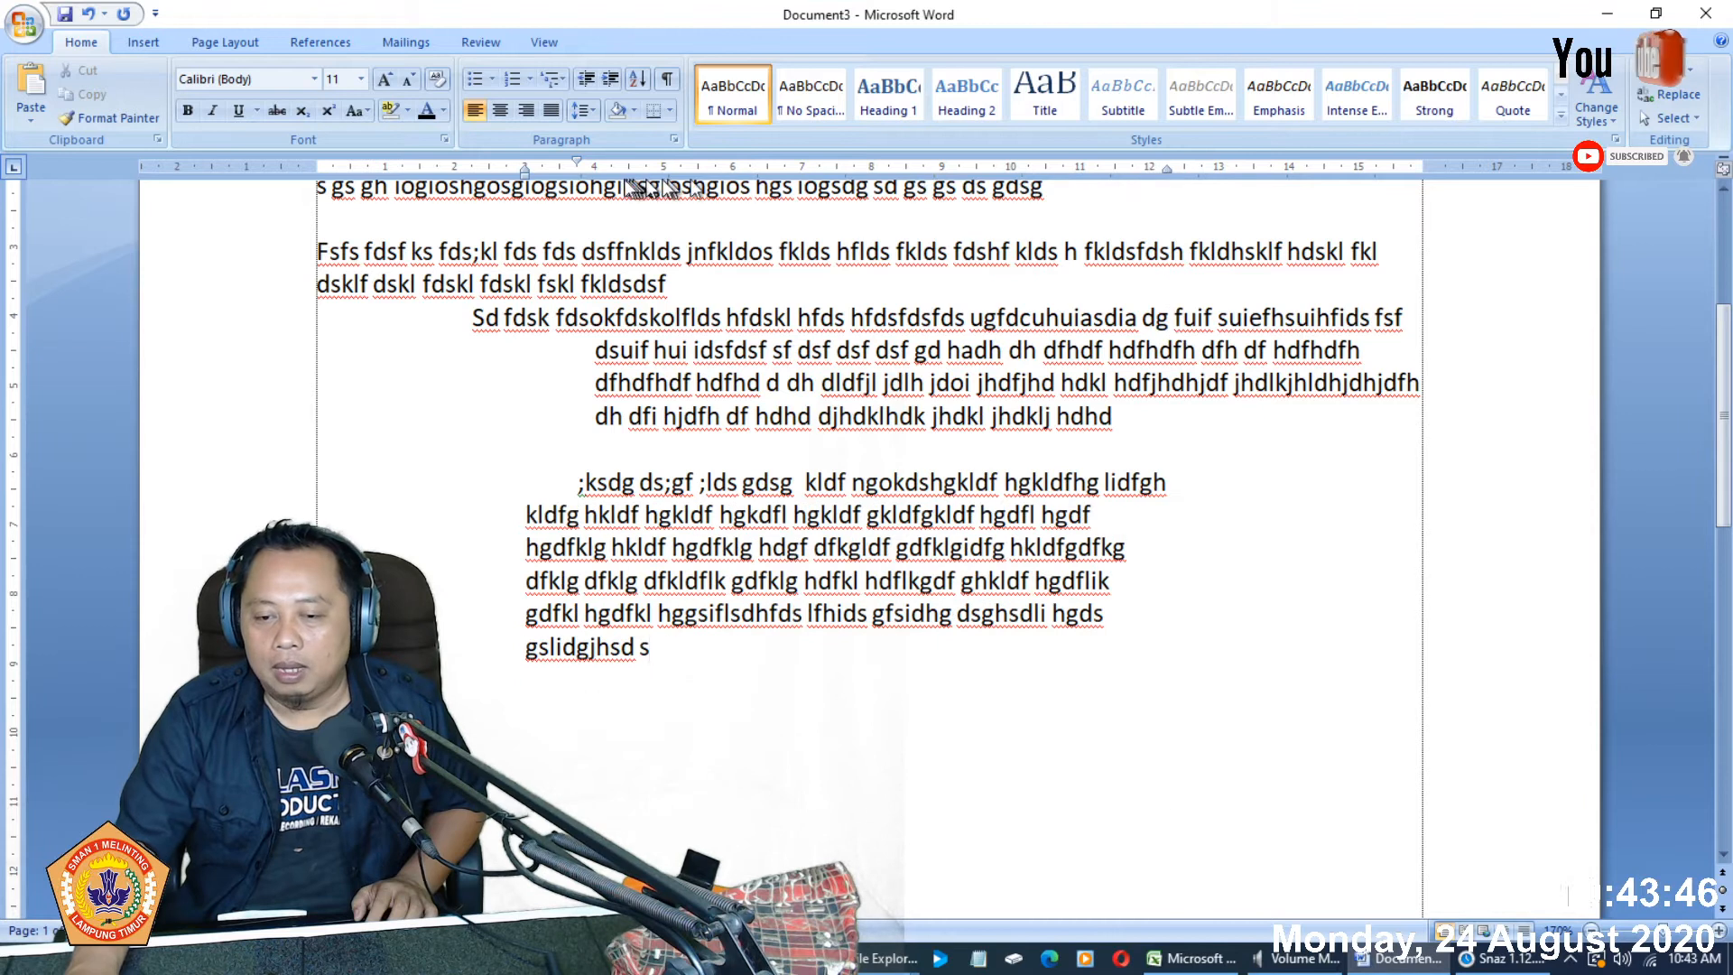
drag(576, 160, 420, 163)
drag(524, 171, 681, 172)
drag(504, 160, 372, 165)
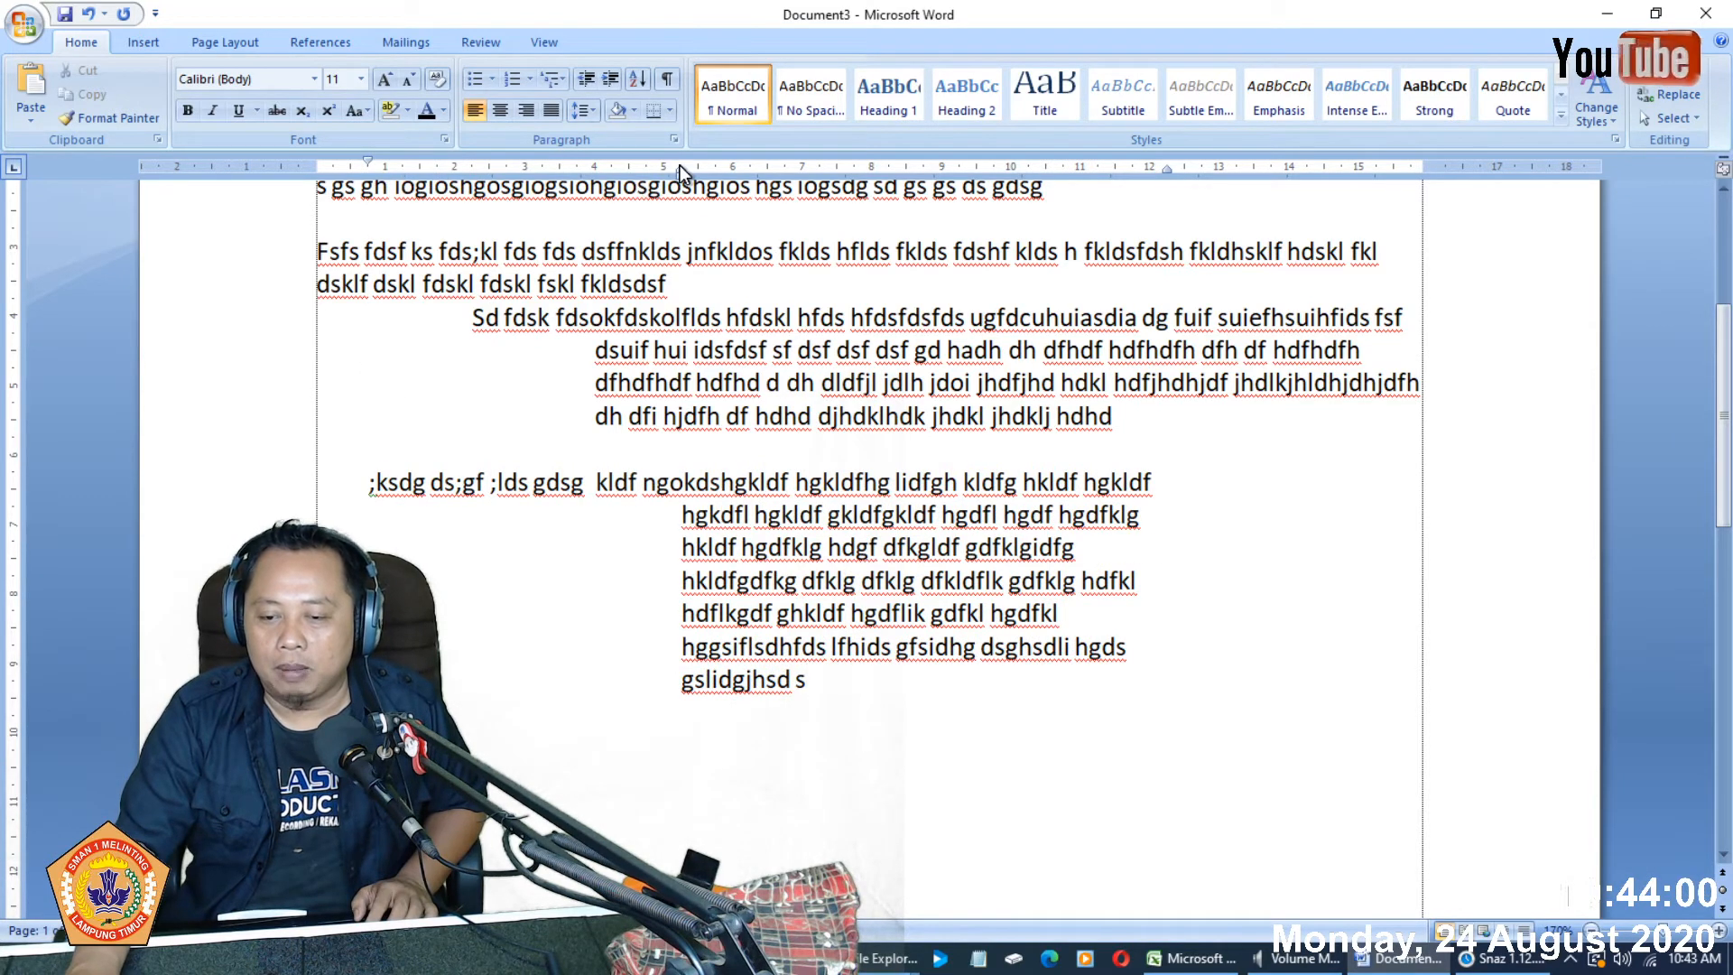
drag(680, 168, 490, 166)
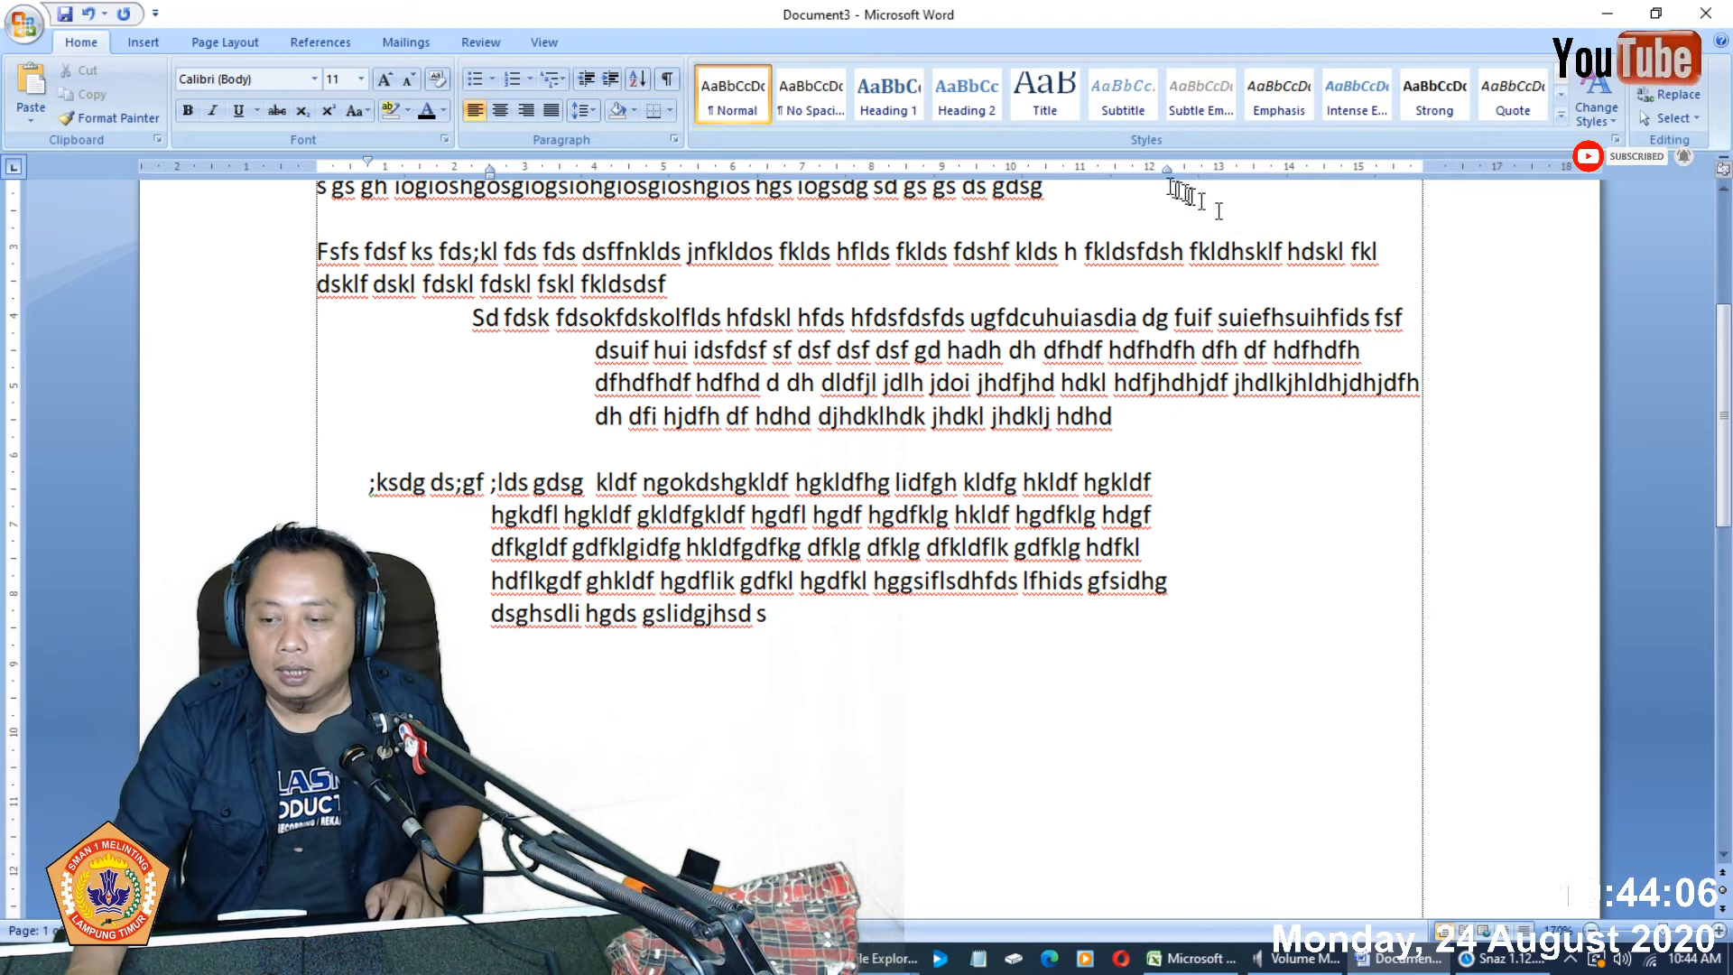
drag(1168, 171, 1429, 192)
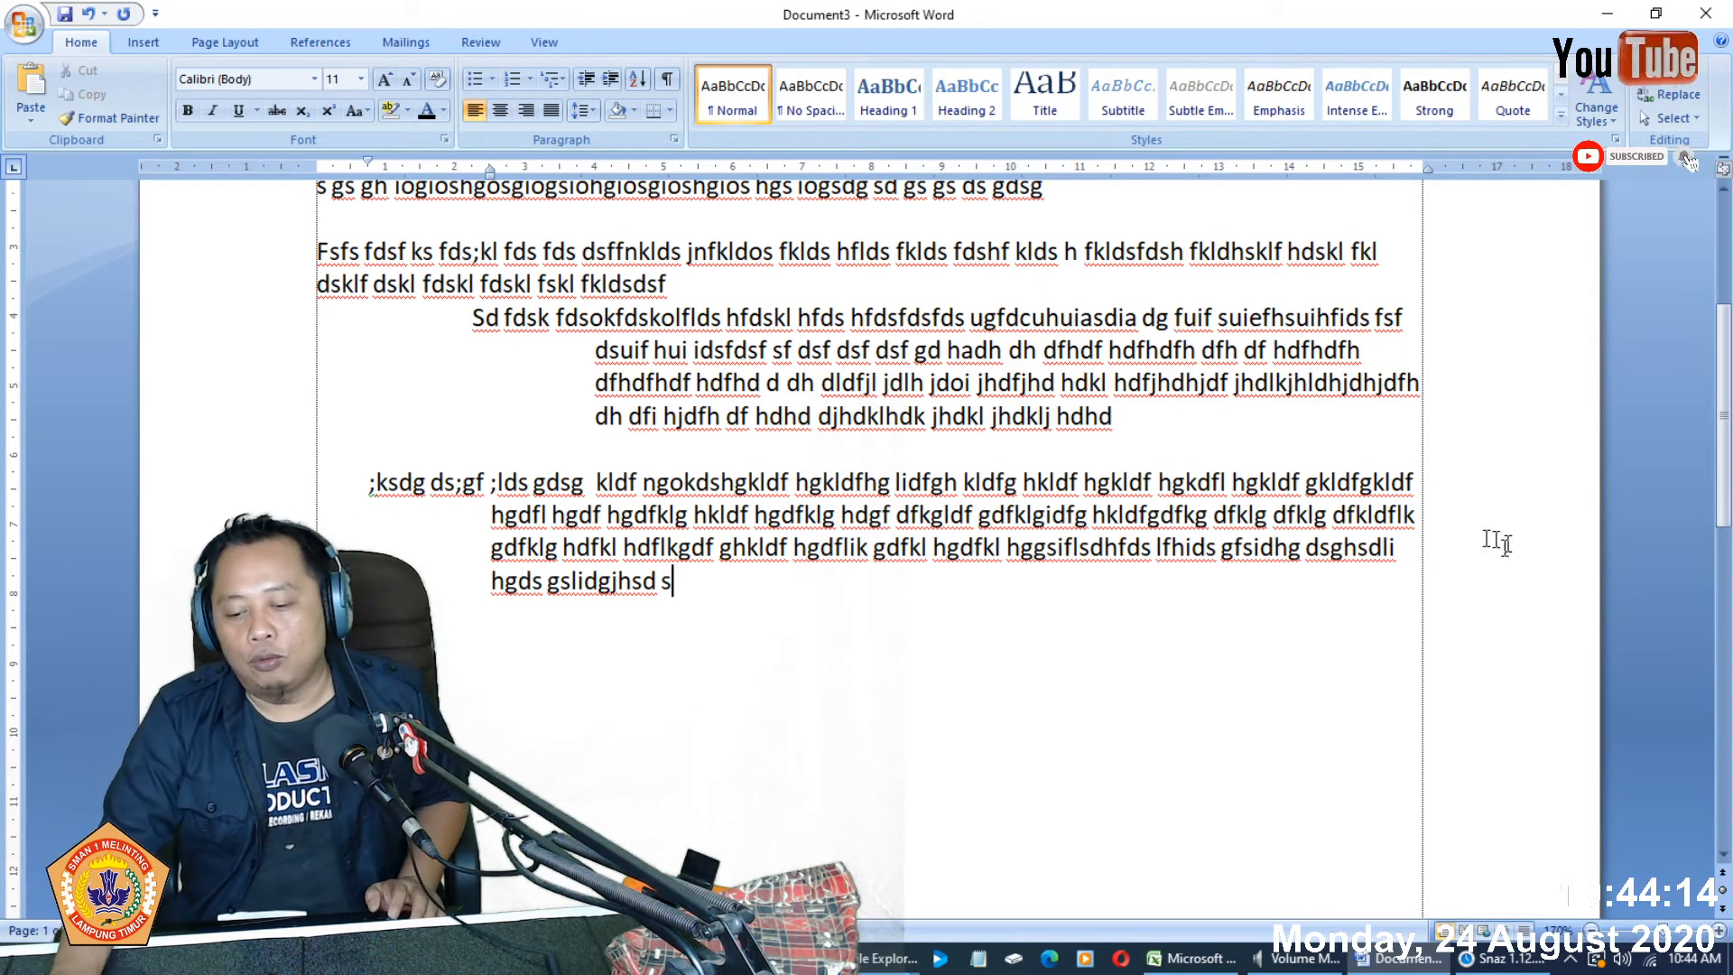
- Switch to OBS and change the live scene to SEKOLAH PENYIAR
key(alt+Tab)
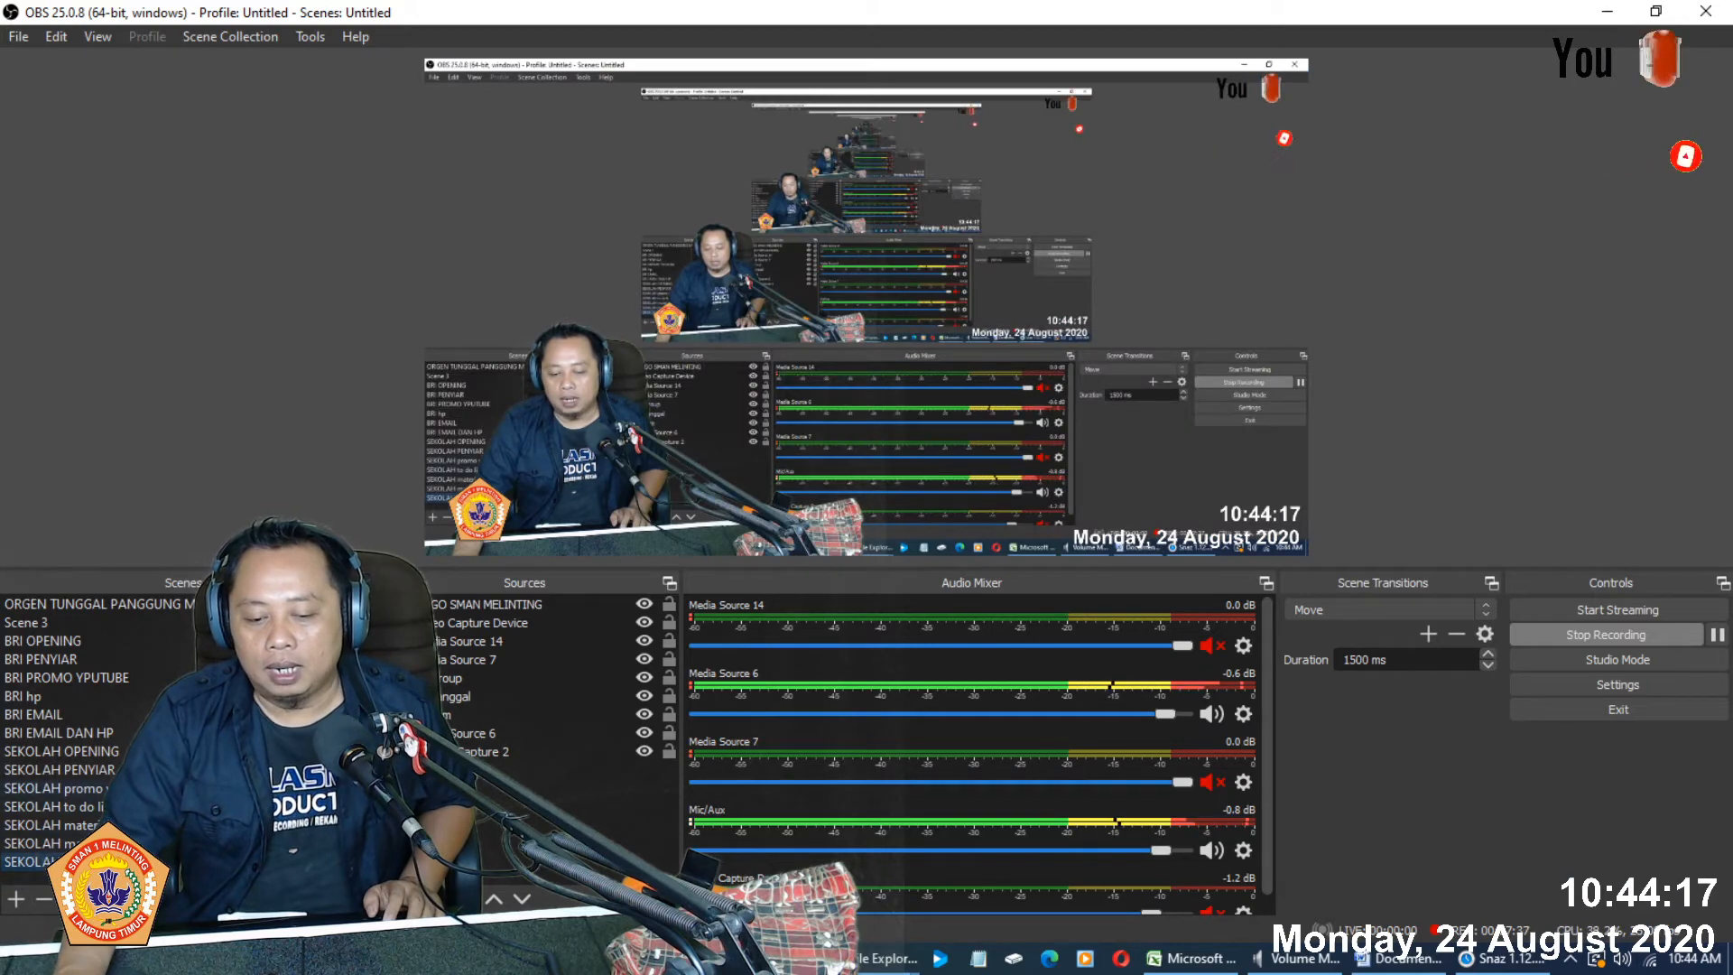
click(200, 773)
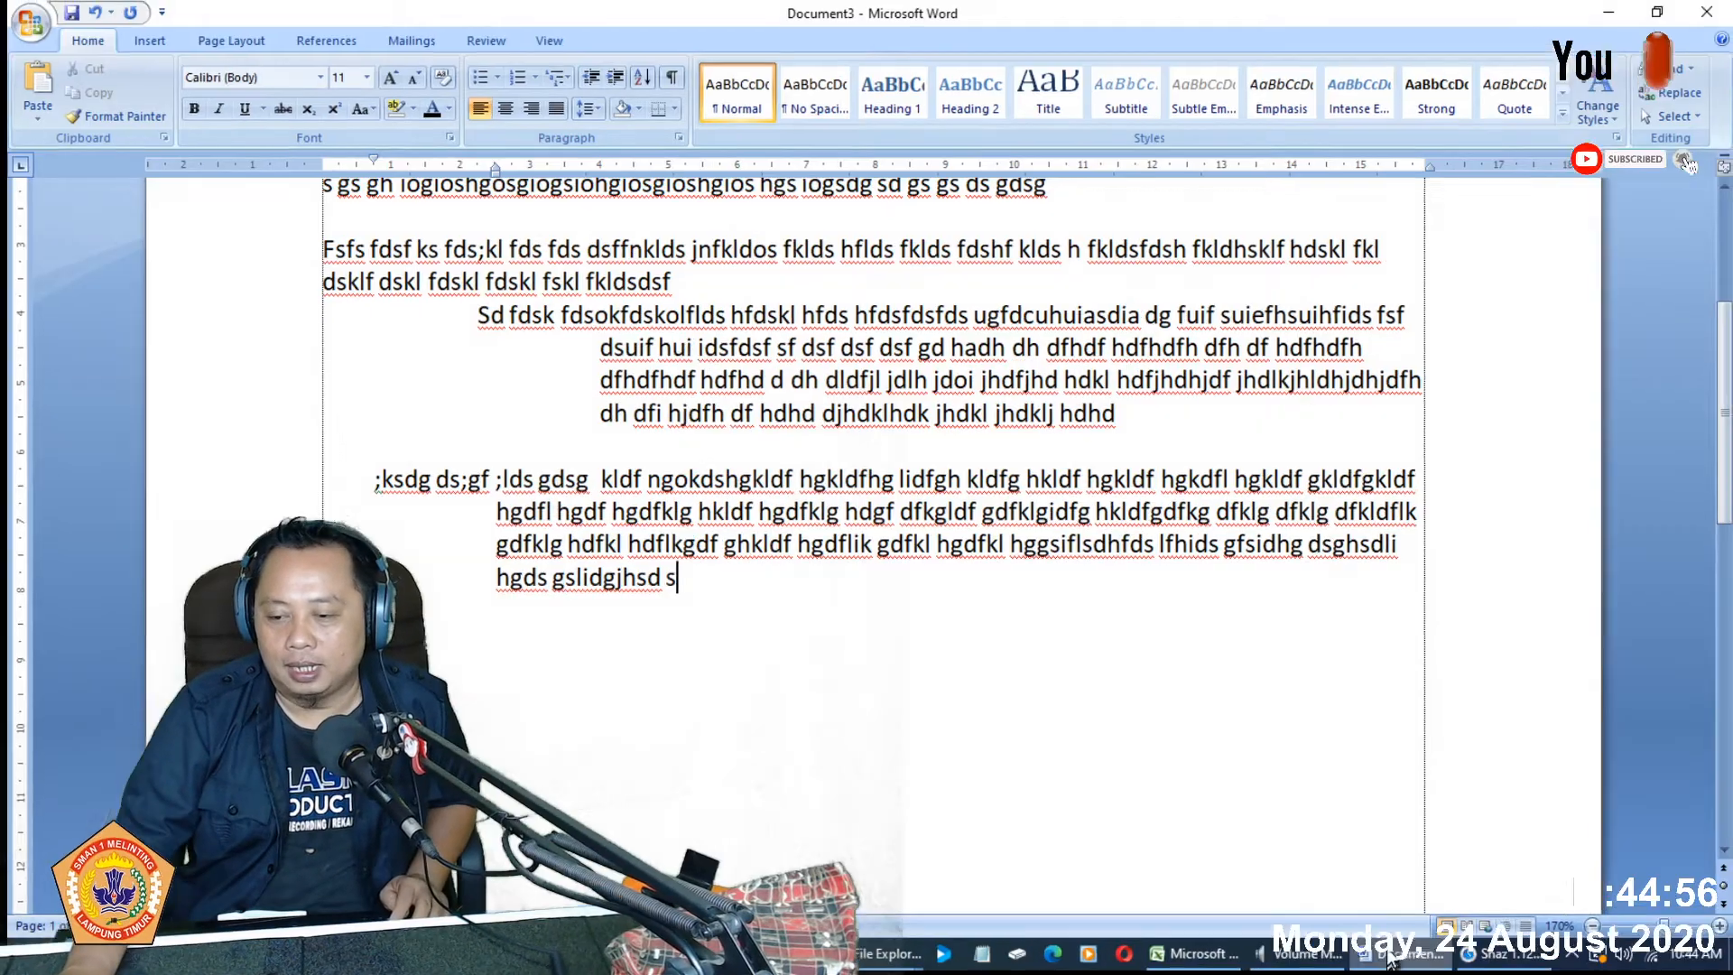
- Move the last paragraph's first-line indent marker to about 3.25 cm on the ruler
scroll(726, 588, up, 4)
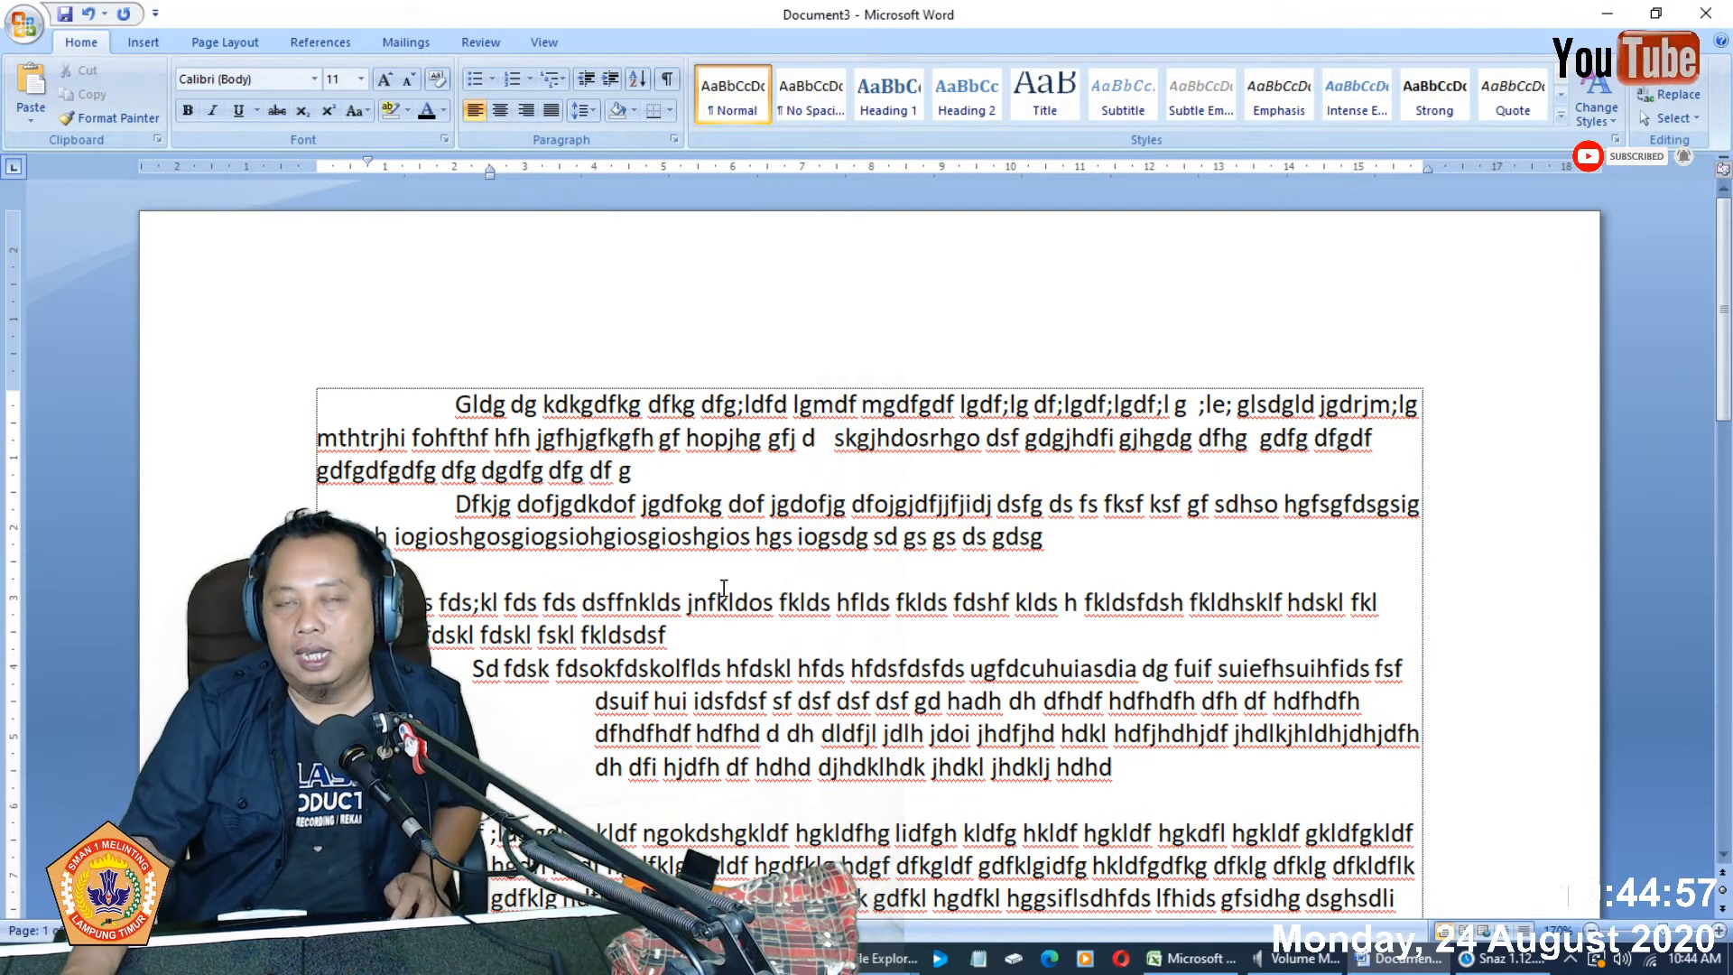
scroll(724, 588, down, 3)
scroll(713, 740, up, 3)
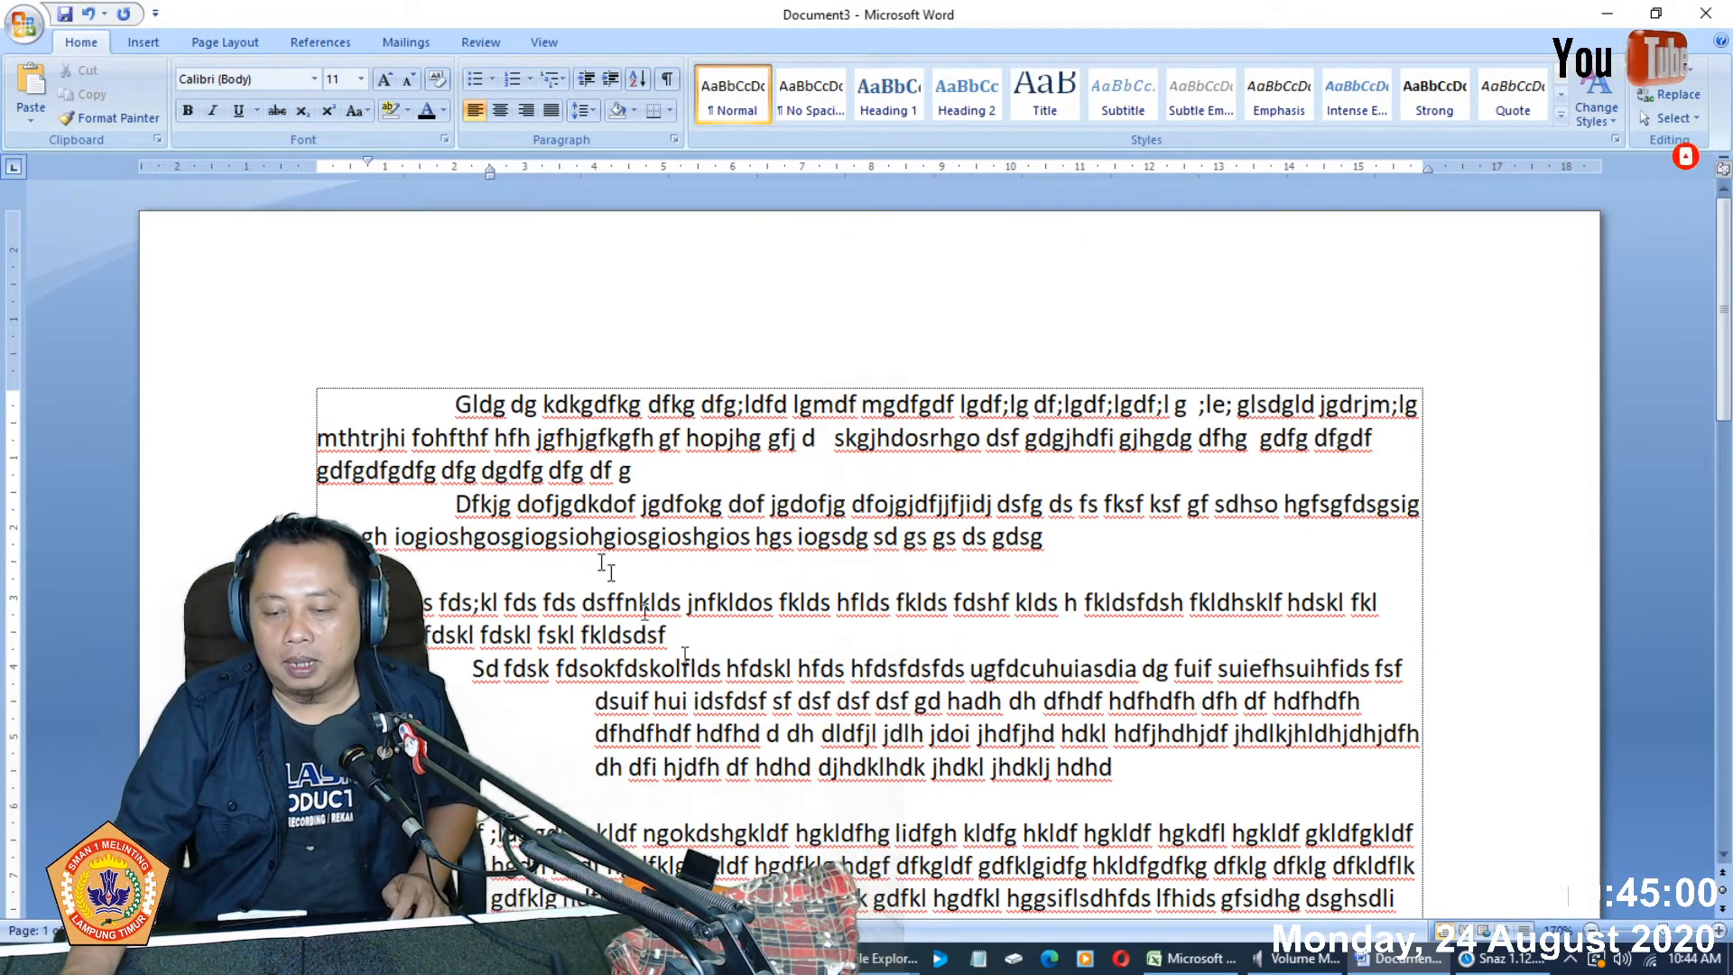
mouse_move(366, 160)
mouse_down()
mouse_move(453, 164)
mouse_move(341, 166)
mouse_move(382, 168)
mouse_up()
scroll(450, 166, down, 1)
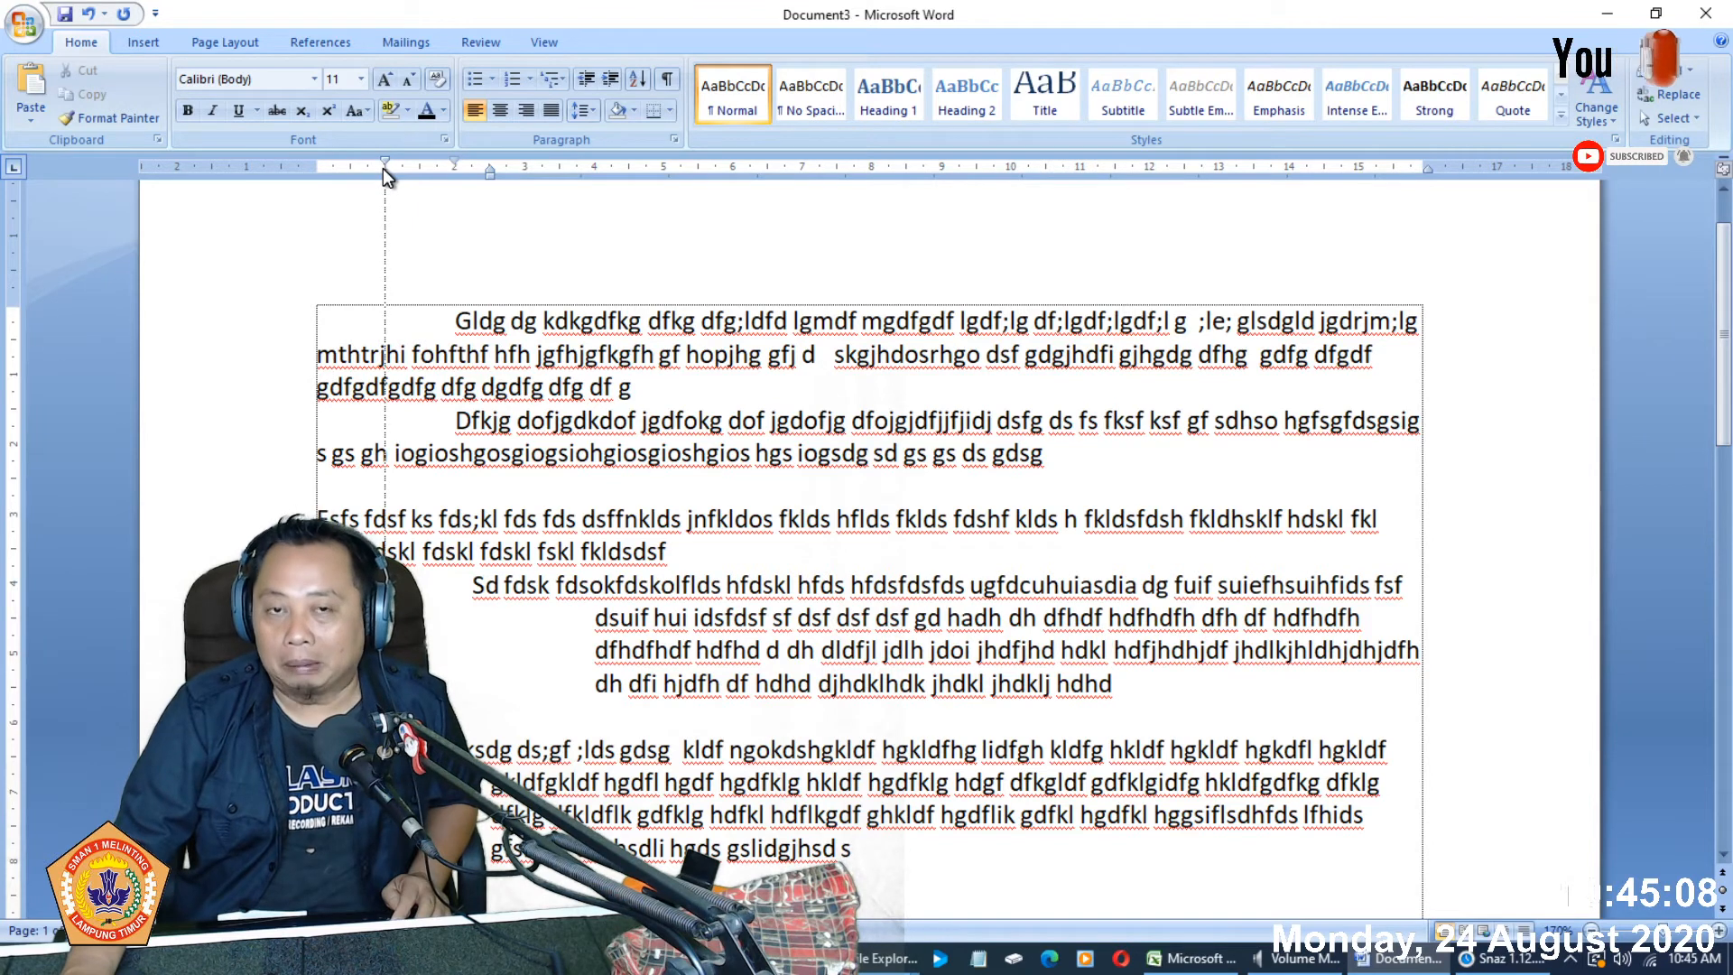
drag(383, 168, 541, 168)
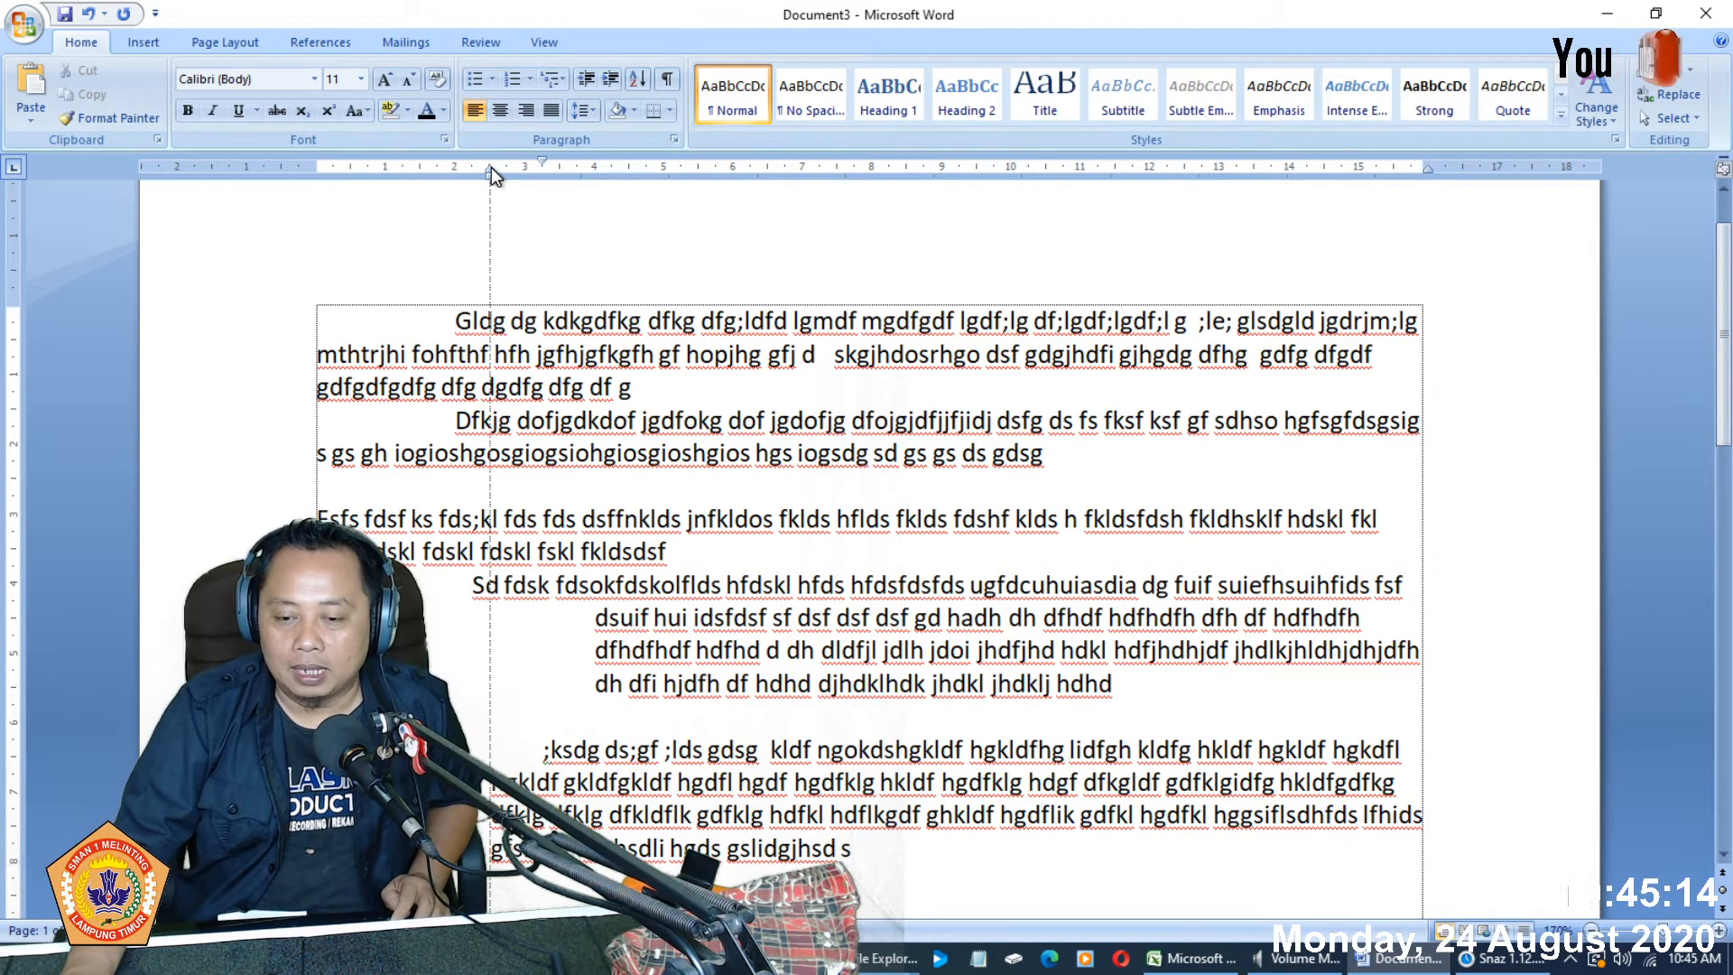
- Shift the last paragraph's left indent to about 0.75 cm, carrying the first-line marker along, and set its right indent to about 14.75 cm
drag(491, 168, 437, 171)
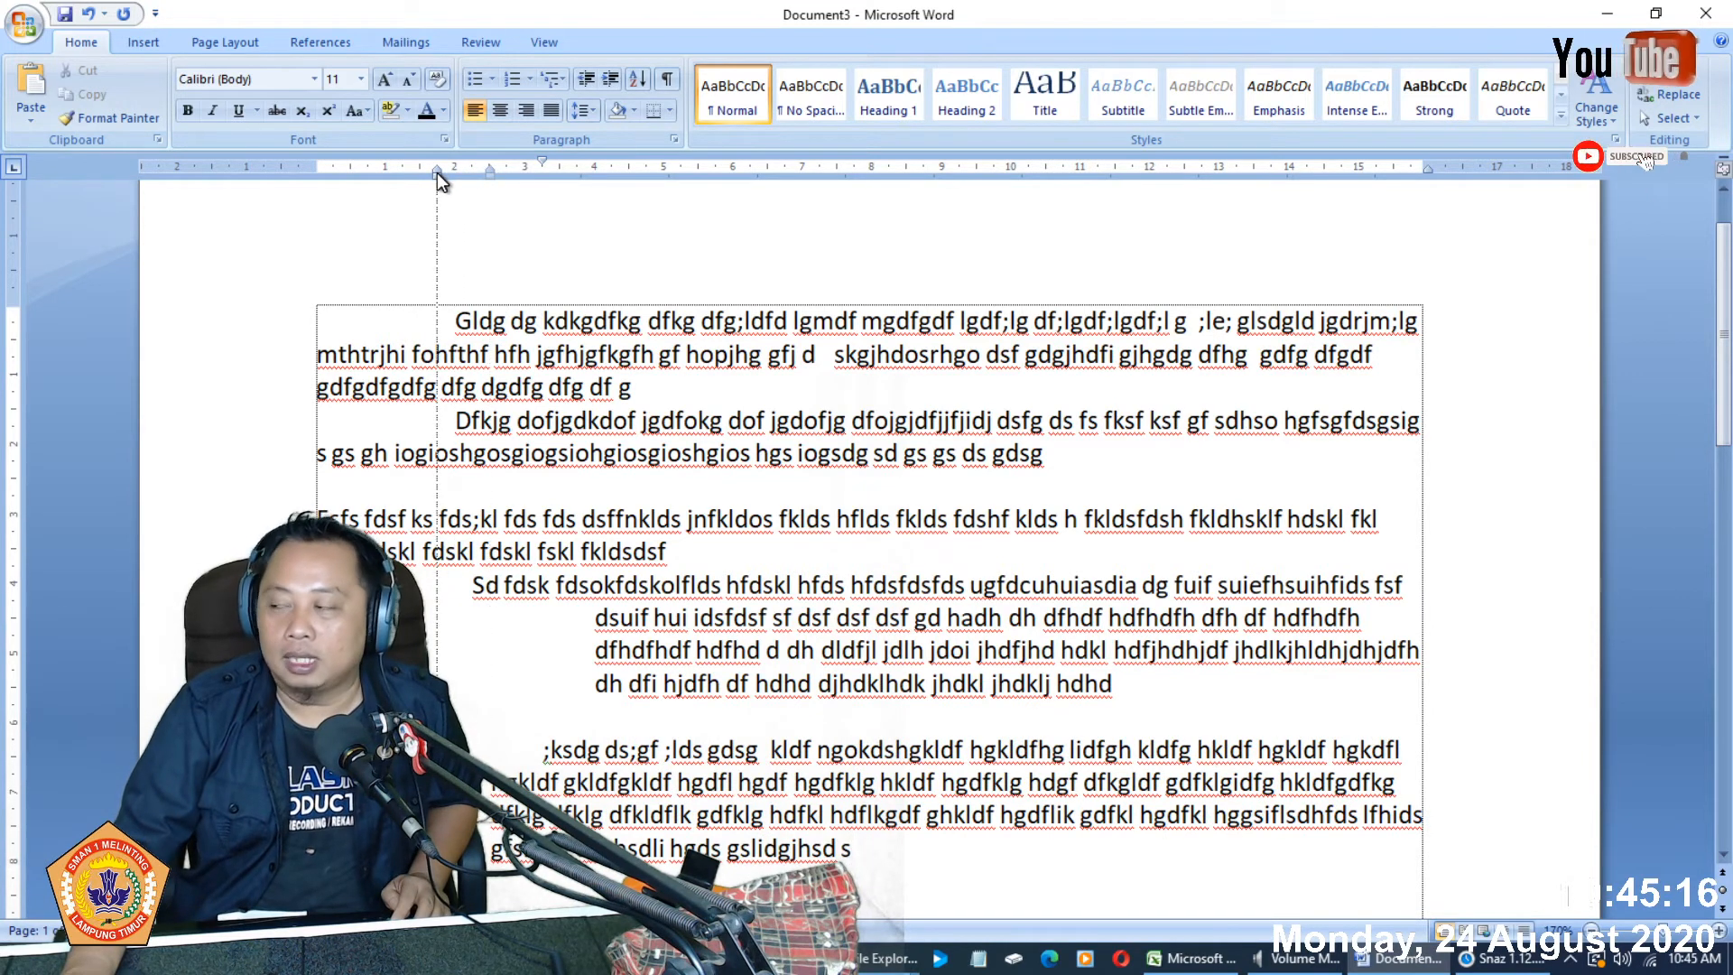
drag(436, 172, 368, 186)
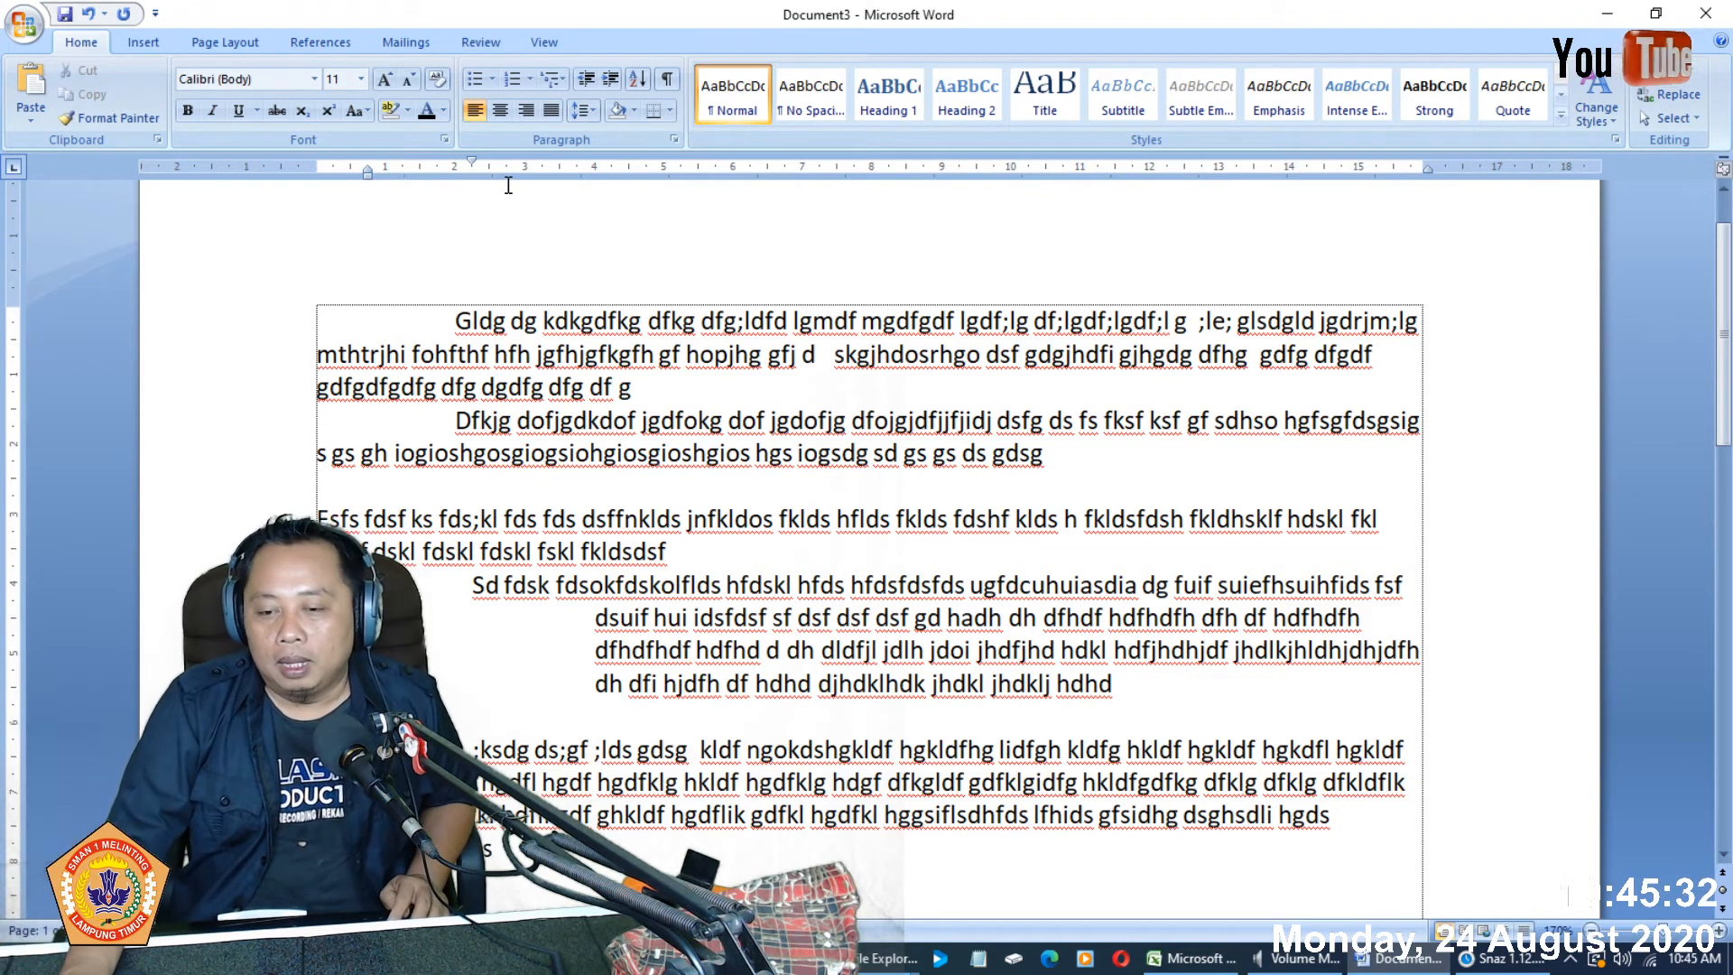
mouse_move(1429, 170)
mouse_down()
mouse_move(1353, 194)
mouse_move(1180, 203)
mouse_move(1168, 174)
mouse_move(1341, 170)
mouse_up()
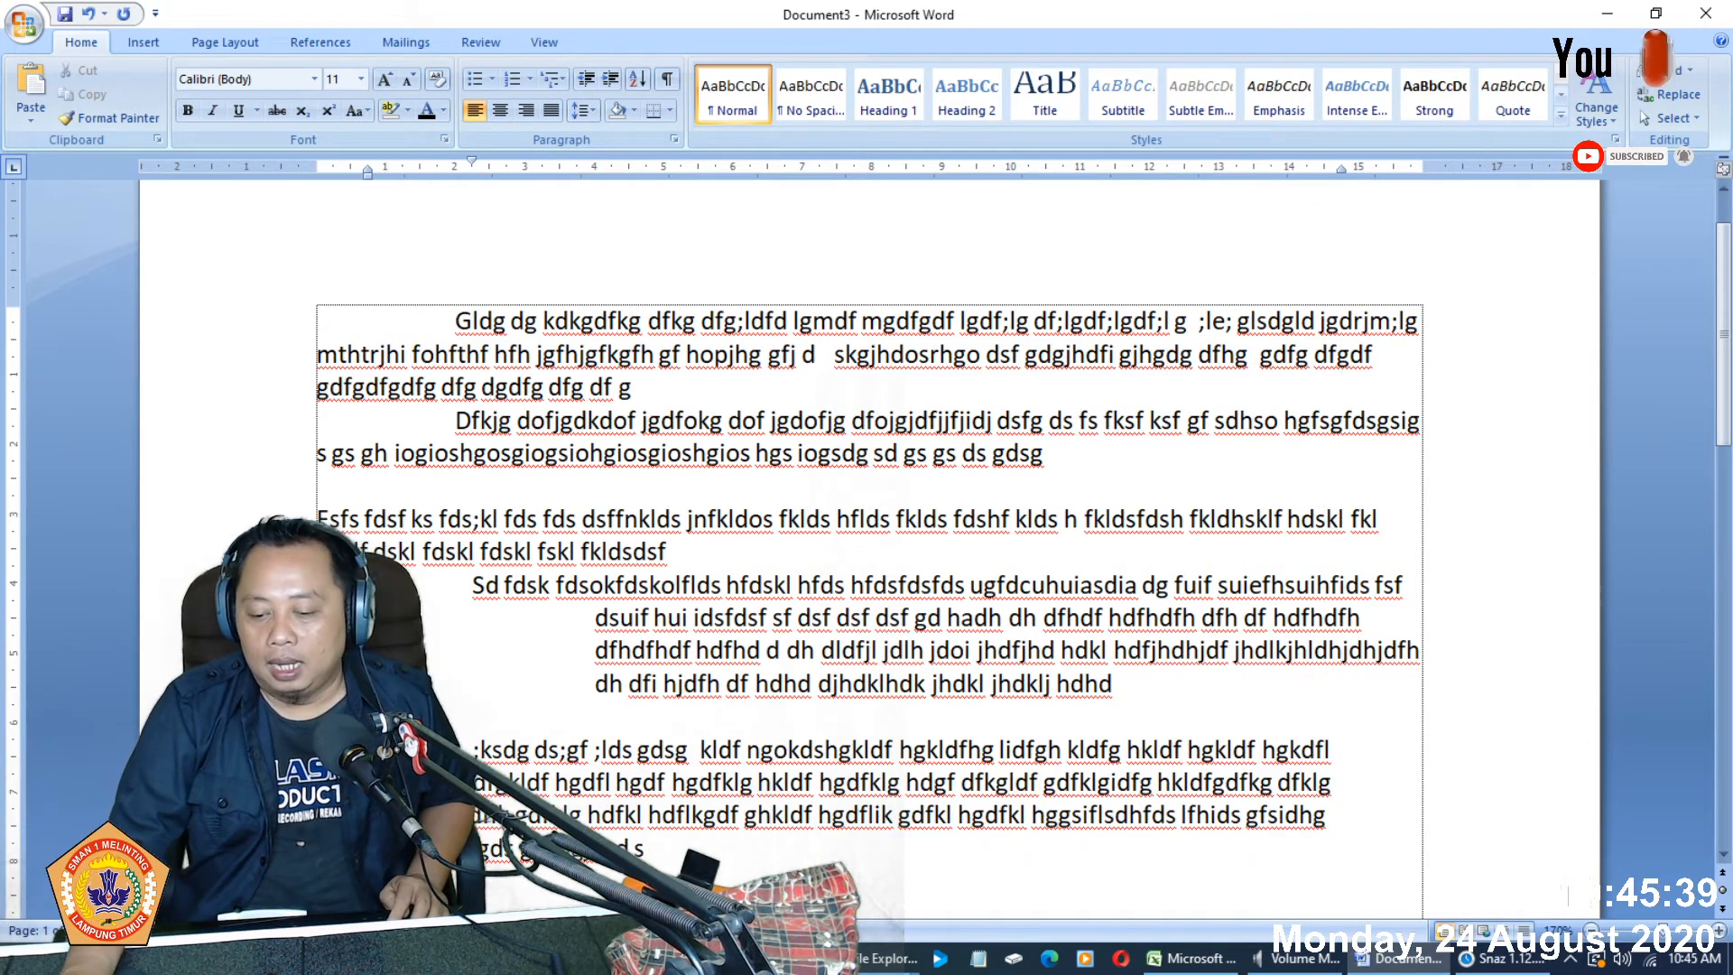
- Switch to OBS and bring up the SEKOLAH PENYIAR presenter scene
click(722, 958)
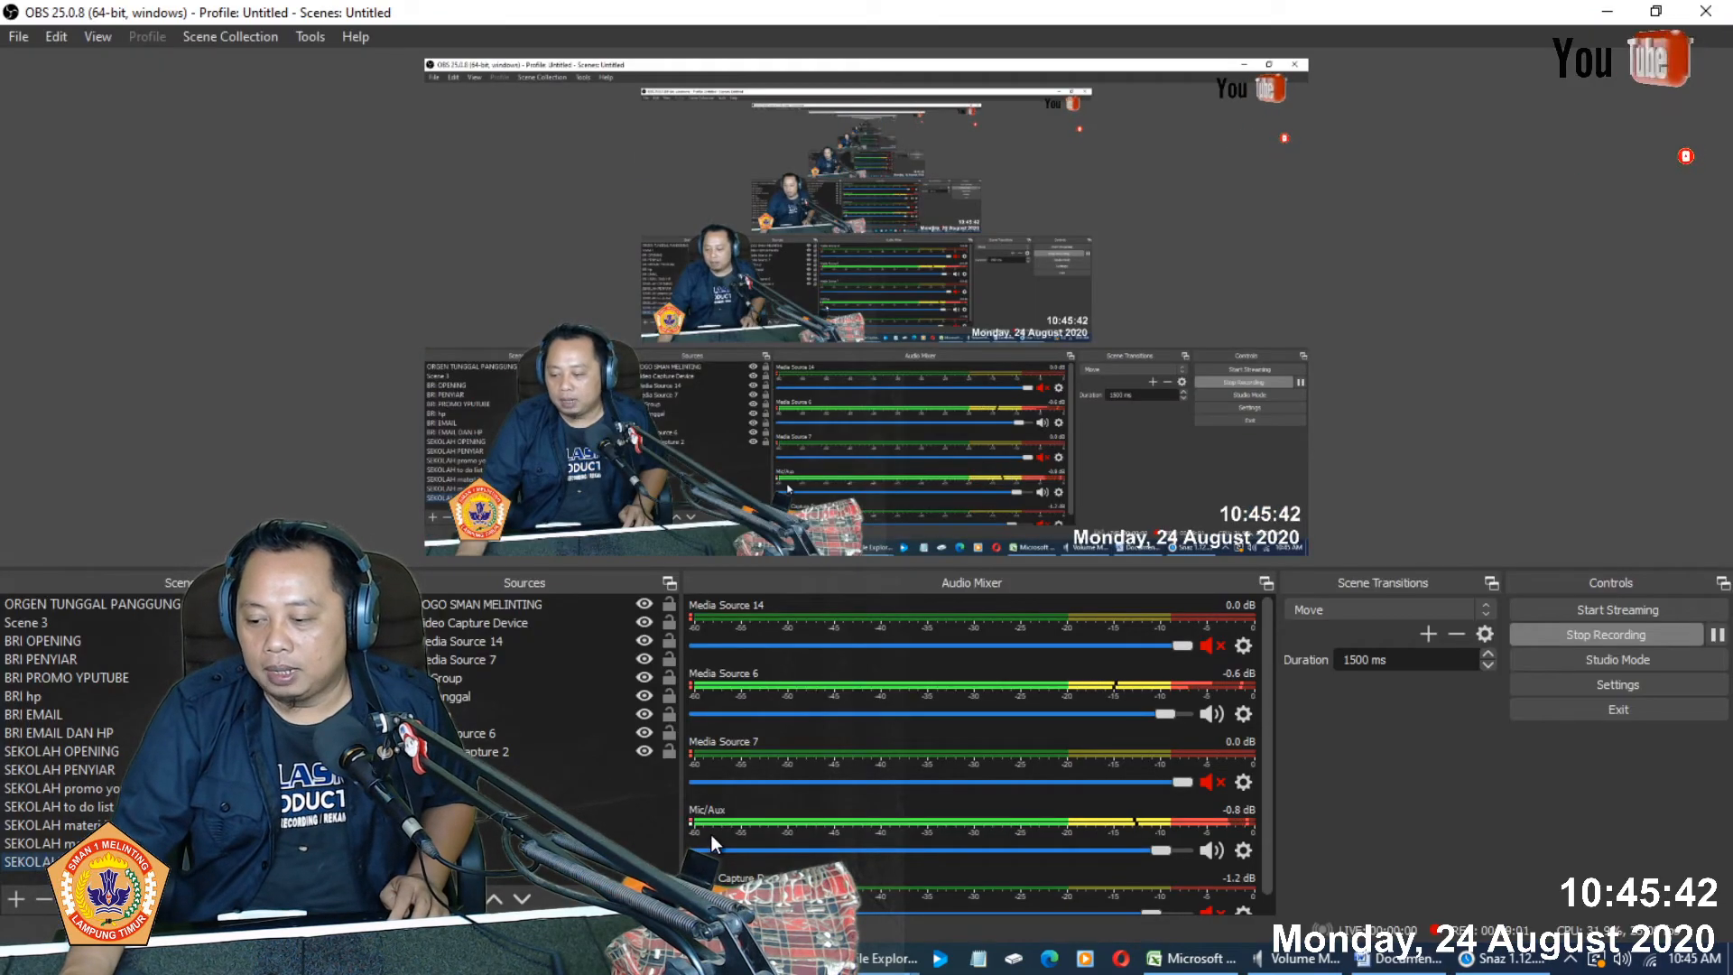
click(111, 773)
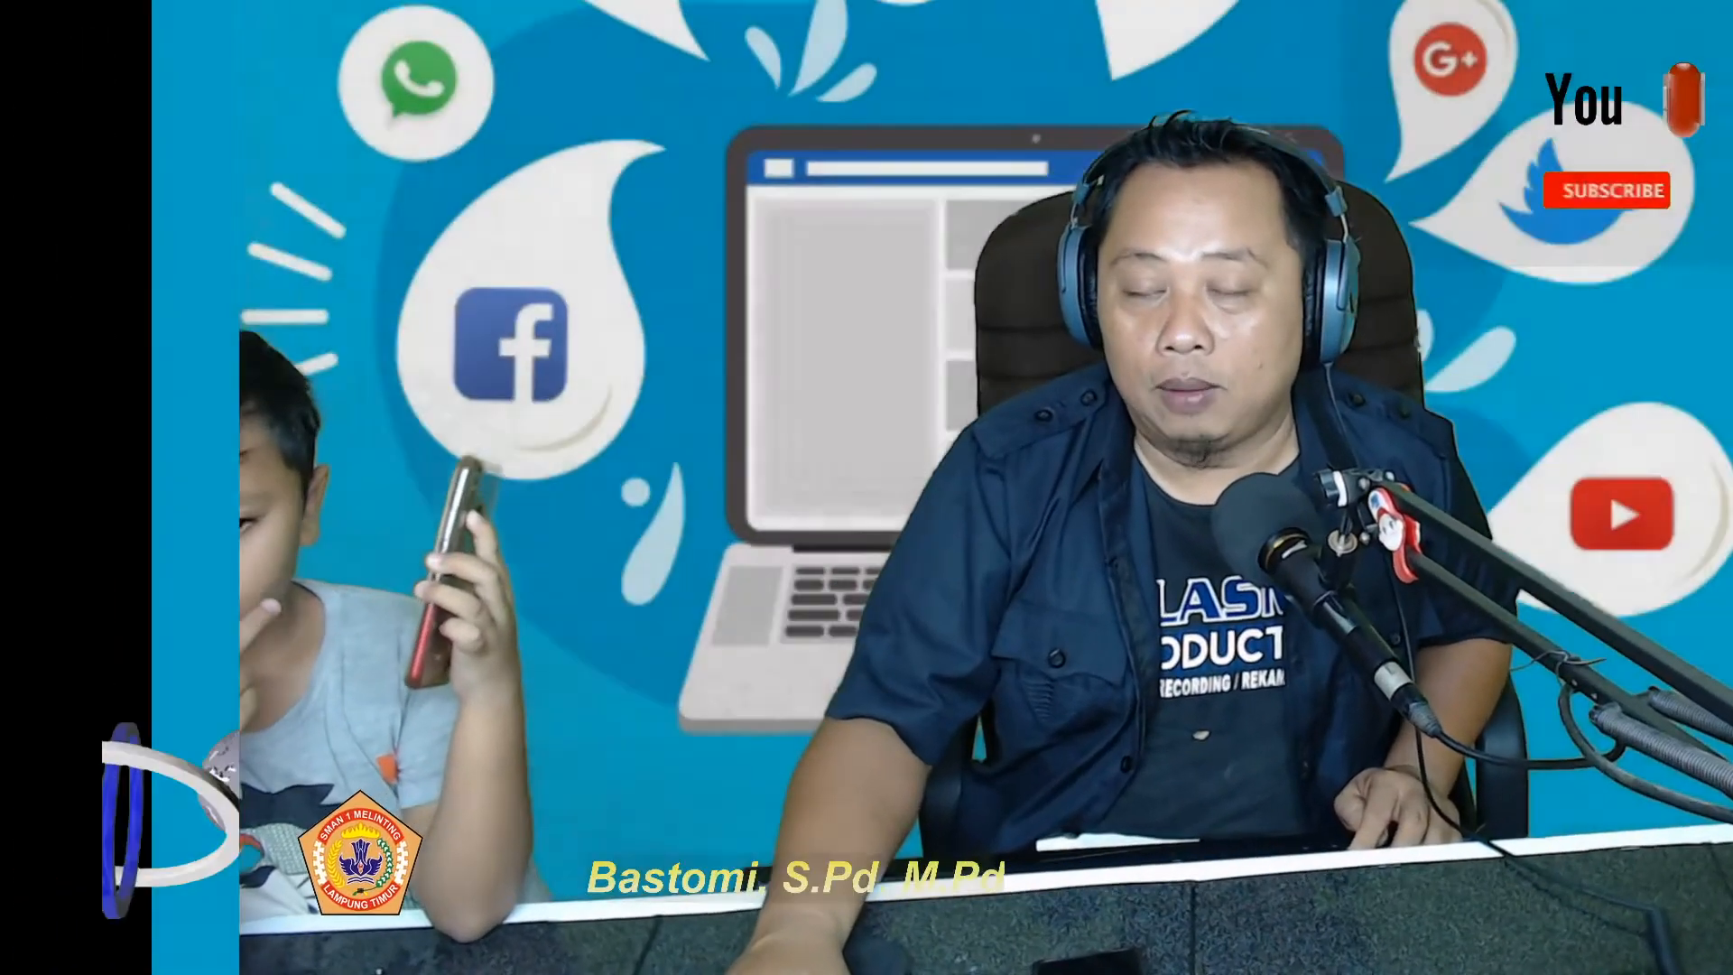